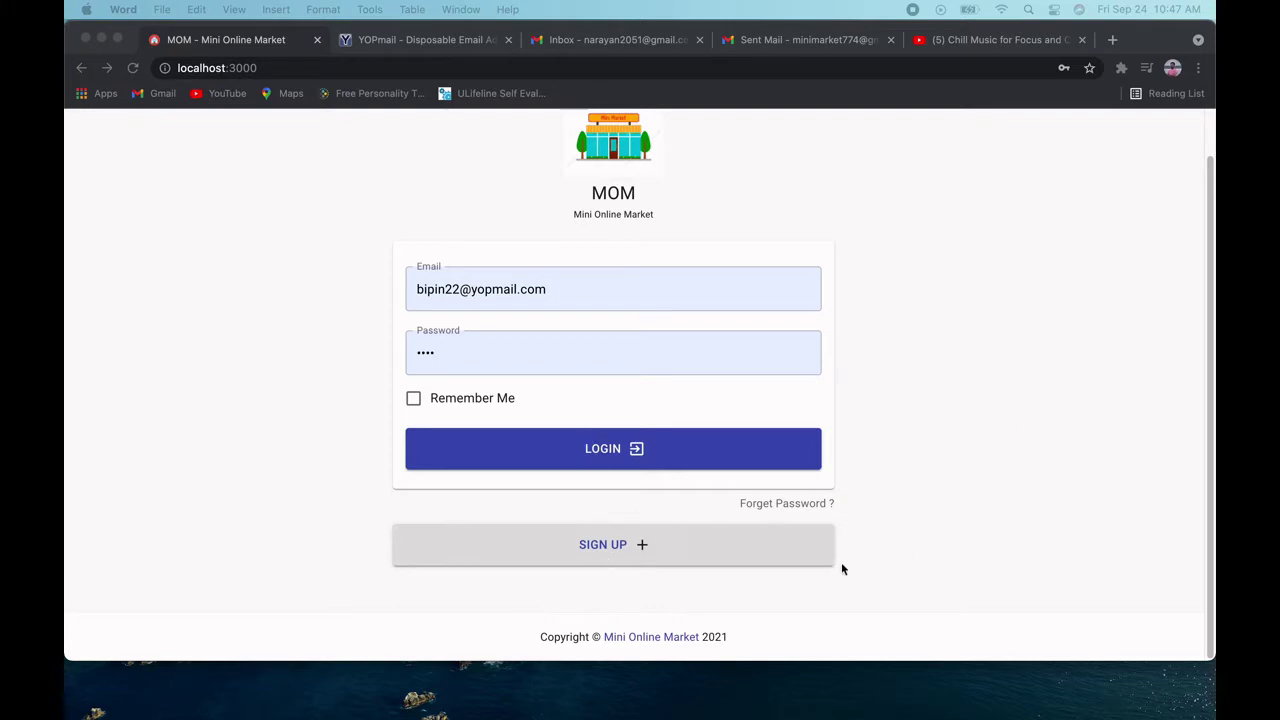
Step: Open the account sign-up form from the MOM login page
left_click(594, 560)
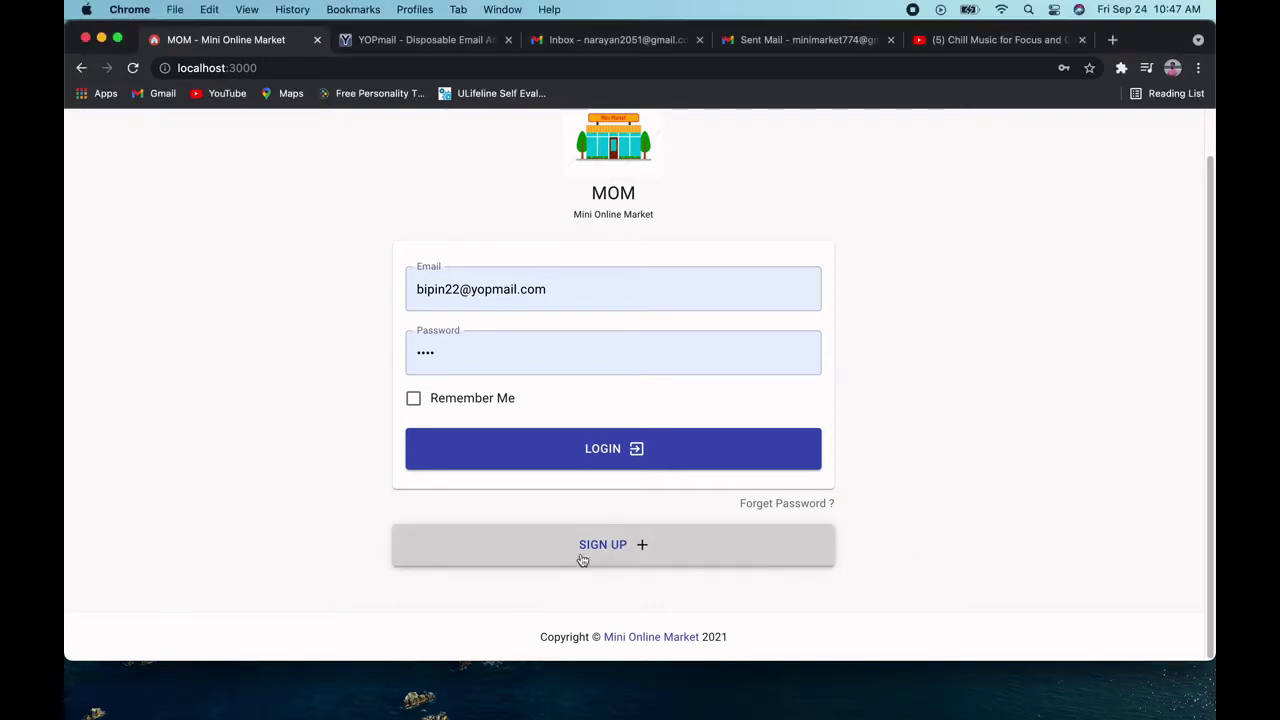
Step: Enter the new seller's first name, last name and email address
left_click(585, 552)
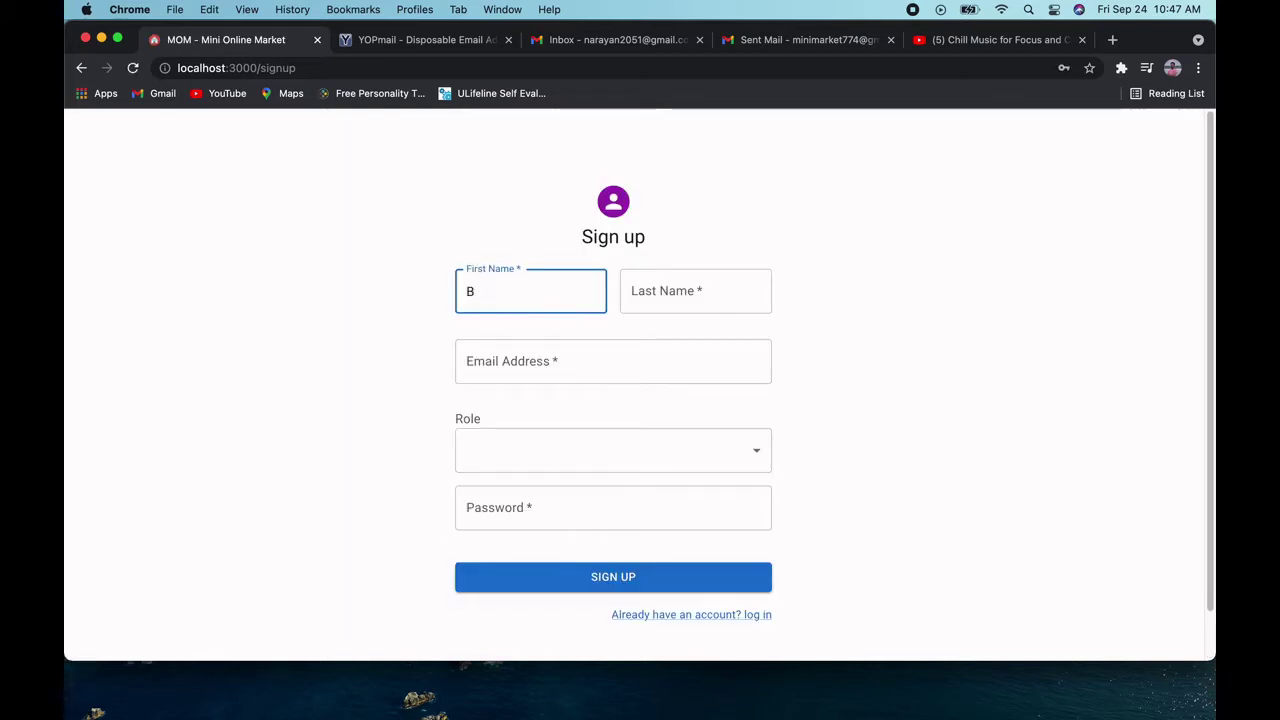
key("Tab")
key("Tab")
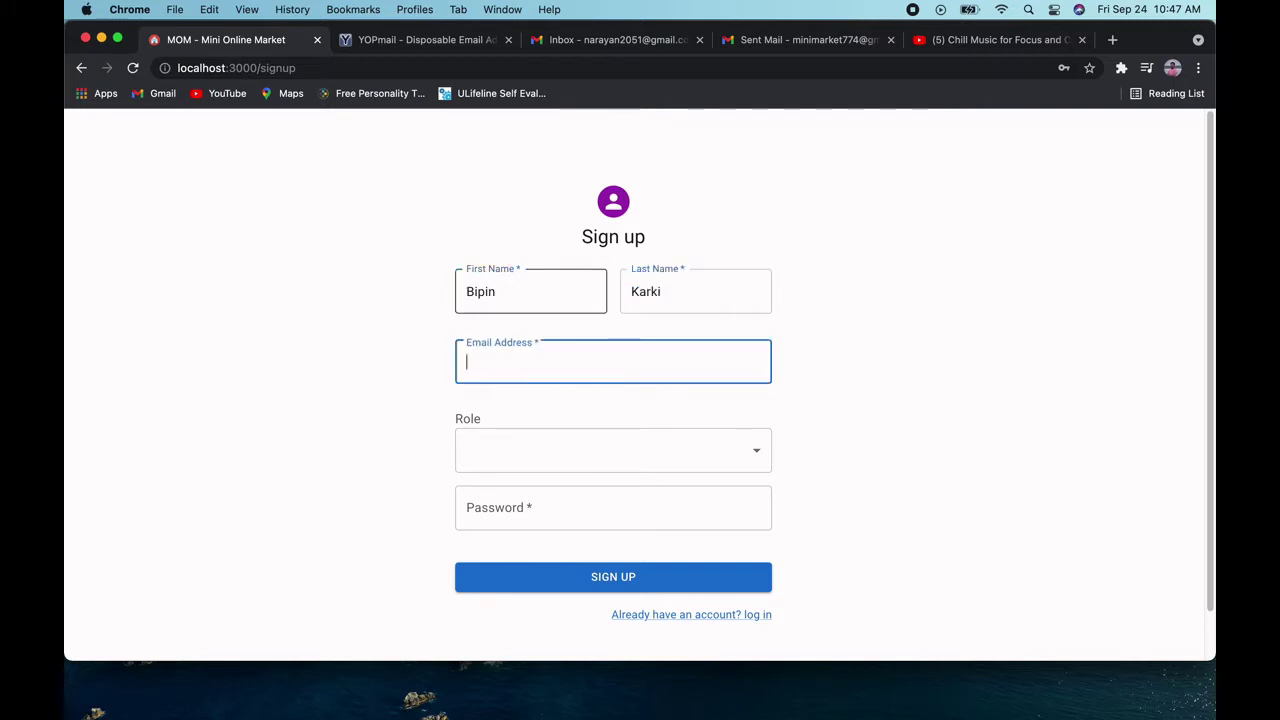
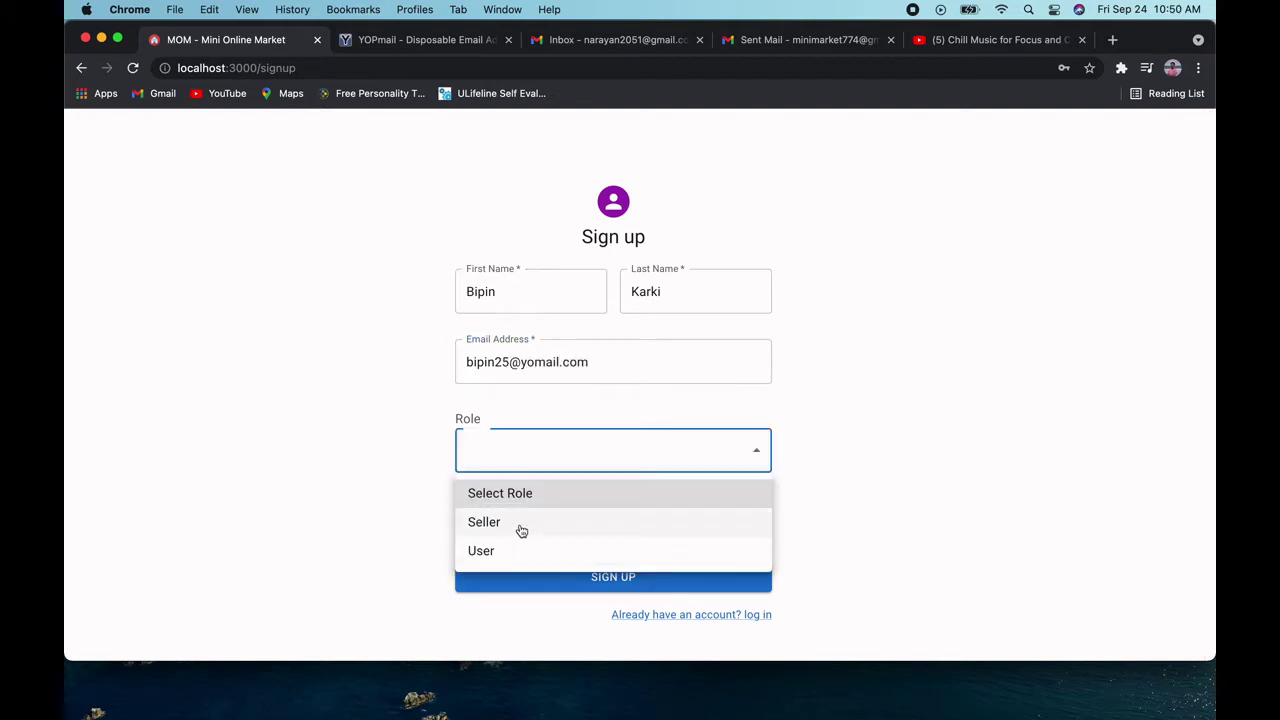
Step: Choose the Seller role, enter a password, and submit the registration
left_click(520, 528)
left_click(570, 518)
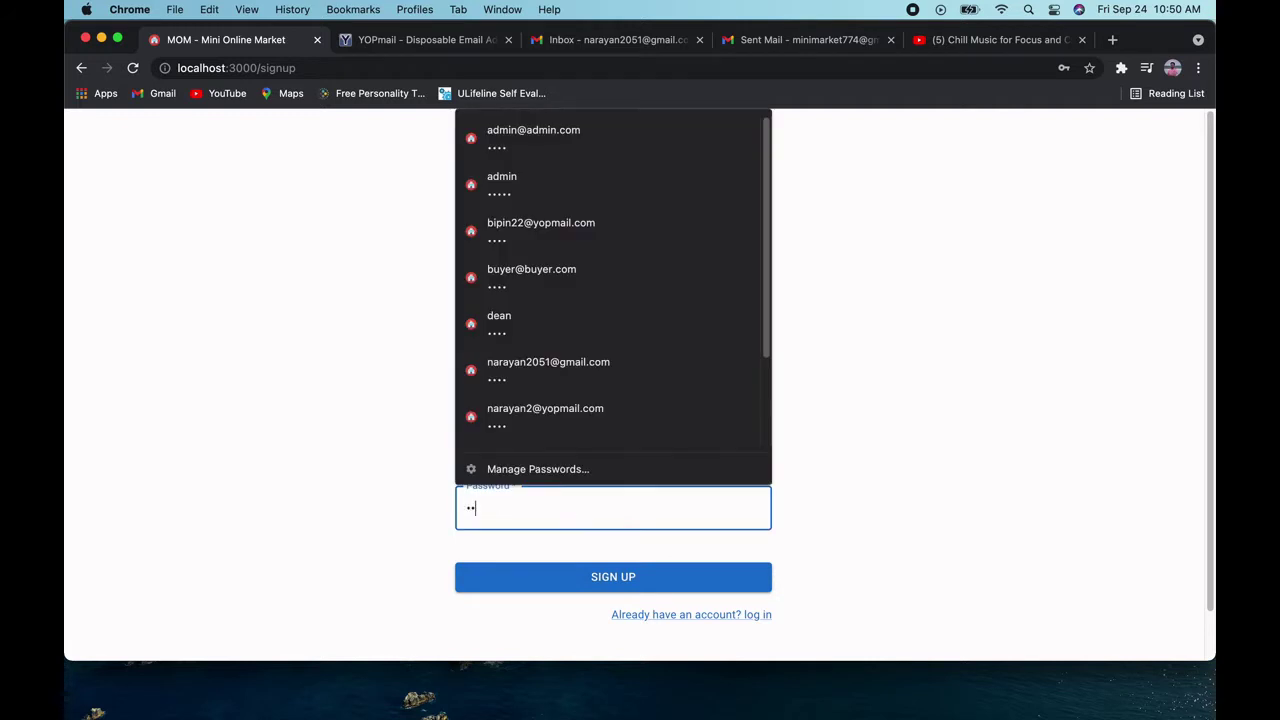
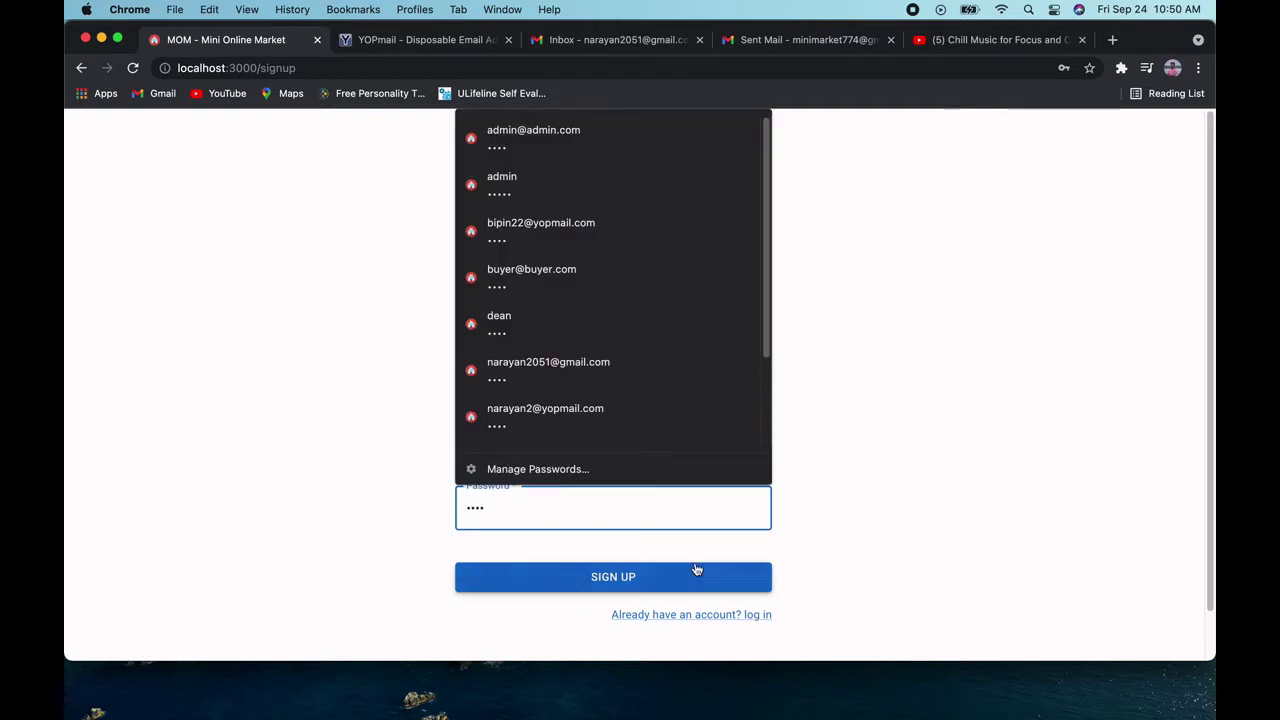
left_click(751, 560)
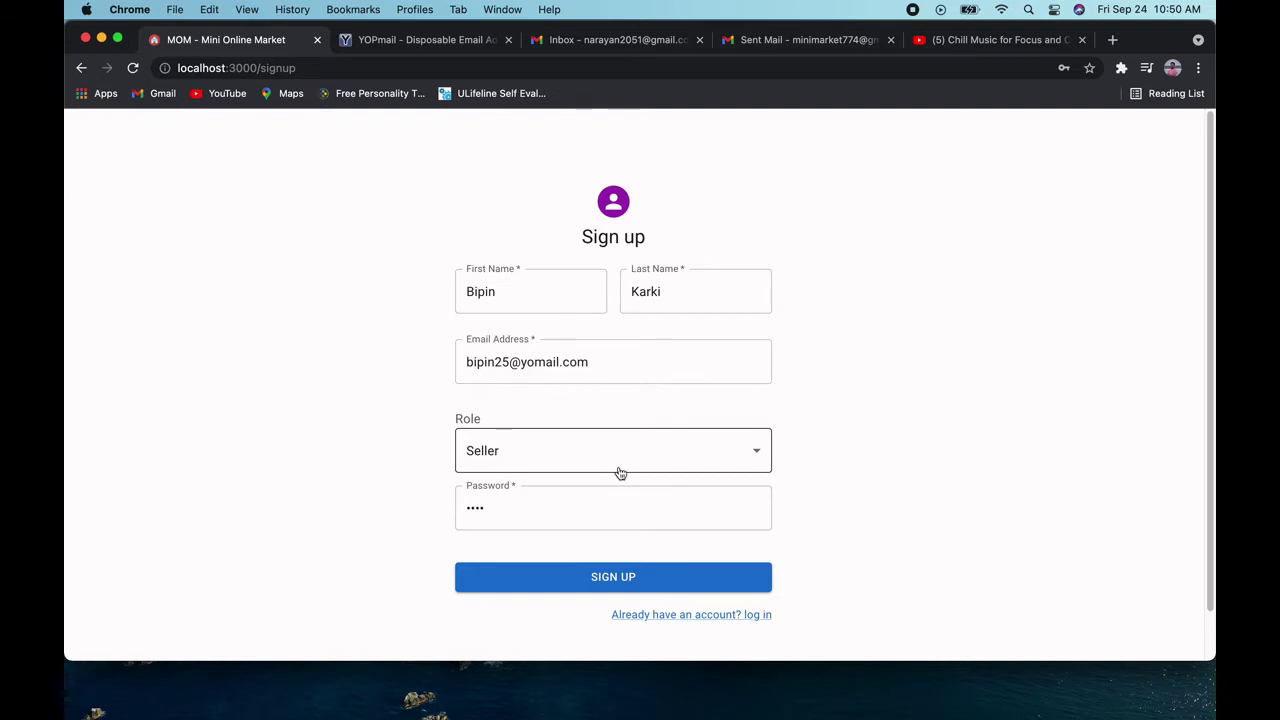
left_click(564, 465)
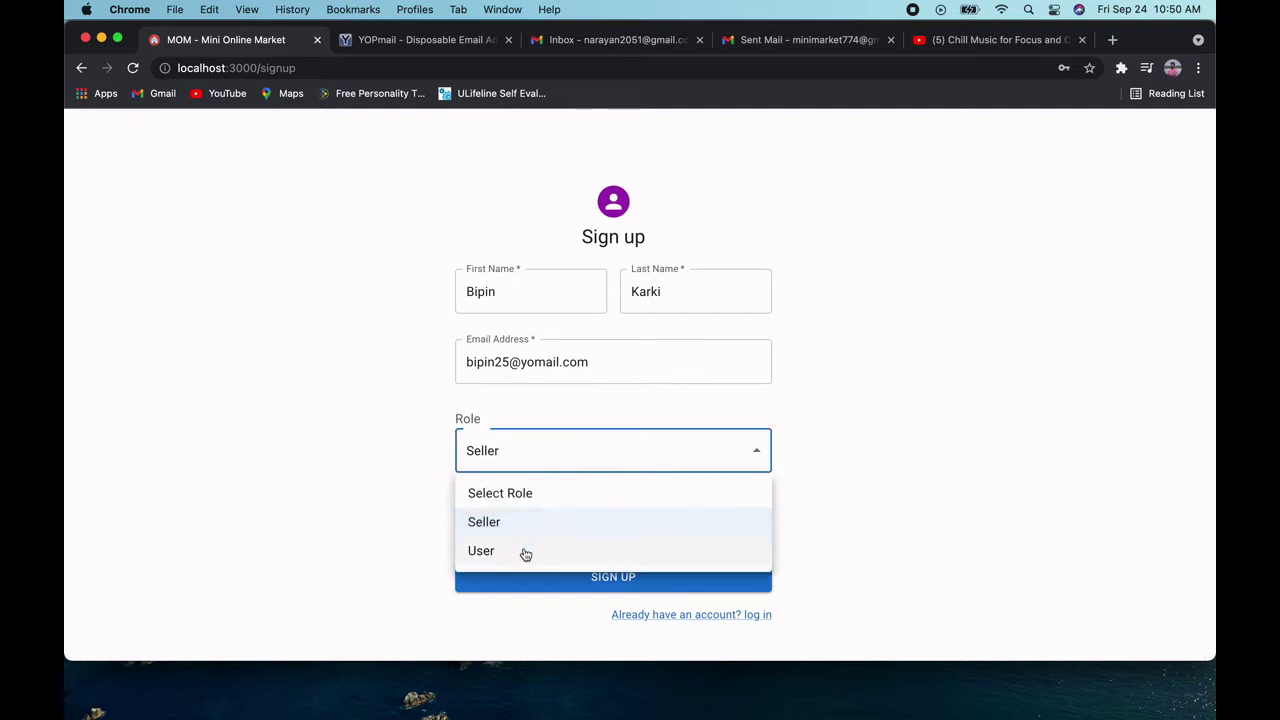
left_click(823, 452)
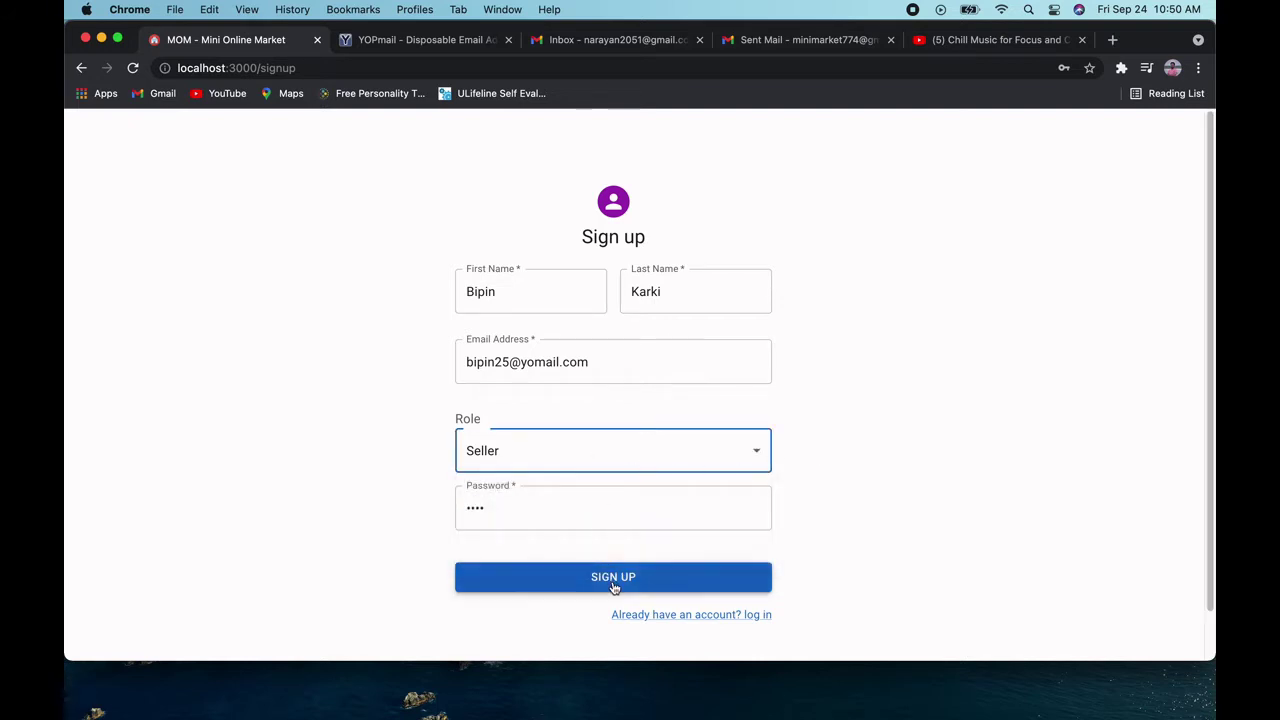
left_click(656, 578)
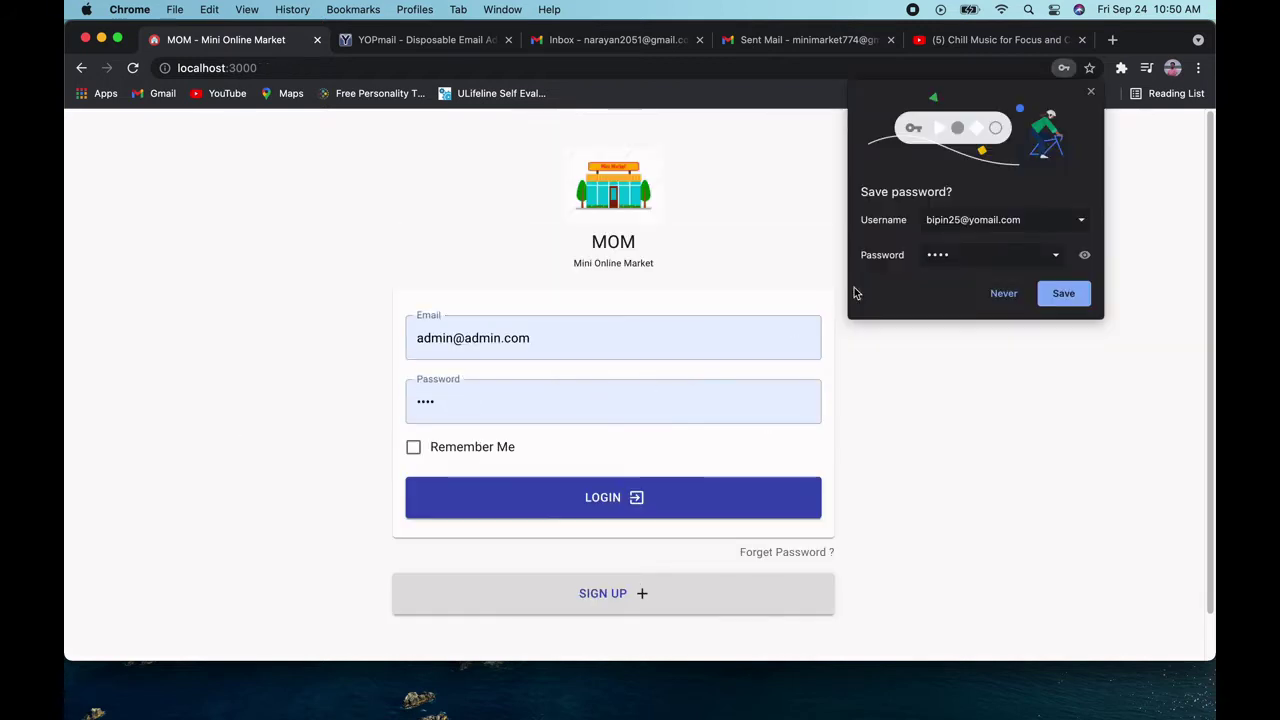
Step: Log in with the saved administrator credentials and reload the admin dashboard
left_click(1064, 302)
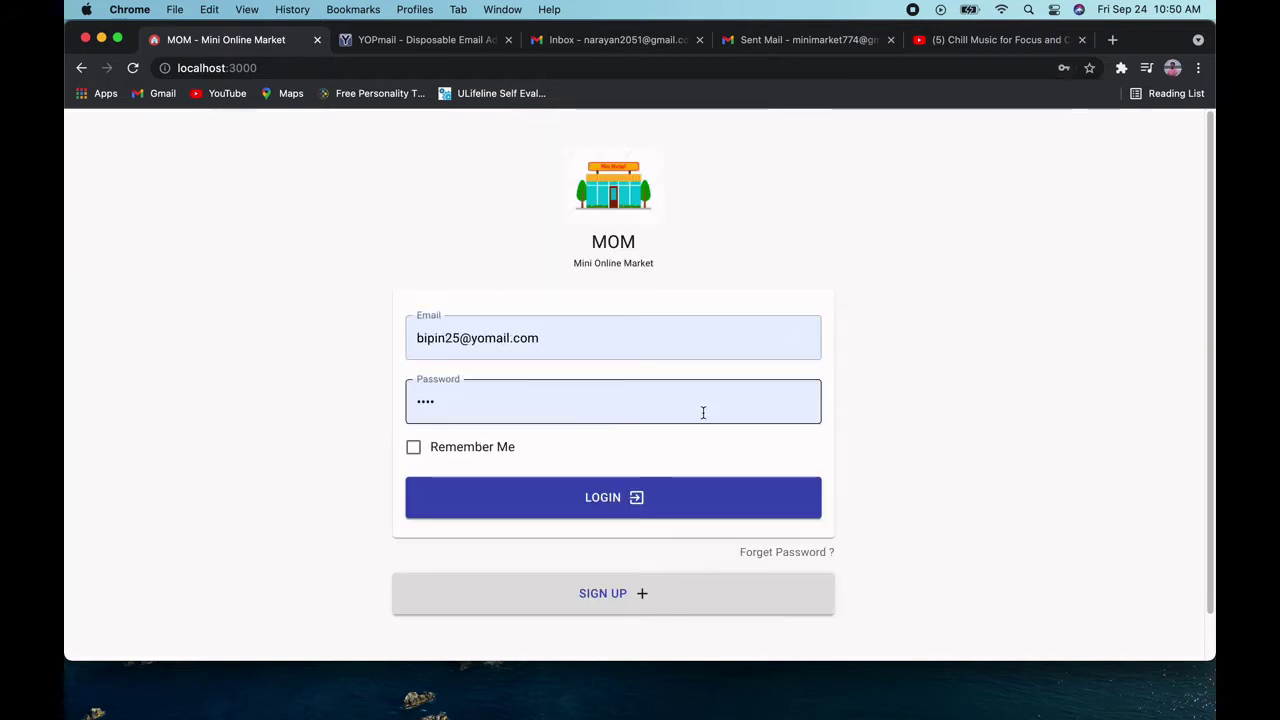
left_click(560, 337)
left_click_drag(560, 337, 401, 341)
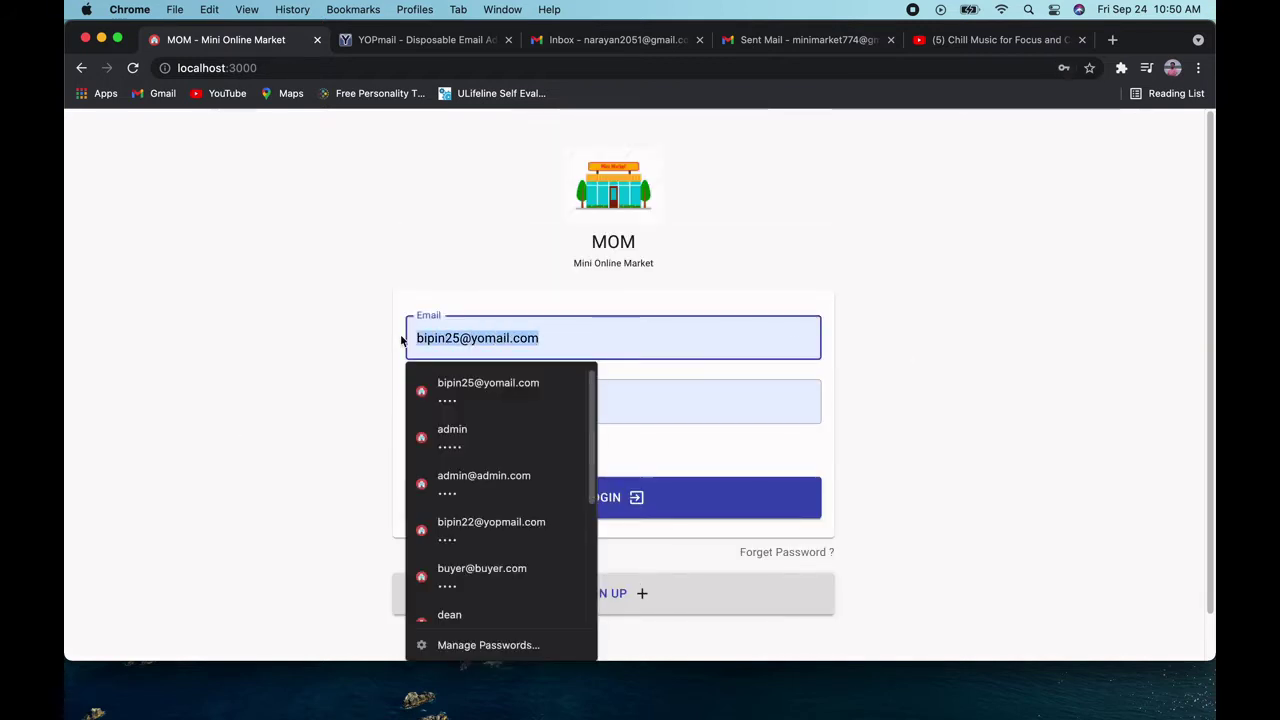
type("ad")
key("Down")
key("Down")
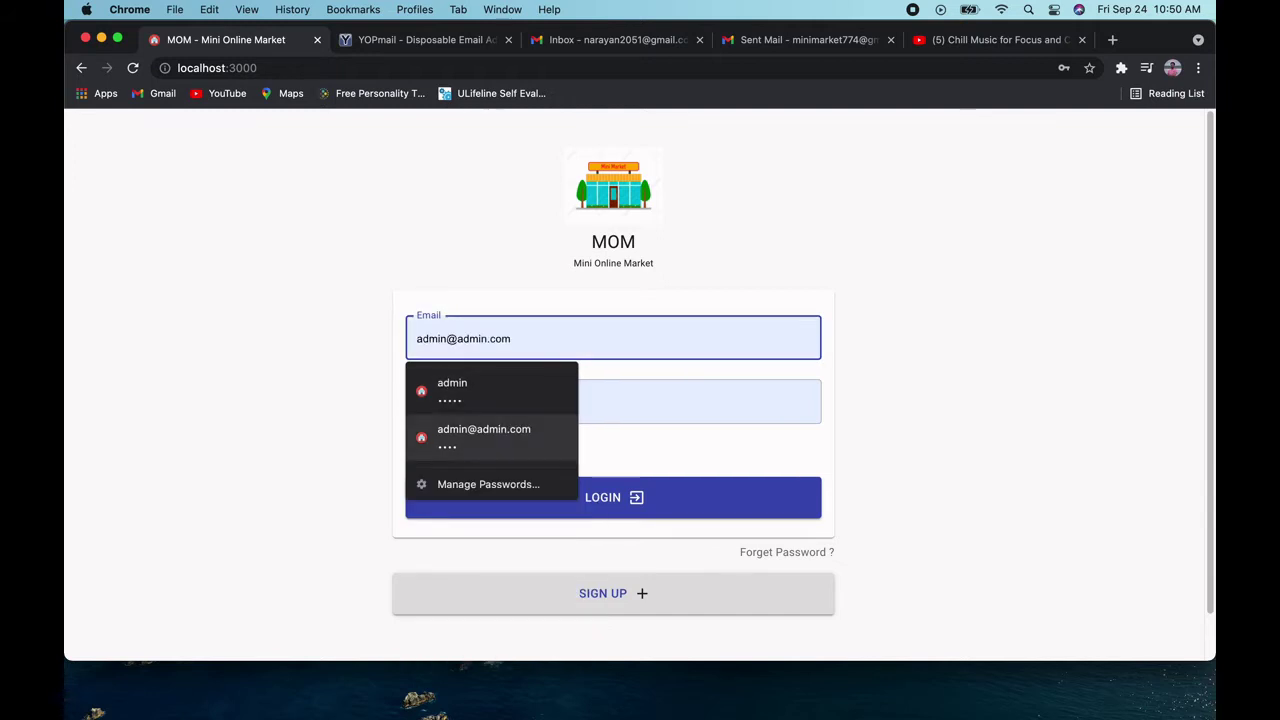
left_click(494, 432)
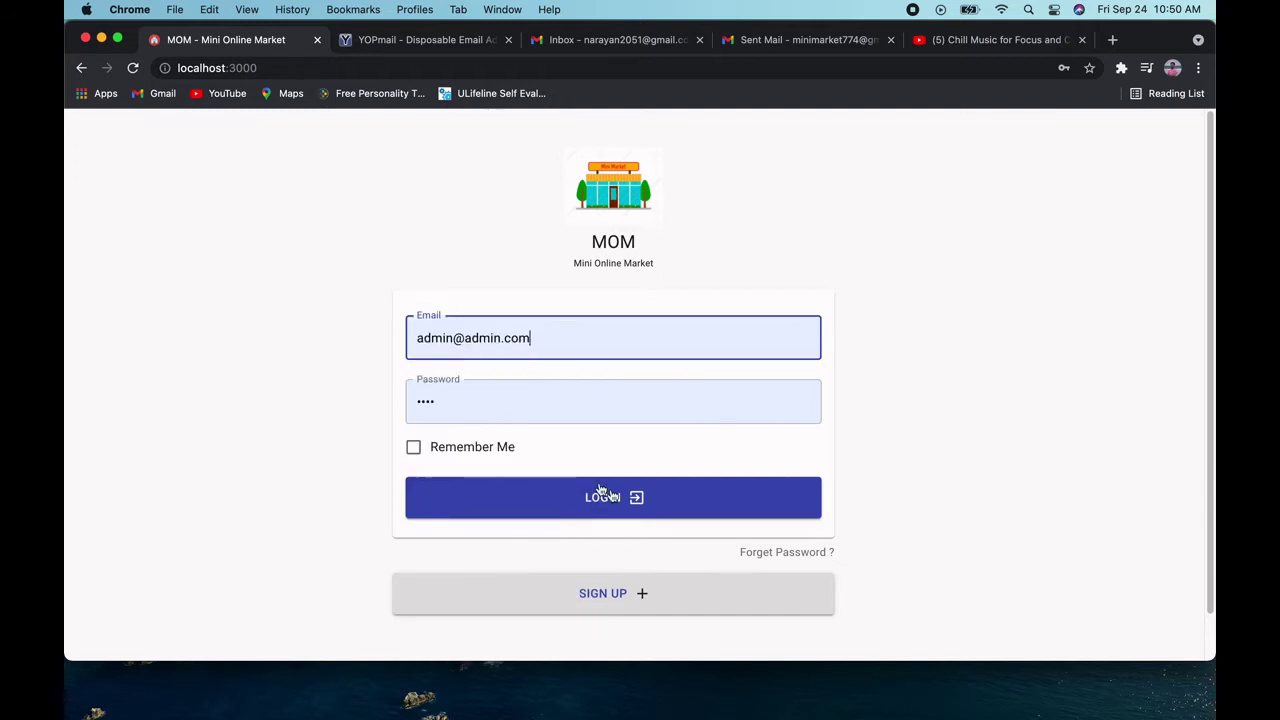
left_click(611, 508)
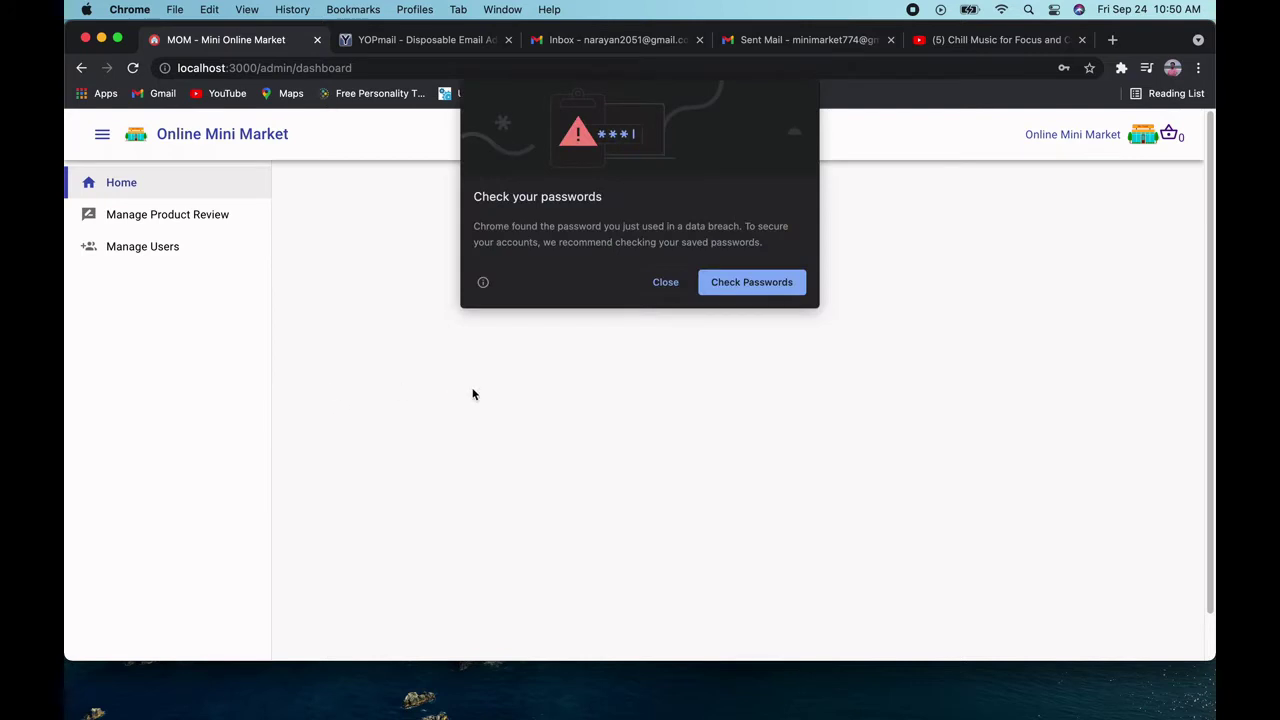
left_click(662, 288)
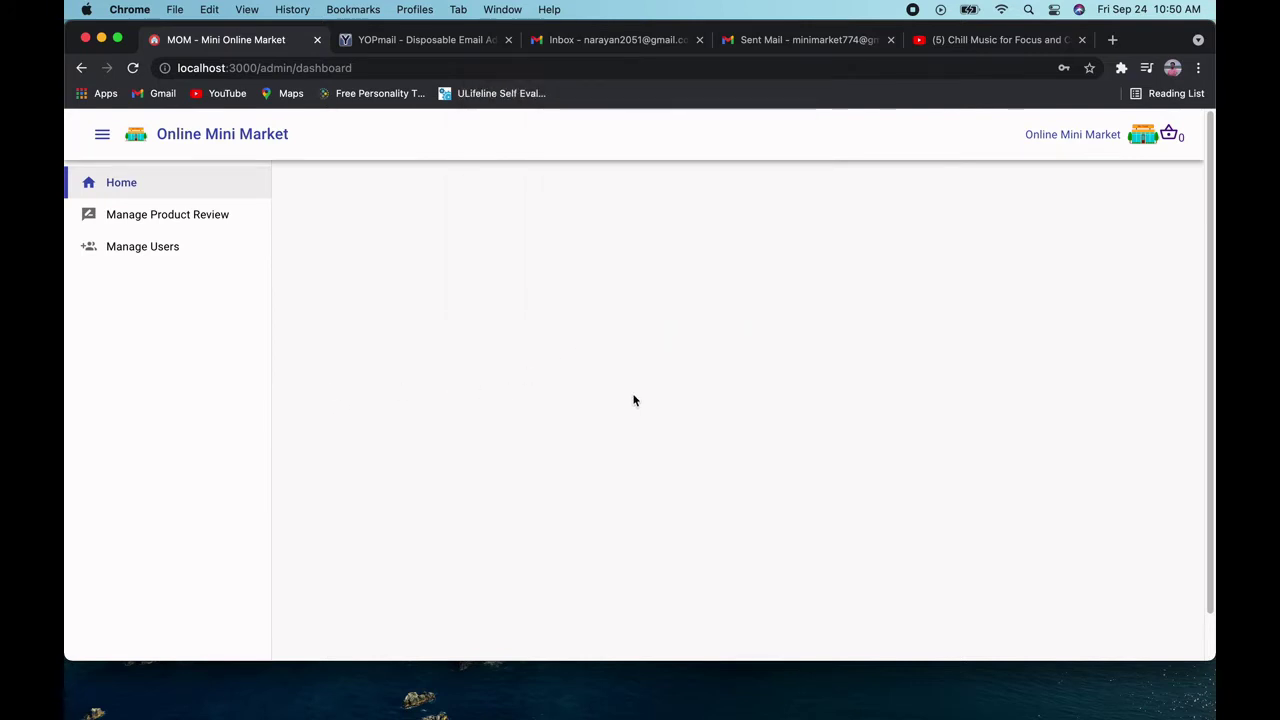
key("super+r")
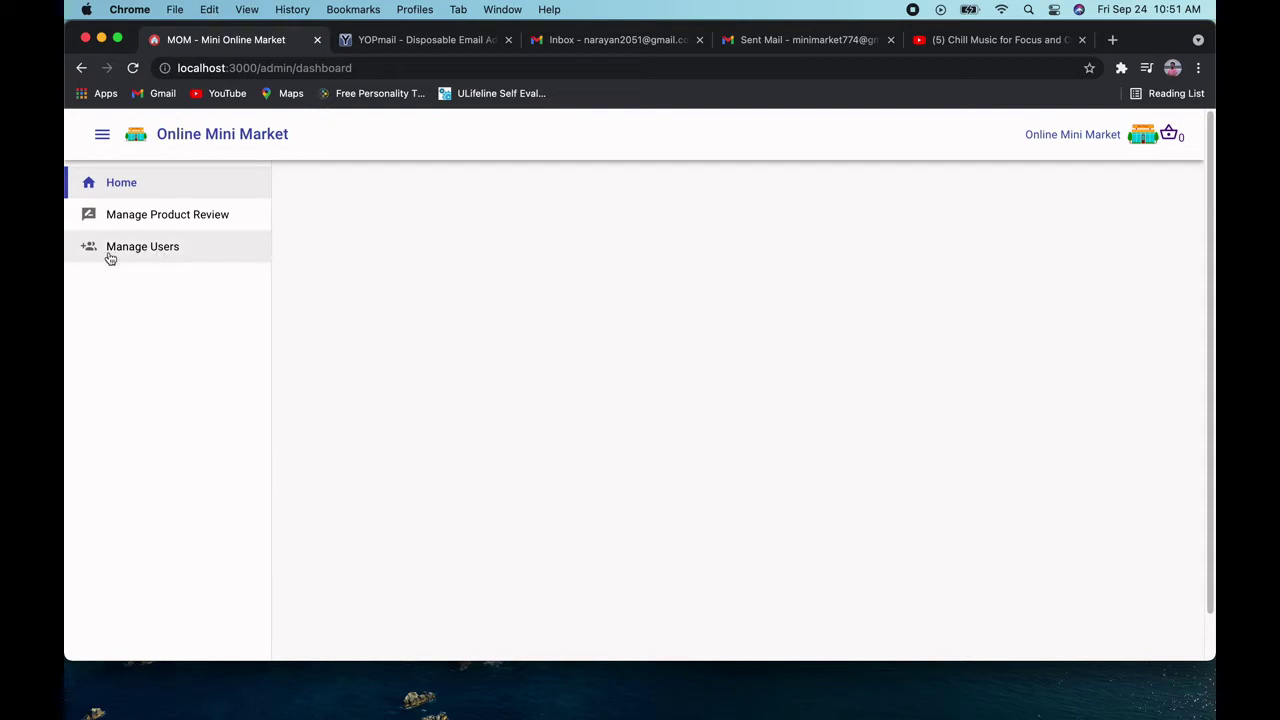
Step: In Manage Users, switch the newest Seller account's status from check to X
left_click(143, 248)
scroll(479, 427, "down", 10)
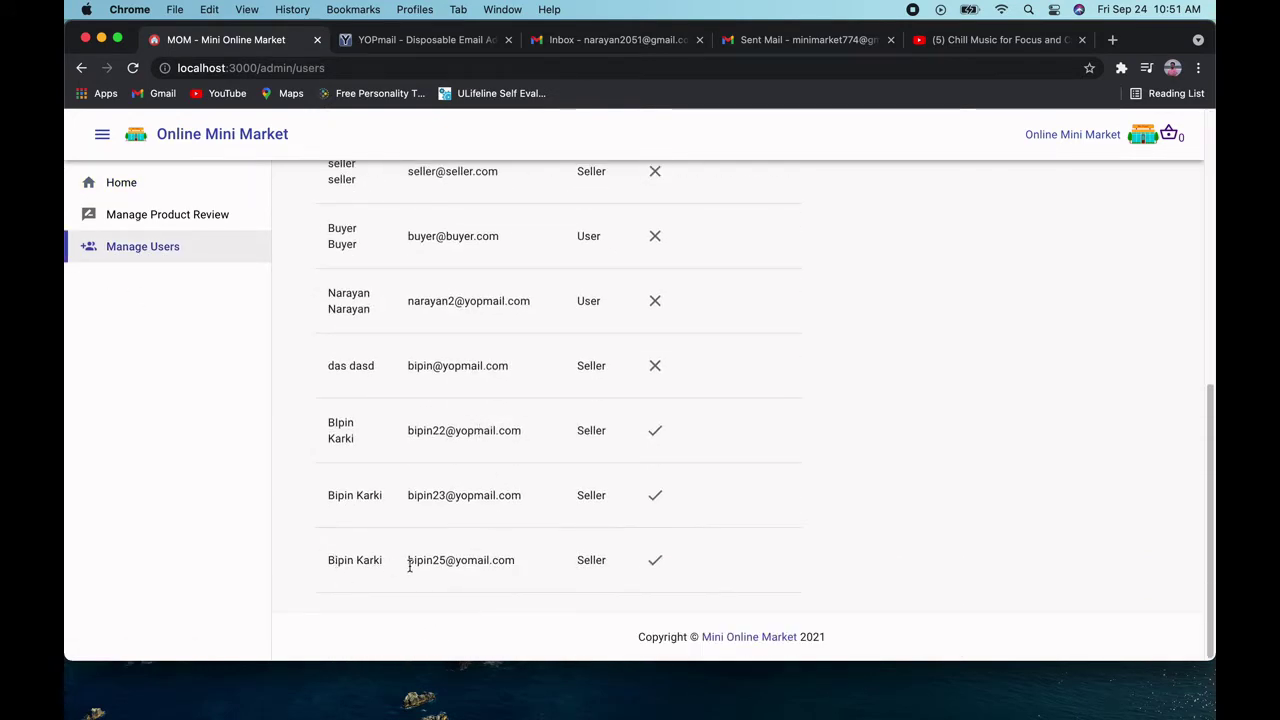
left_click_drag(409, 566, 543, 574)
left_click(503, 606)
left_click(658, 563)
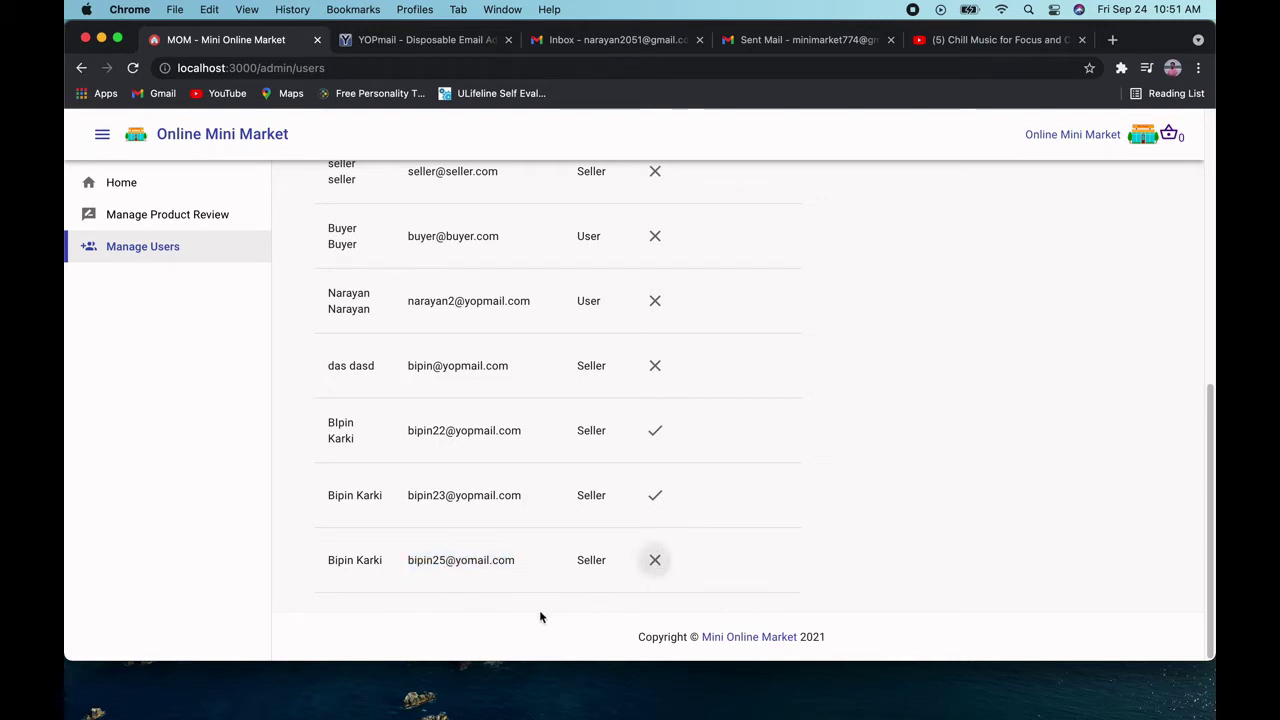
Step: Read the 'Welcome to Everest Mini Market' email in YOPmail, then return to MOM
left_click(410, 40)
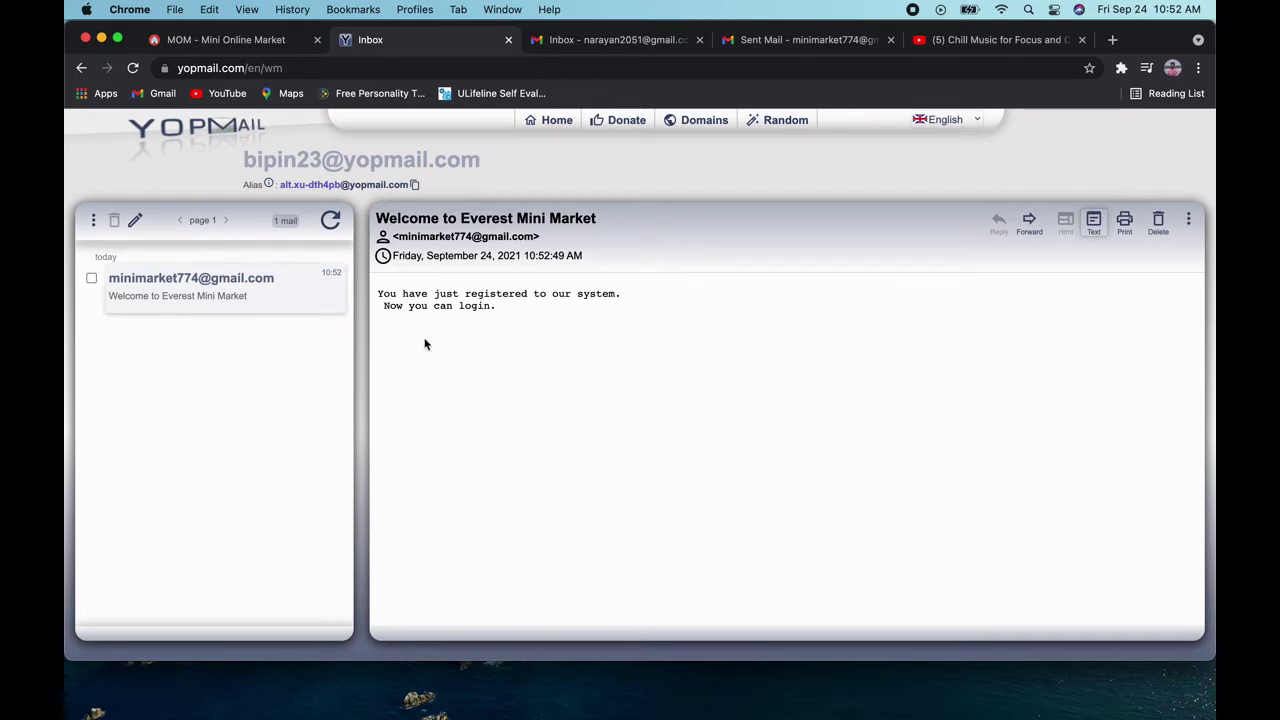
left_click_drag(370, 298, 503, 317)
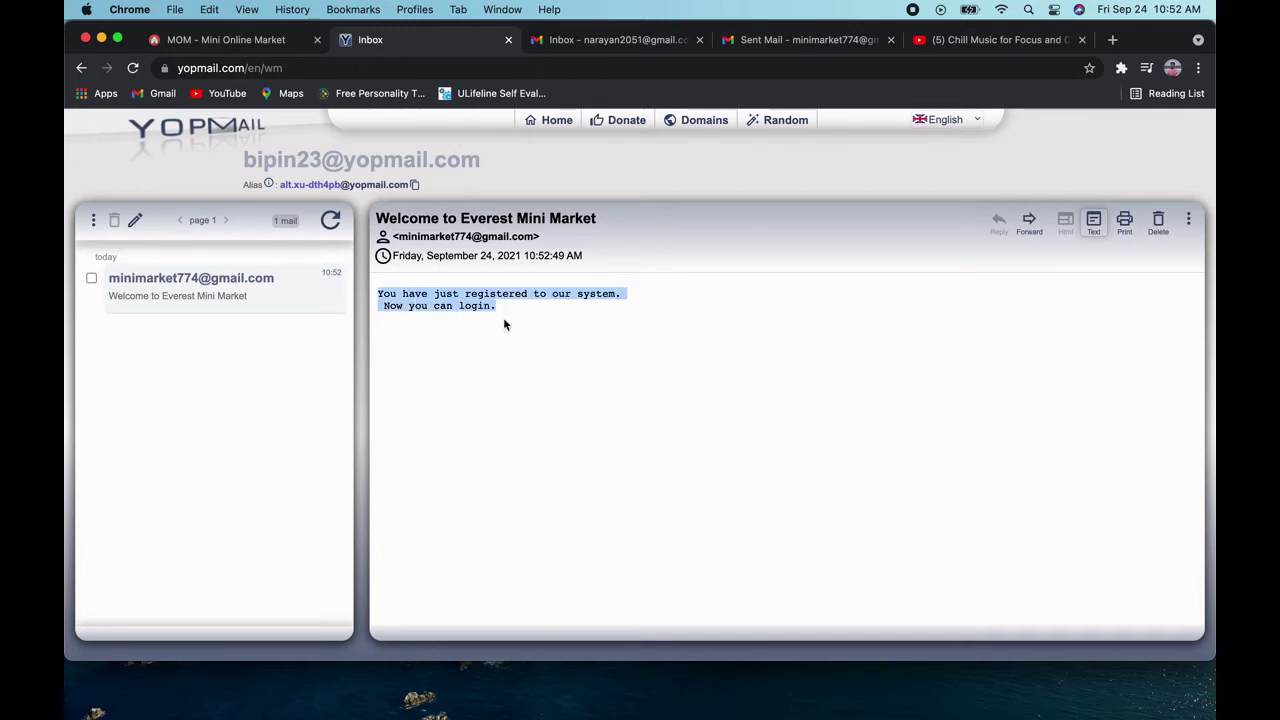
left_click(600, 332)
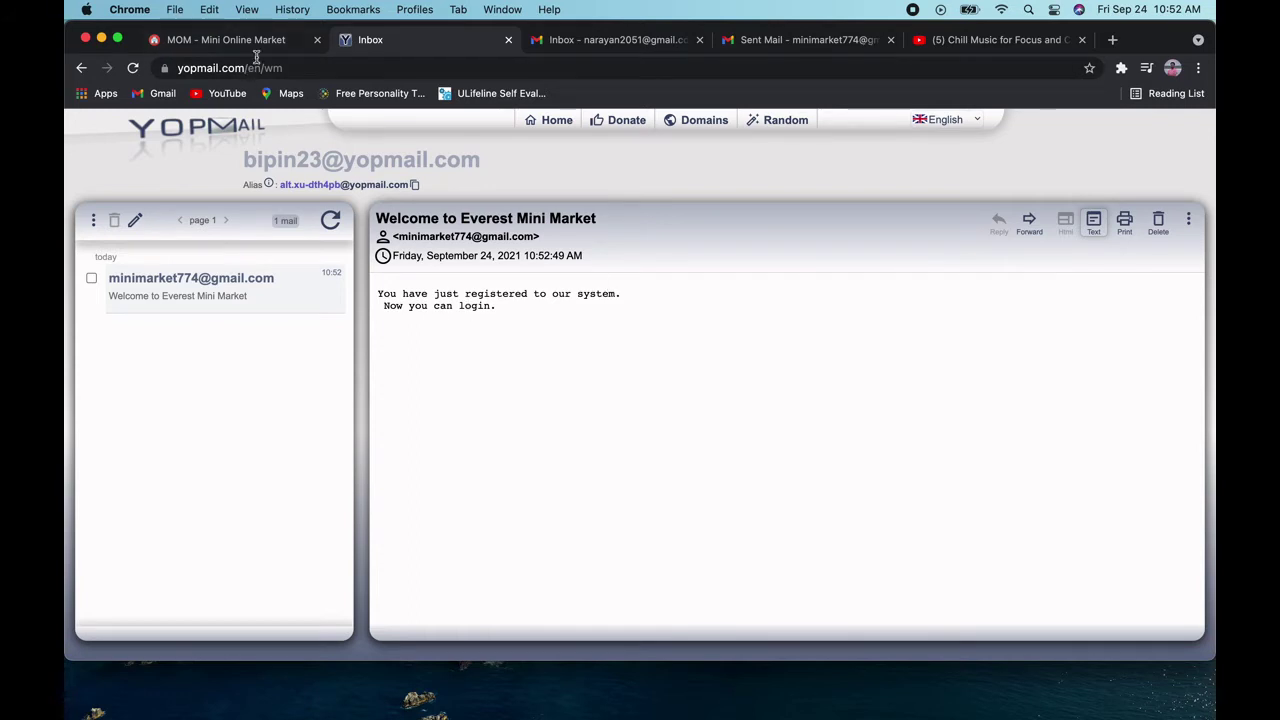
left_click(226, 40)
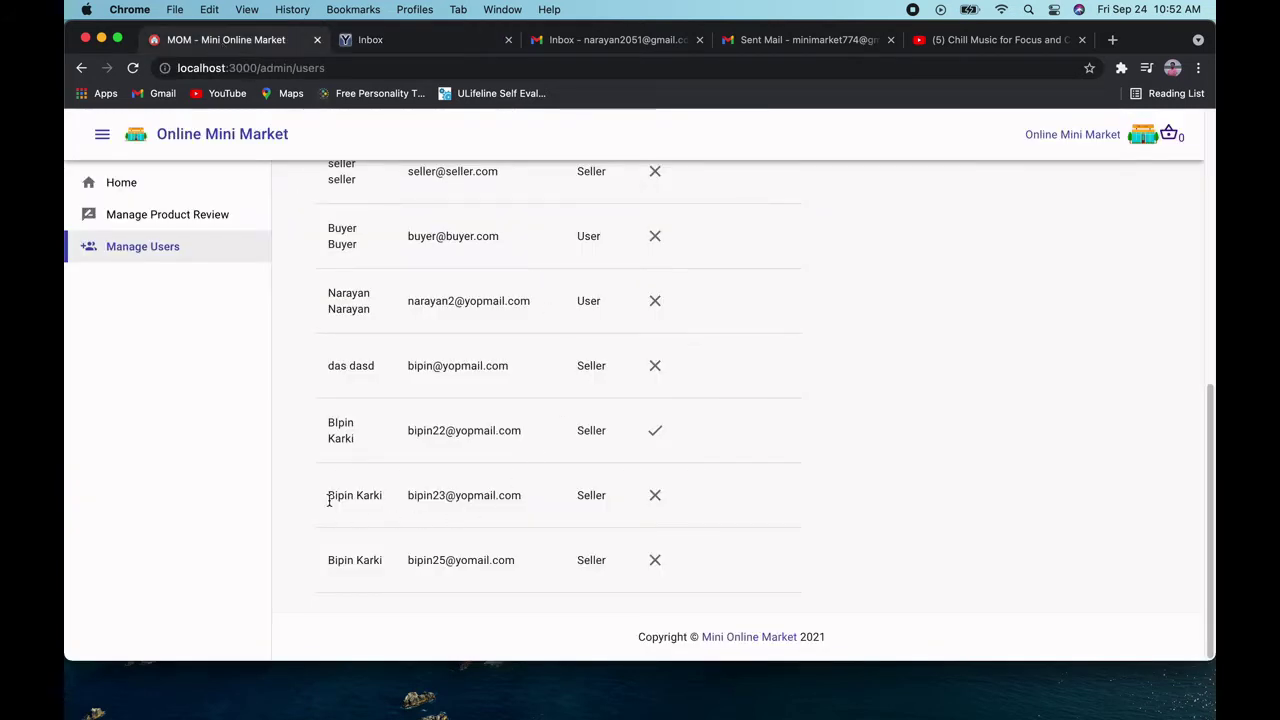
Step: Log out of the admin account and sign in with the new seller's email
left_click_drag(328, 500, 607, 506)
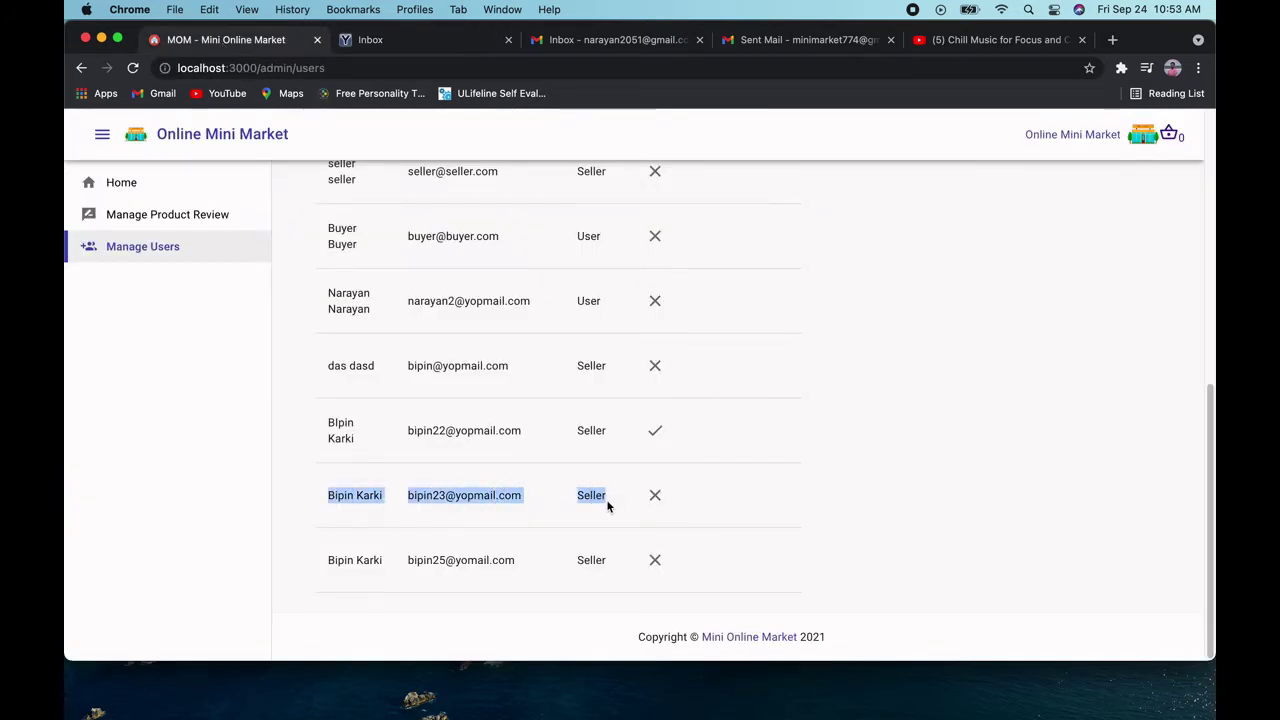
left_click(1072, 146)
left_click(1186, 214)
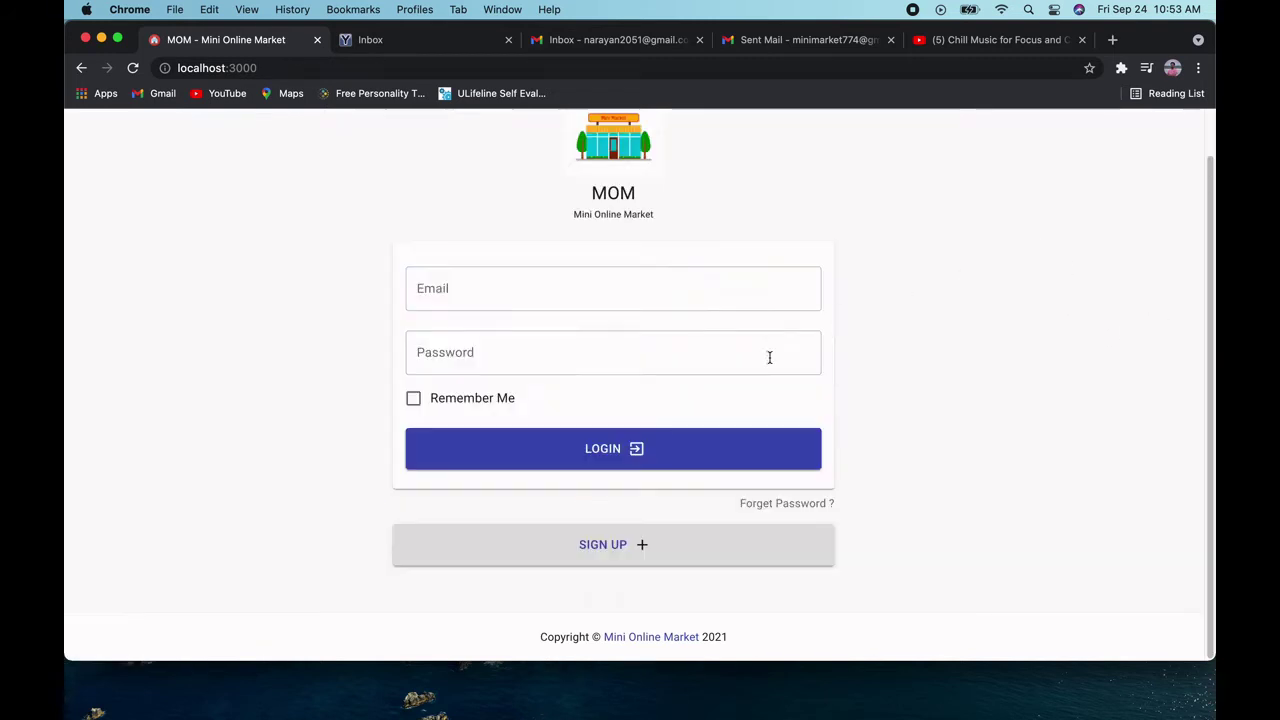
triple_click(484, 305)
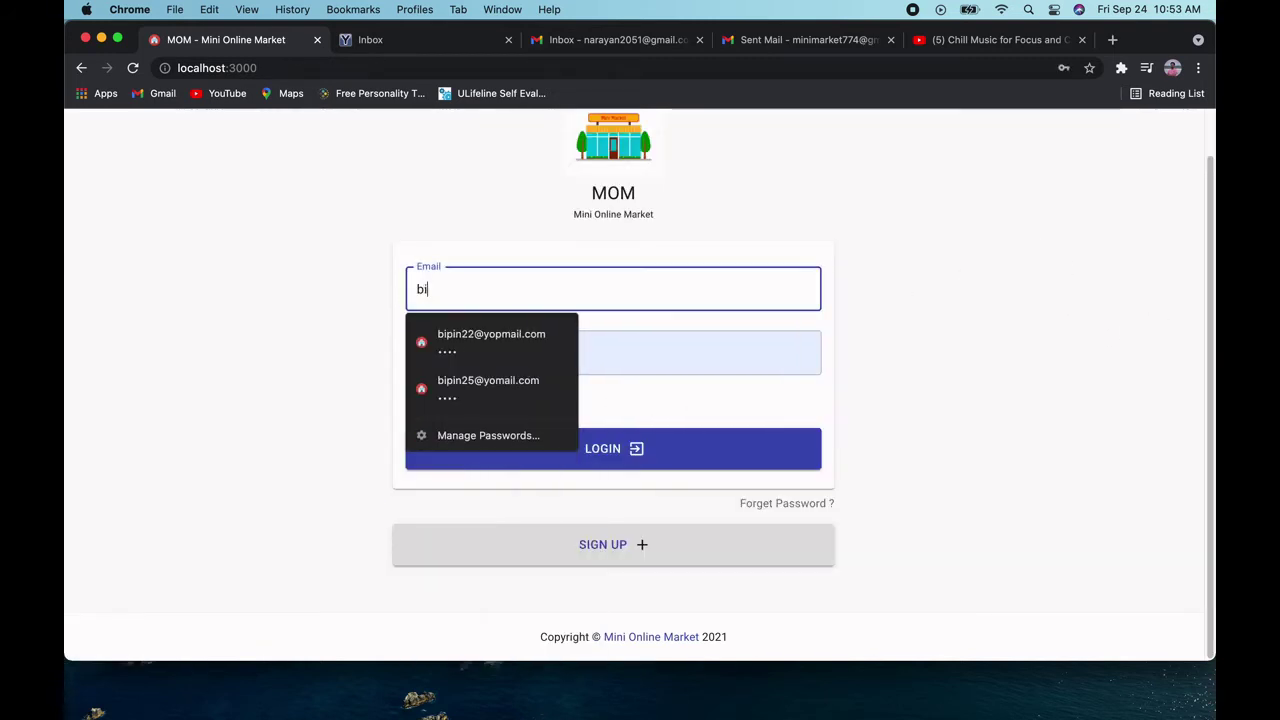
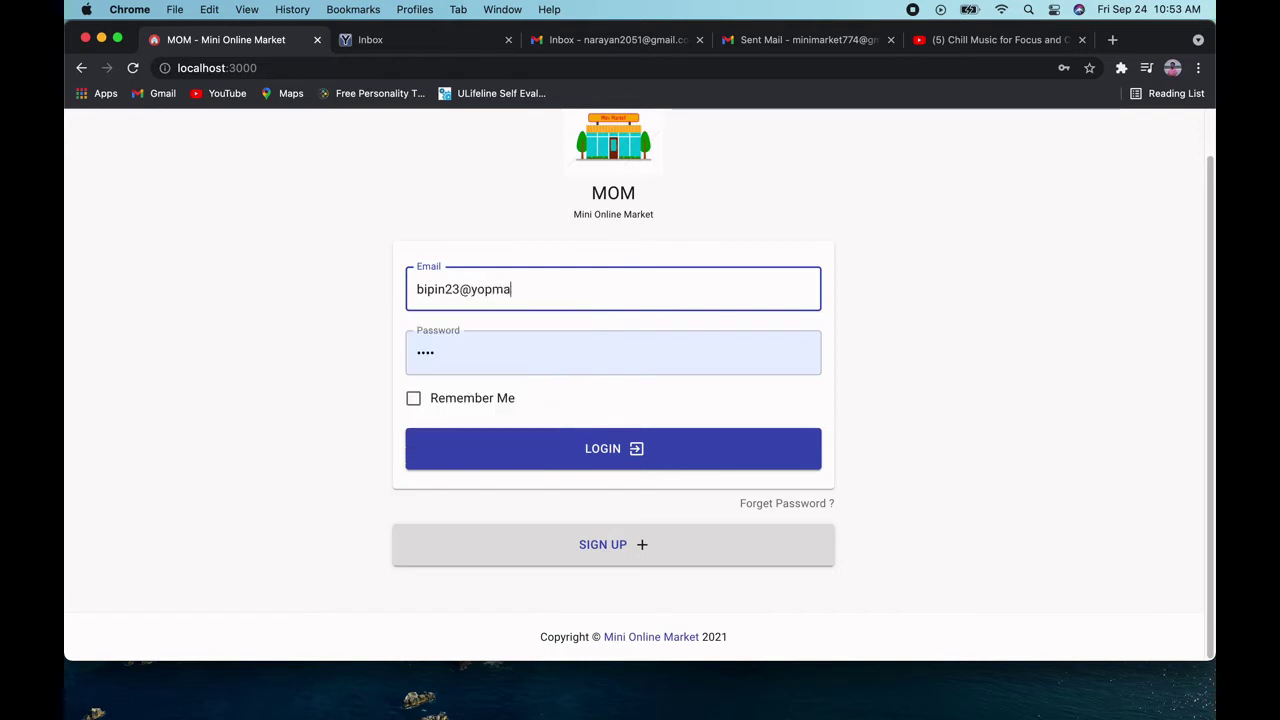
left_click(609, 461)
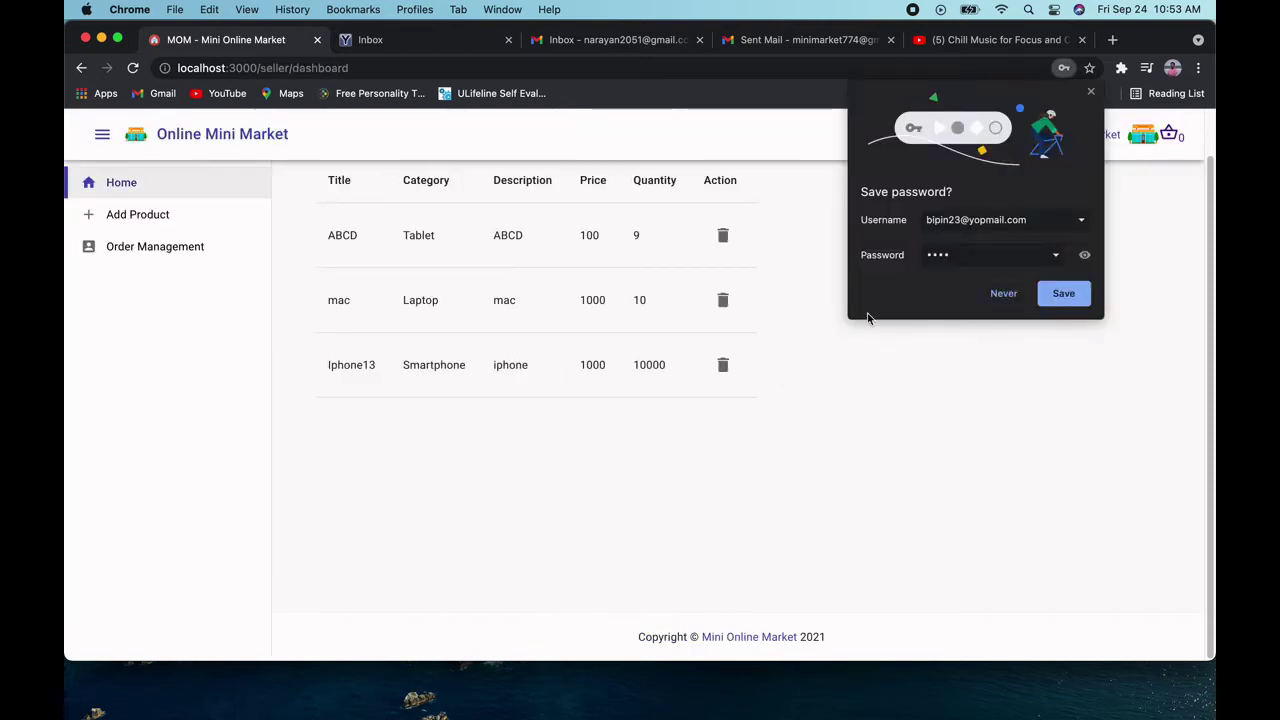
left_click(519, 268)
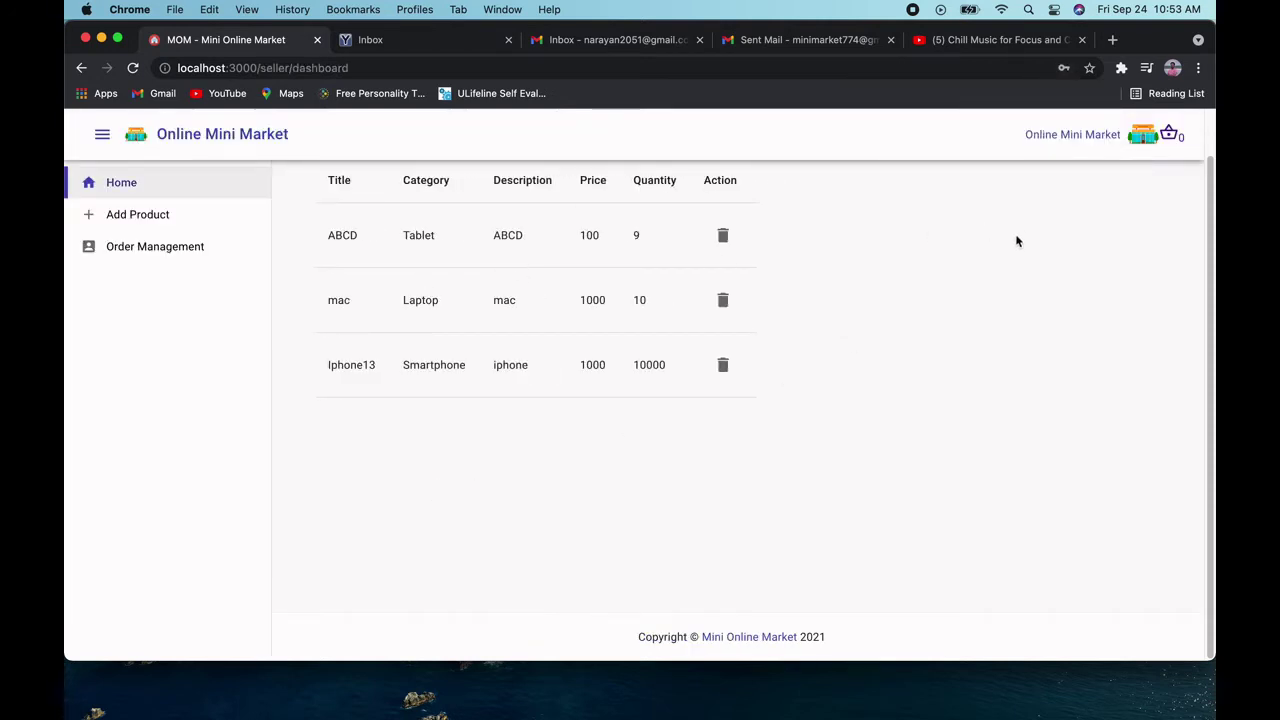
Step: Start a new product titled 'new product' priced at 1500
left_click(154, 225)
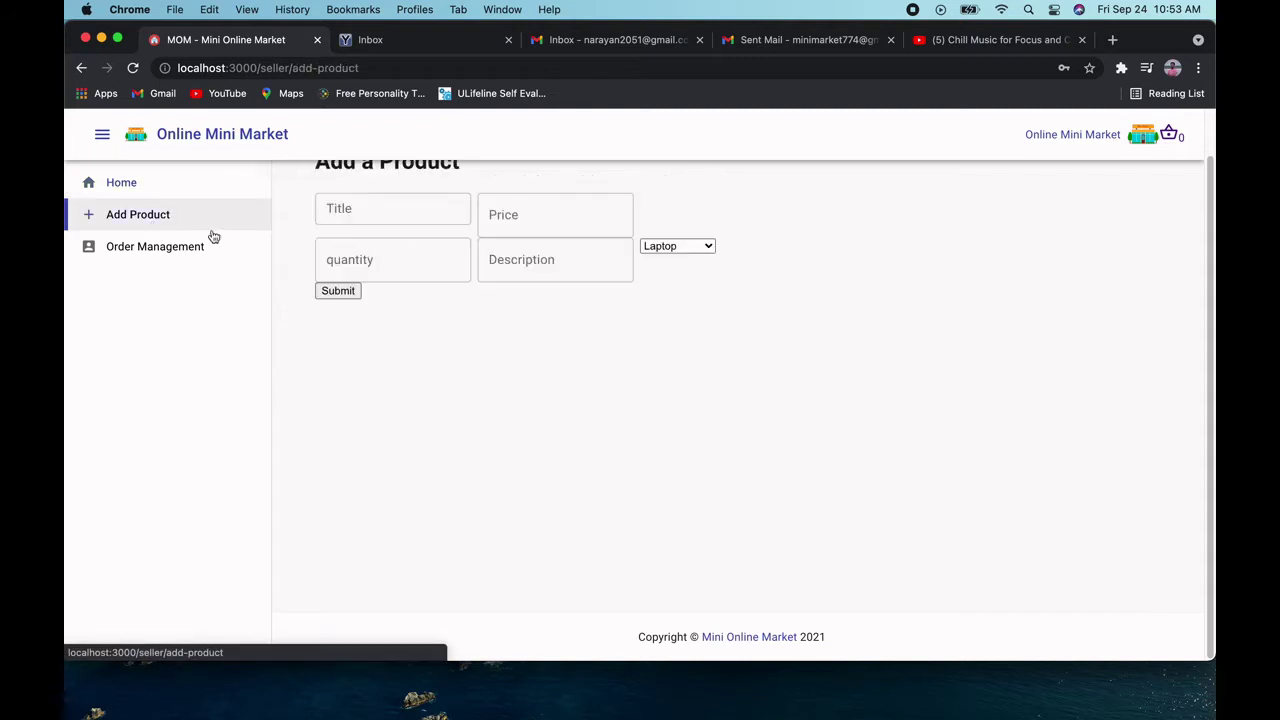
left_click(371, 205)
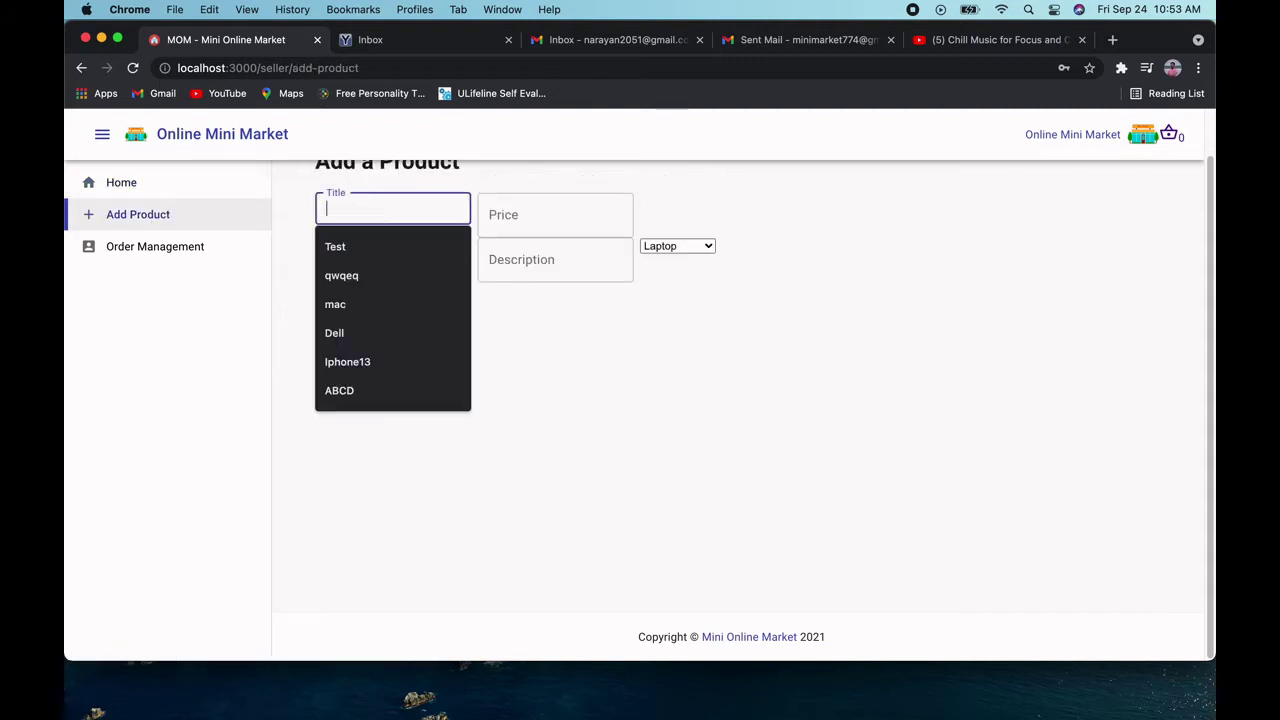
type("new product")
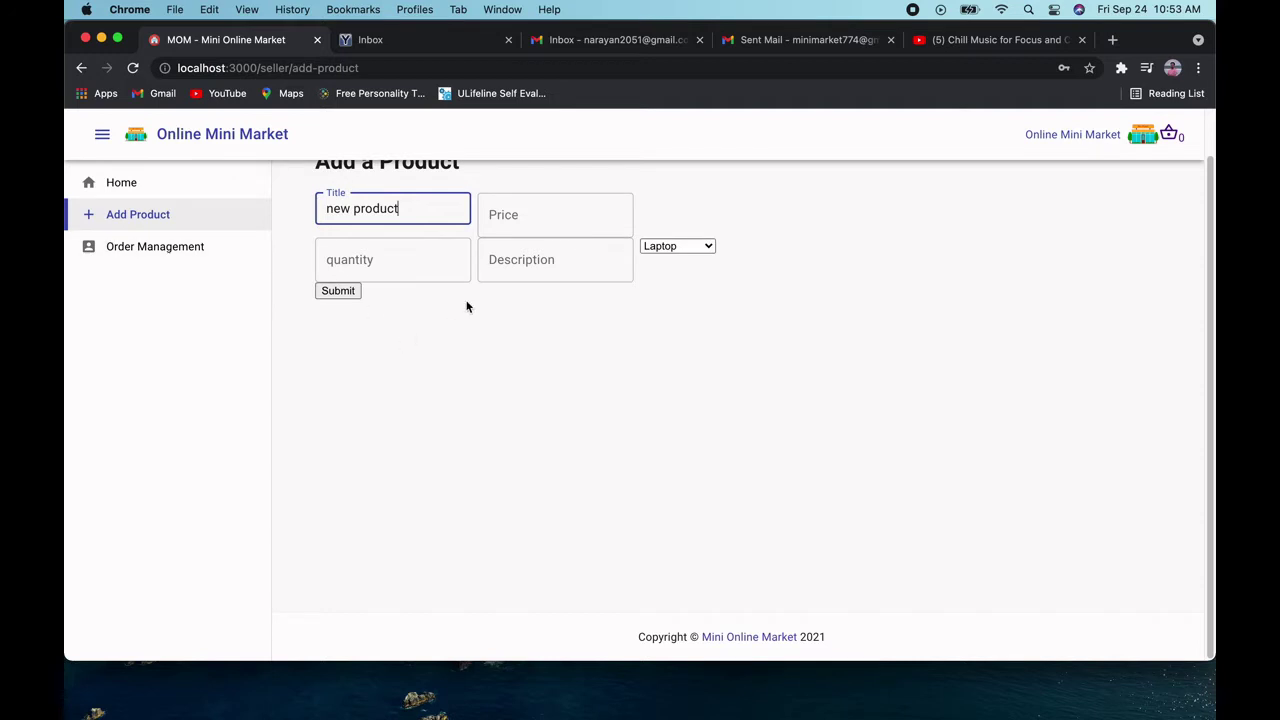
left_click(540, 216)
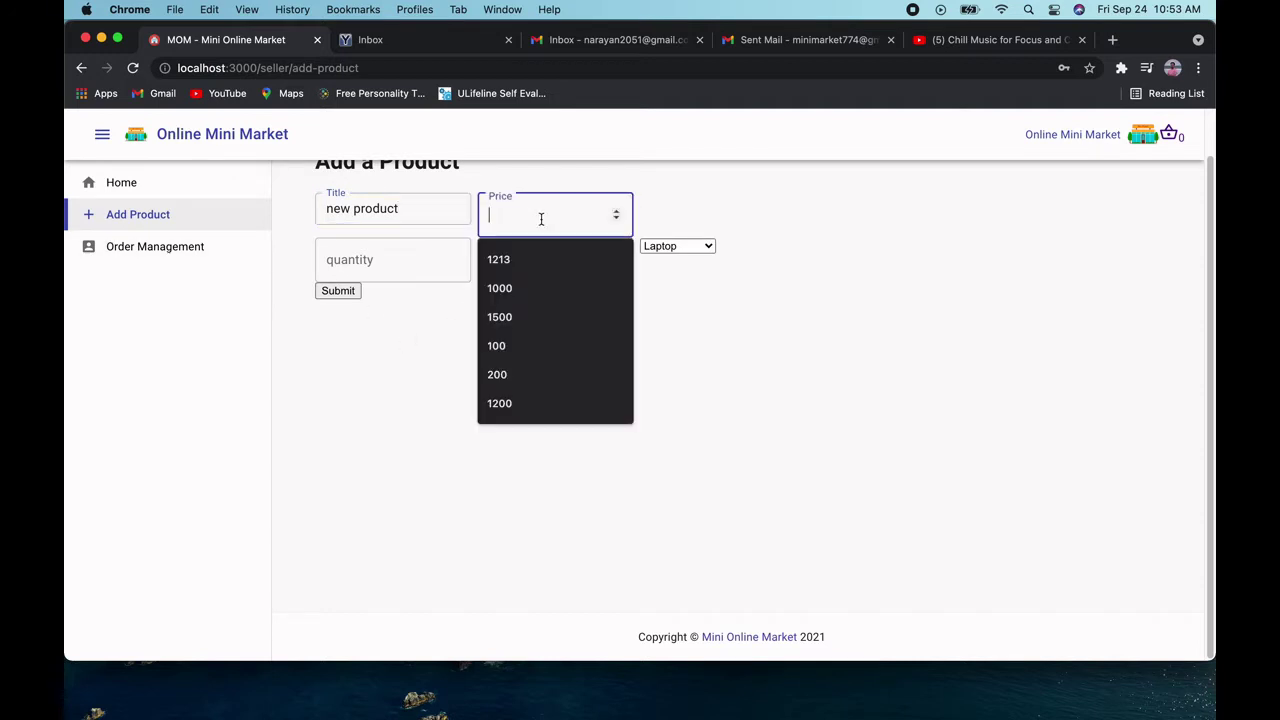
key("Down")
key("Down")
key("Down")
key("Return")
Step: Add quantity 150, description 'test', category Tablet, and submit the product
key("Tab")
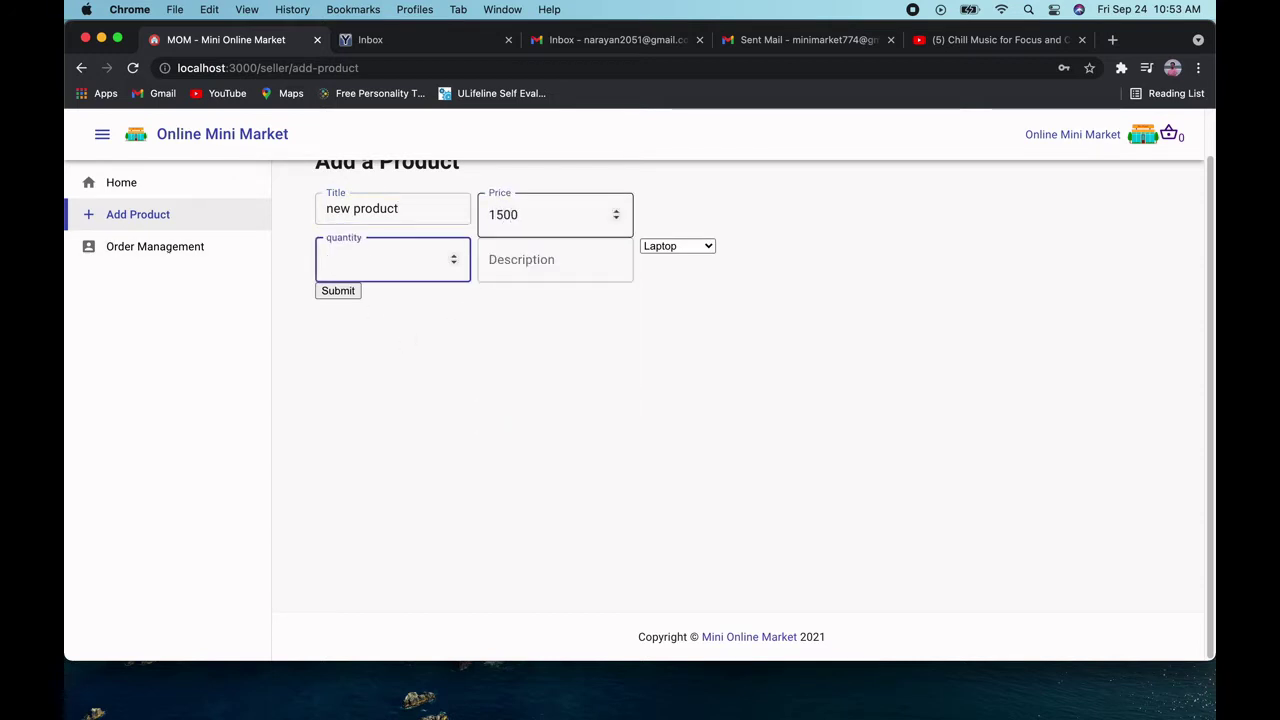
type("150")
key("Tab")
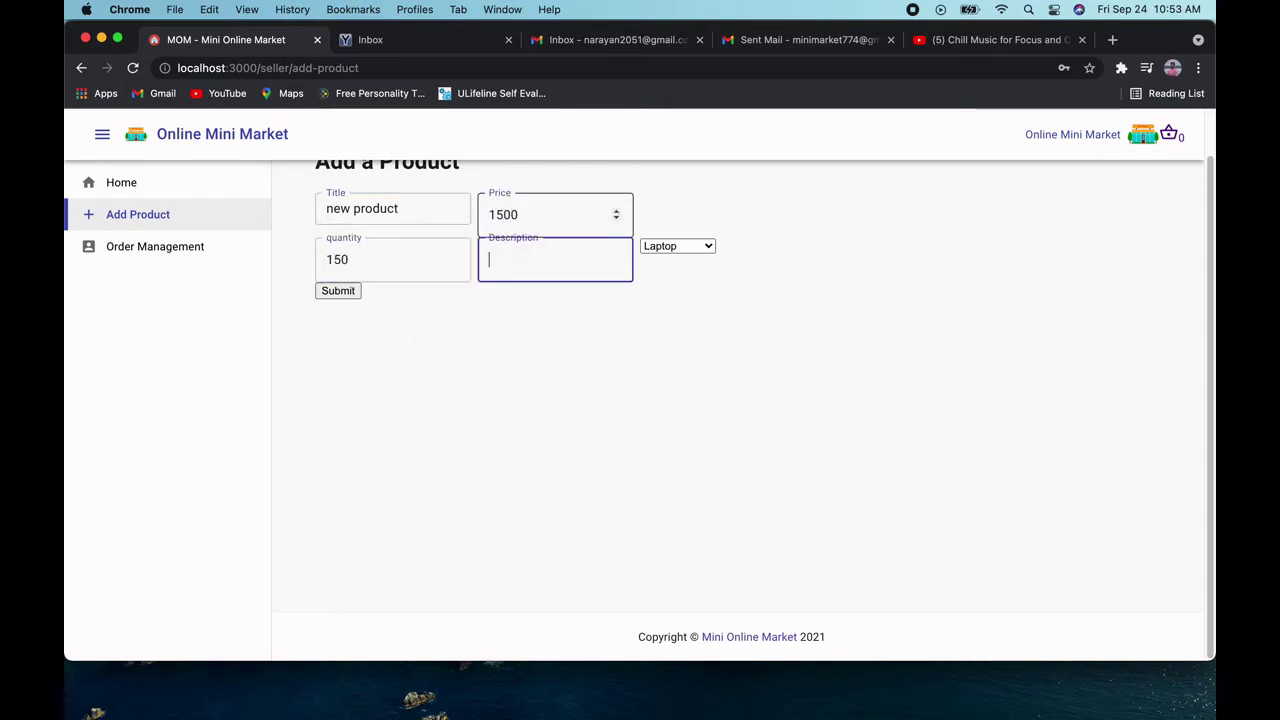
type("test")
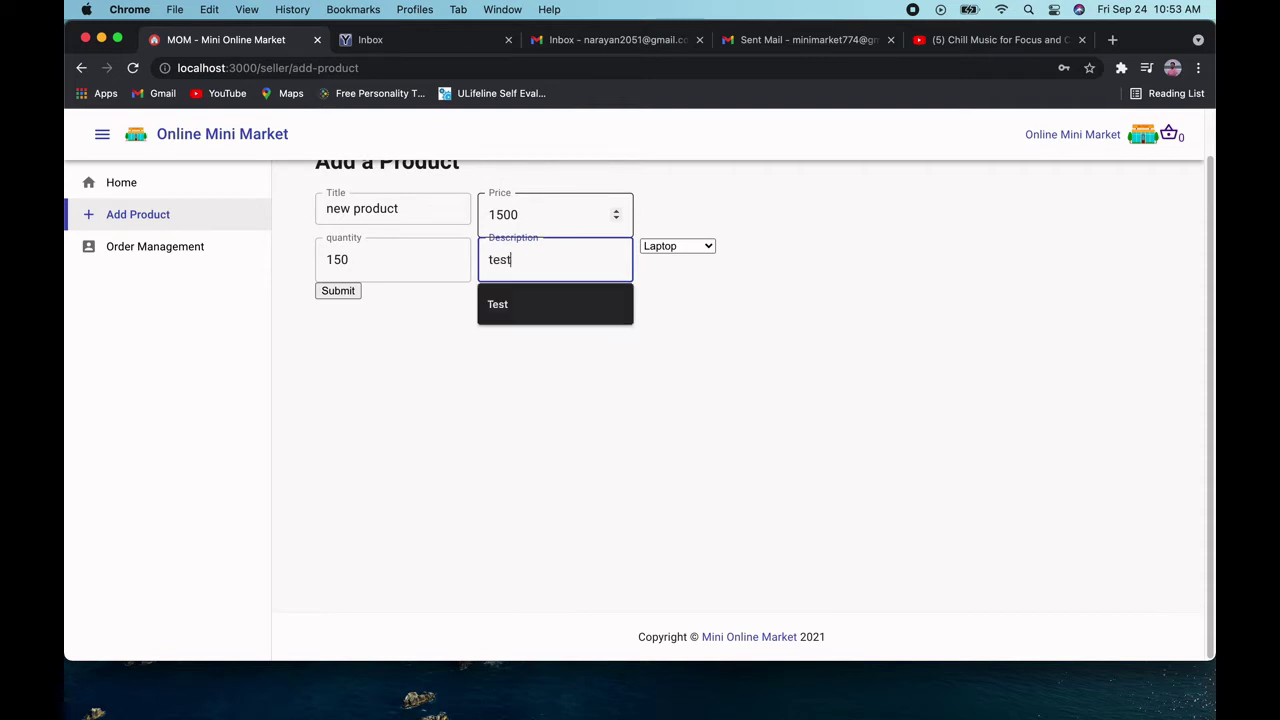
left_click(677, 246)
left_click(694, 280)
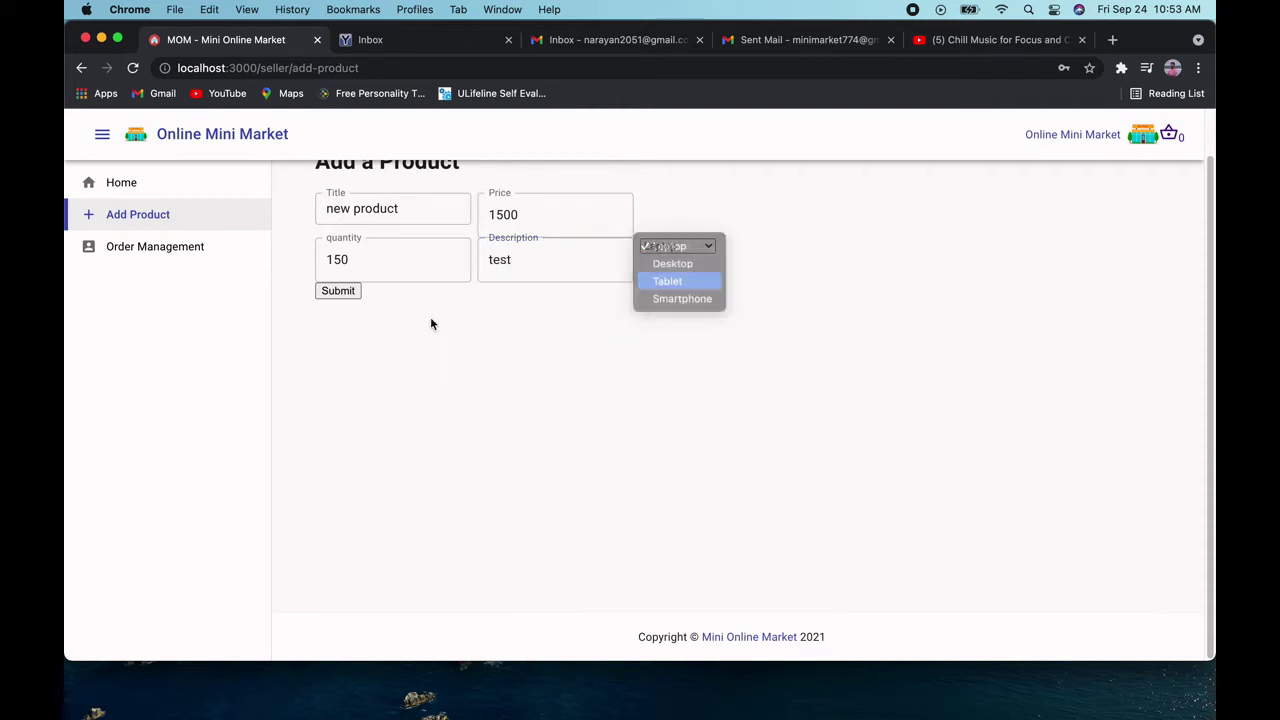
left_click(338, 291)
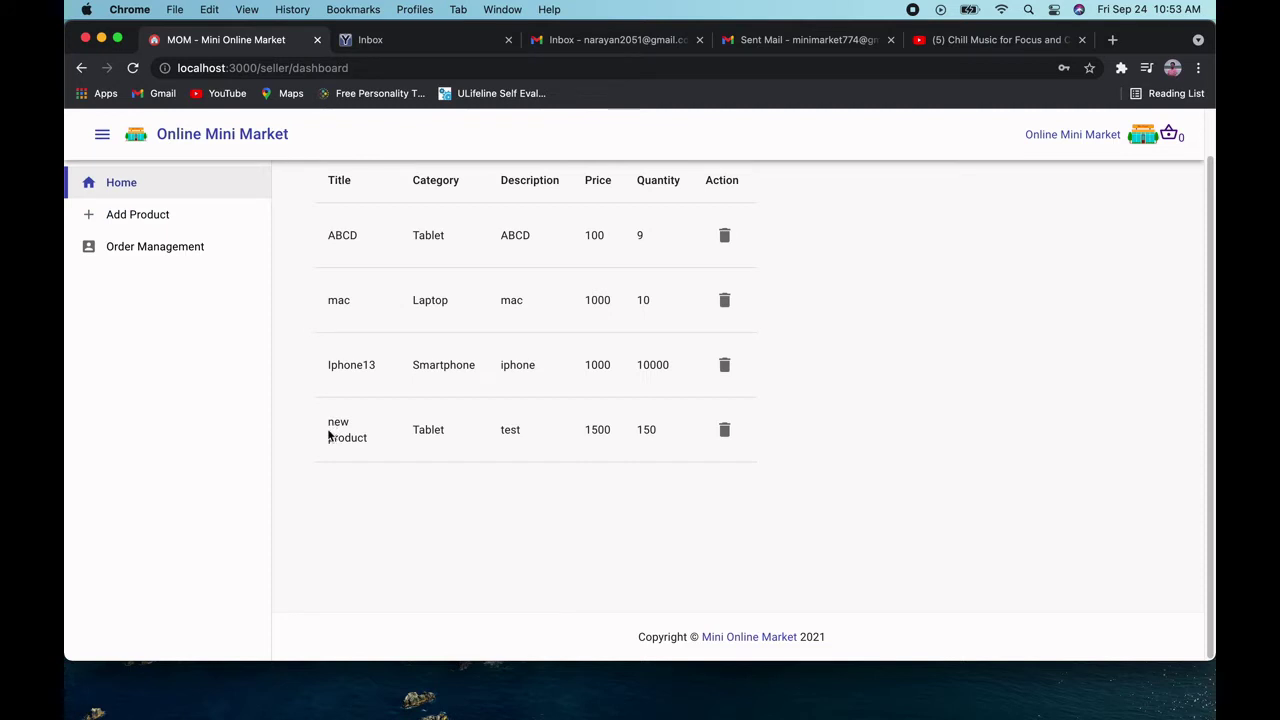
Step: Delete the ABCD product and go to the Order Management page
left_click_drag(329, 436, 677, 443)
left_click(555, 458)
left_click_drag(313, 310, 803, 337)
left_click(905, 343)
left_click(724, 237)
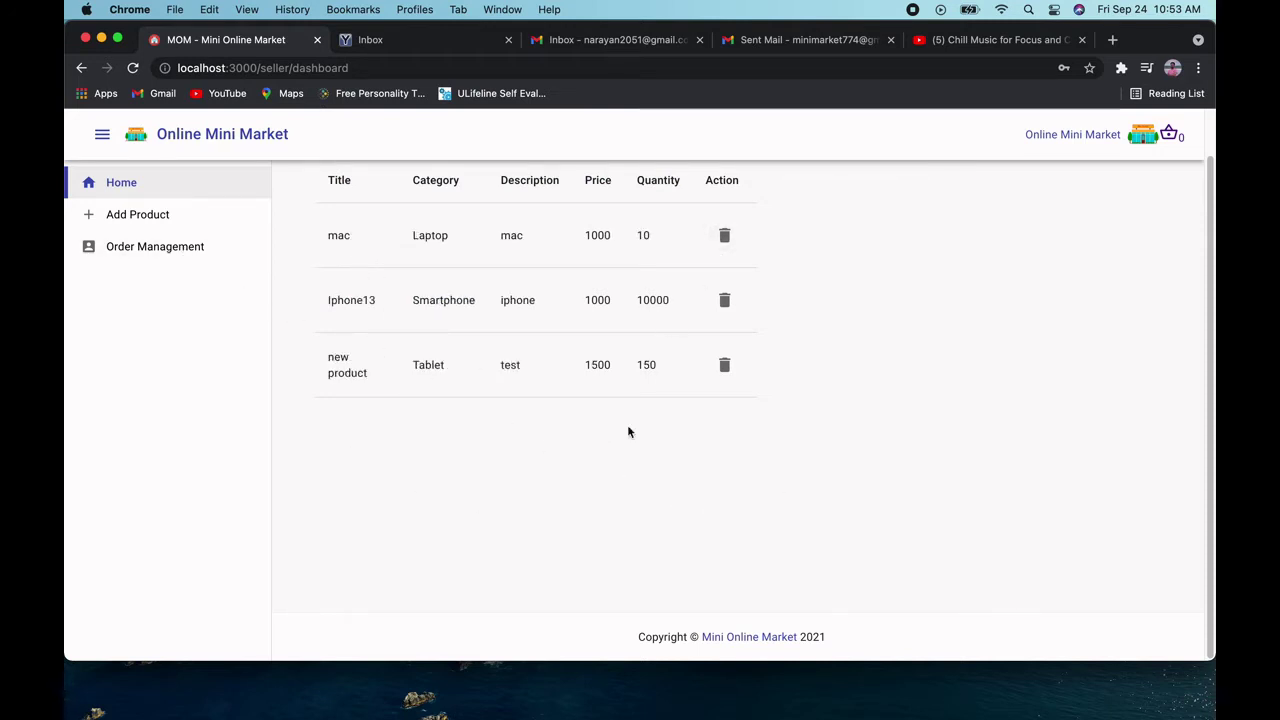
left_click(190, 214)
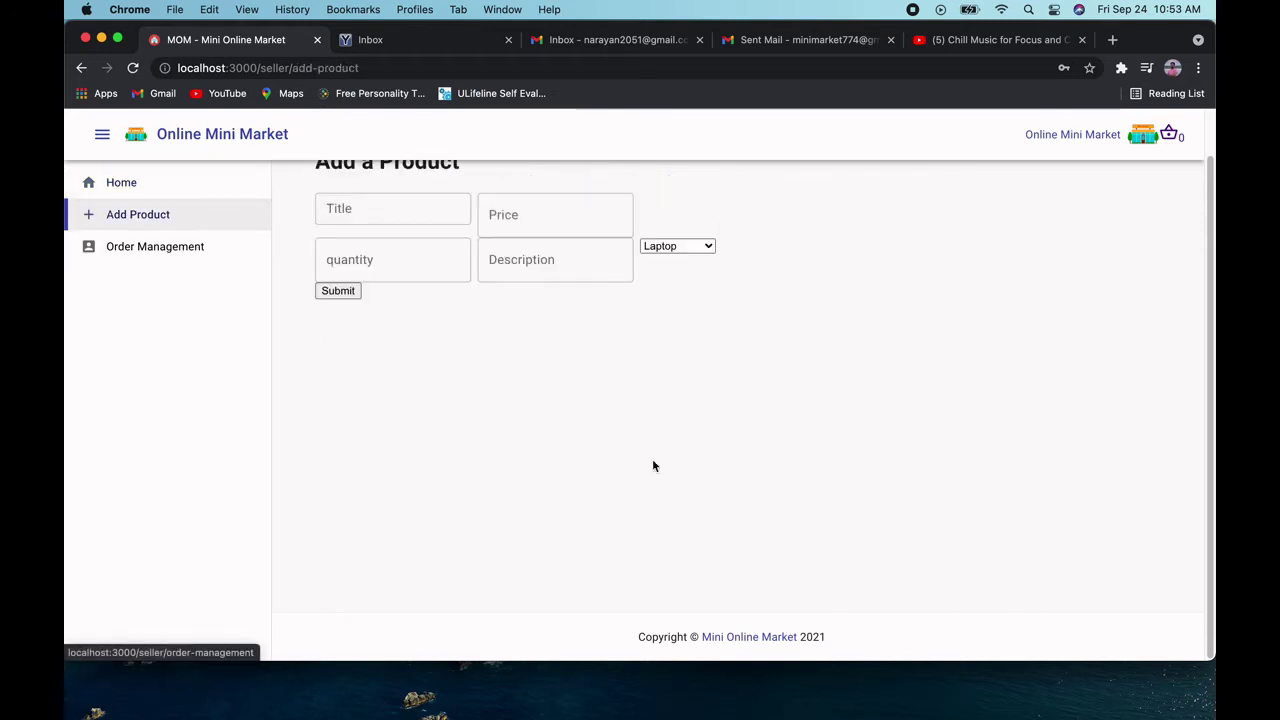
left_click(163, 256)
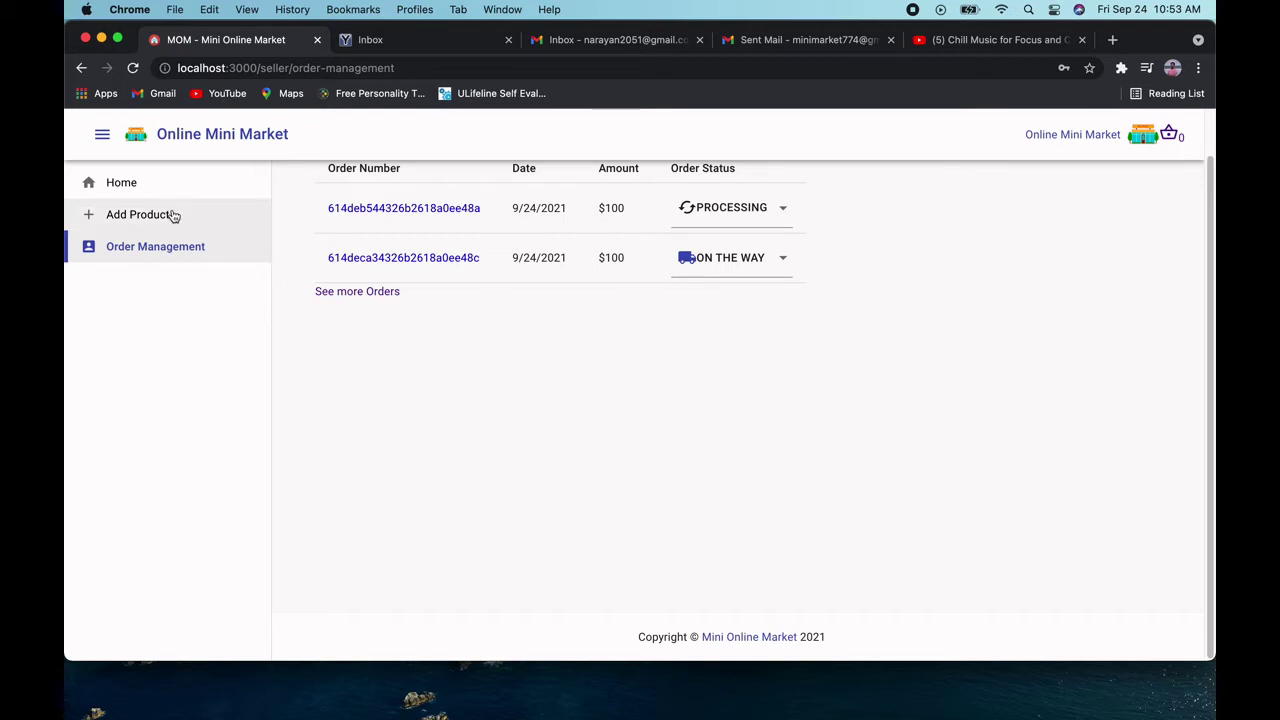
left_click(386, 262)
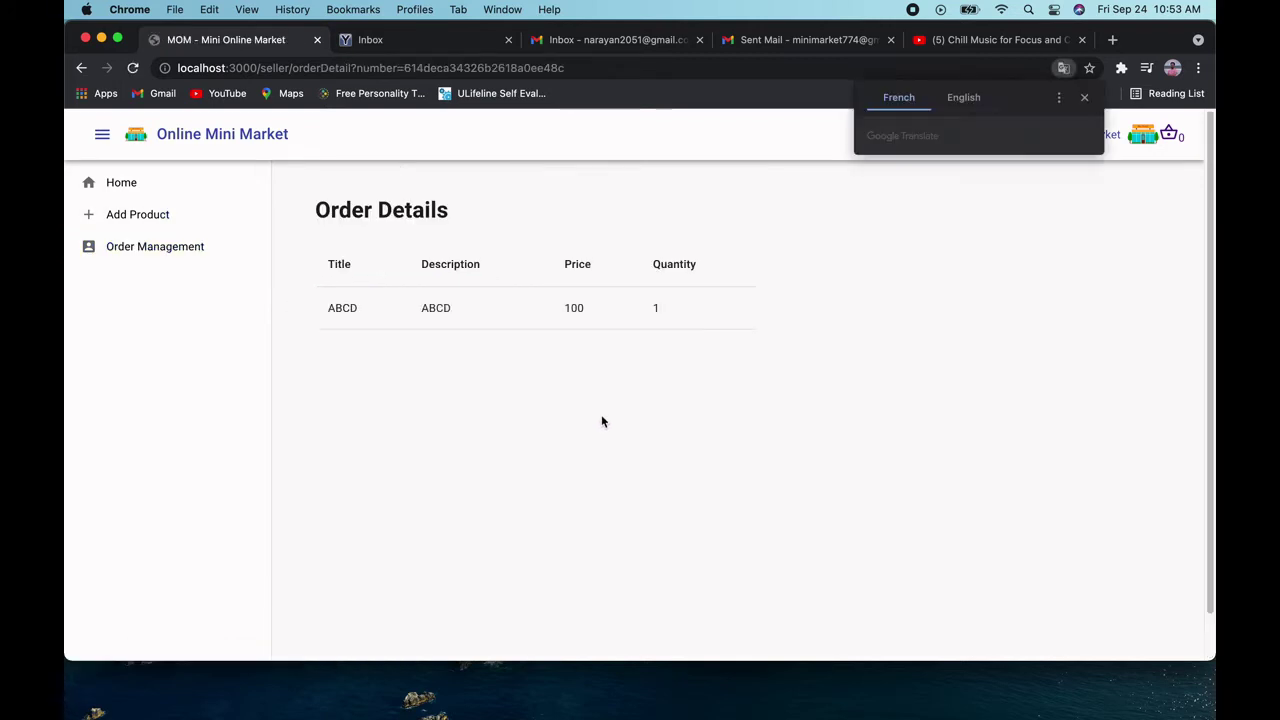
left_click_drag(326, 308, 714, 314)
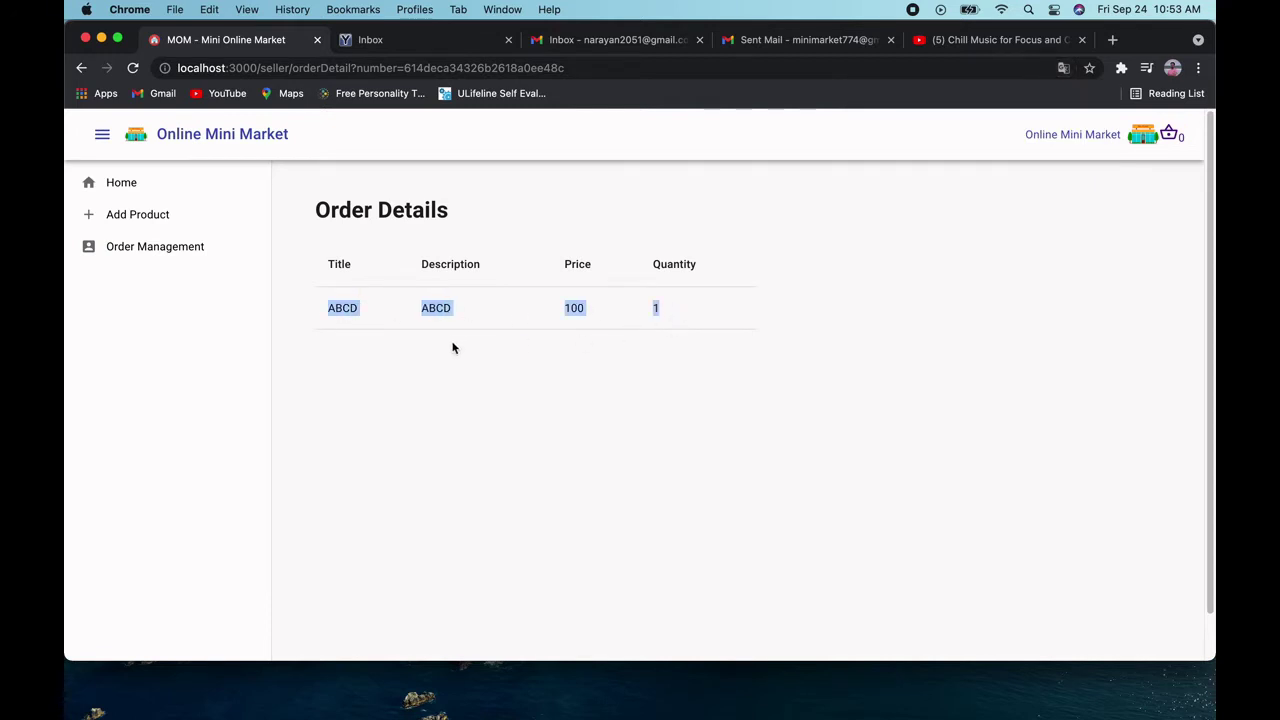
left_click(574, 370)
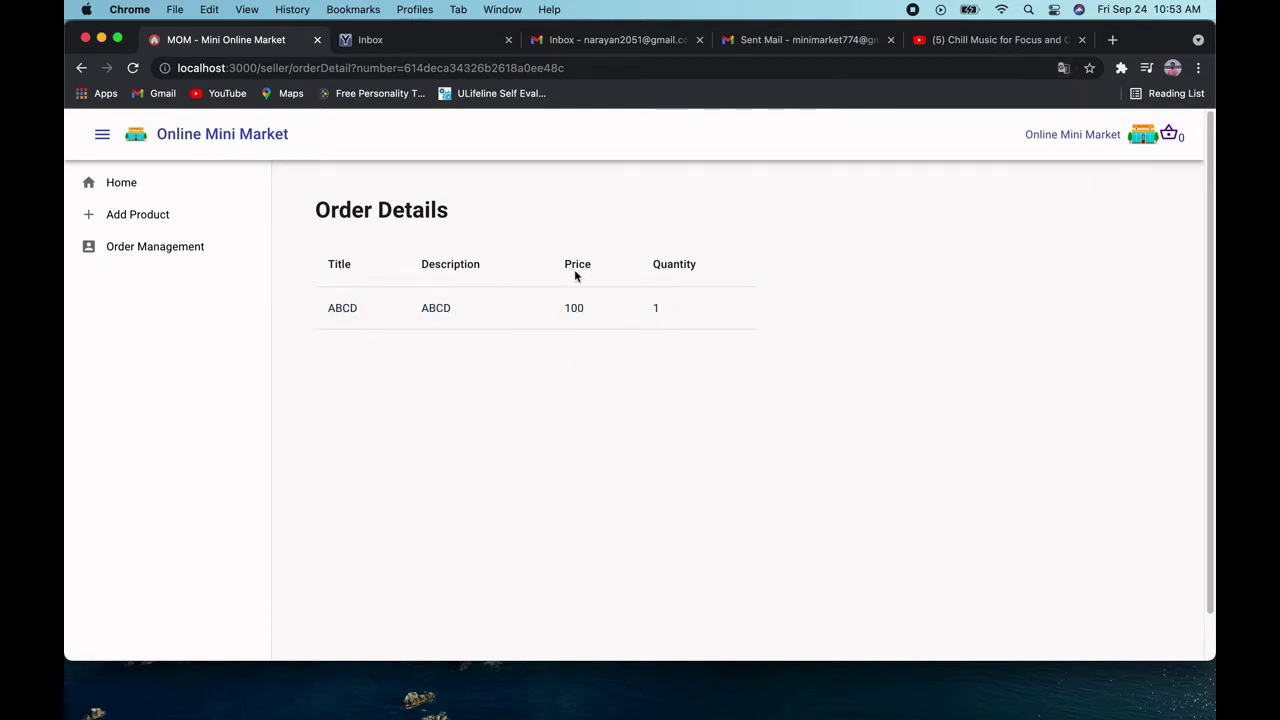
left_click(143, 257)
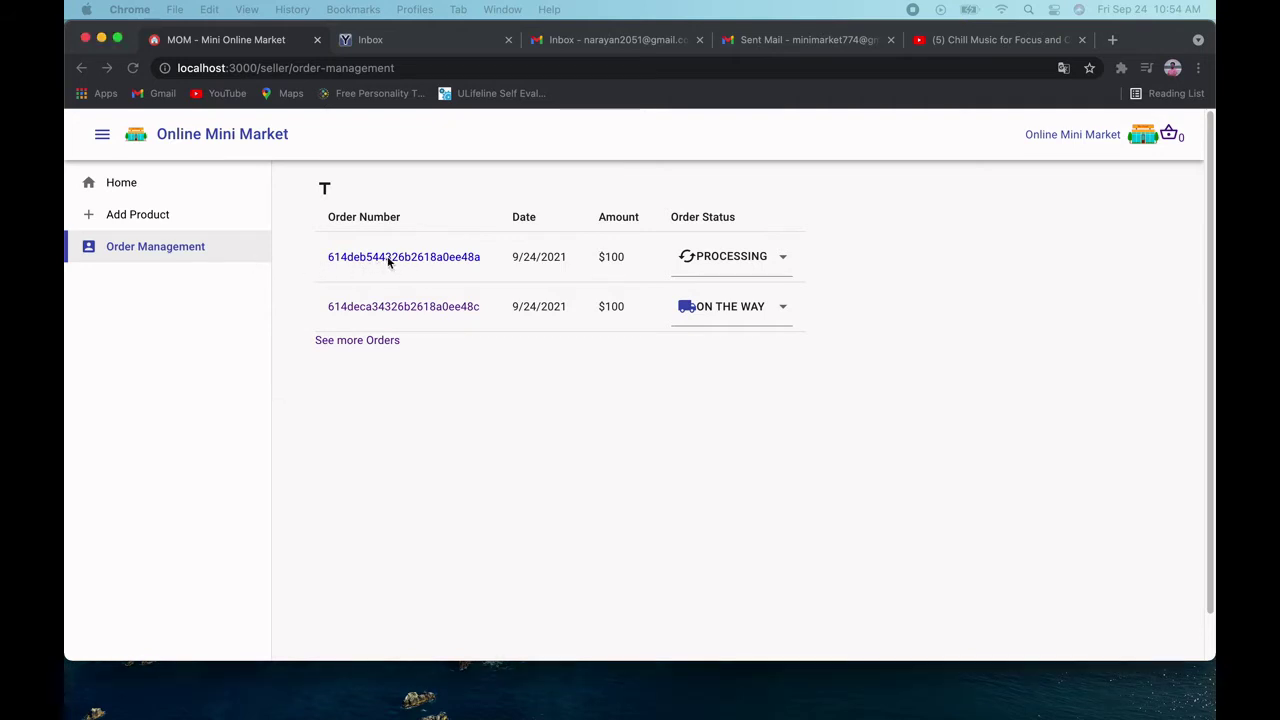
left_click(389, 258)
left_click(432, 259)
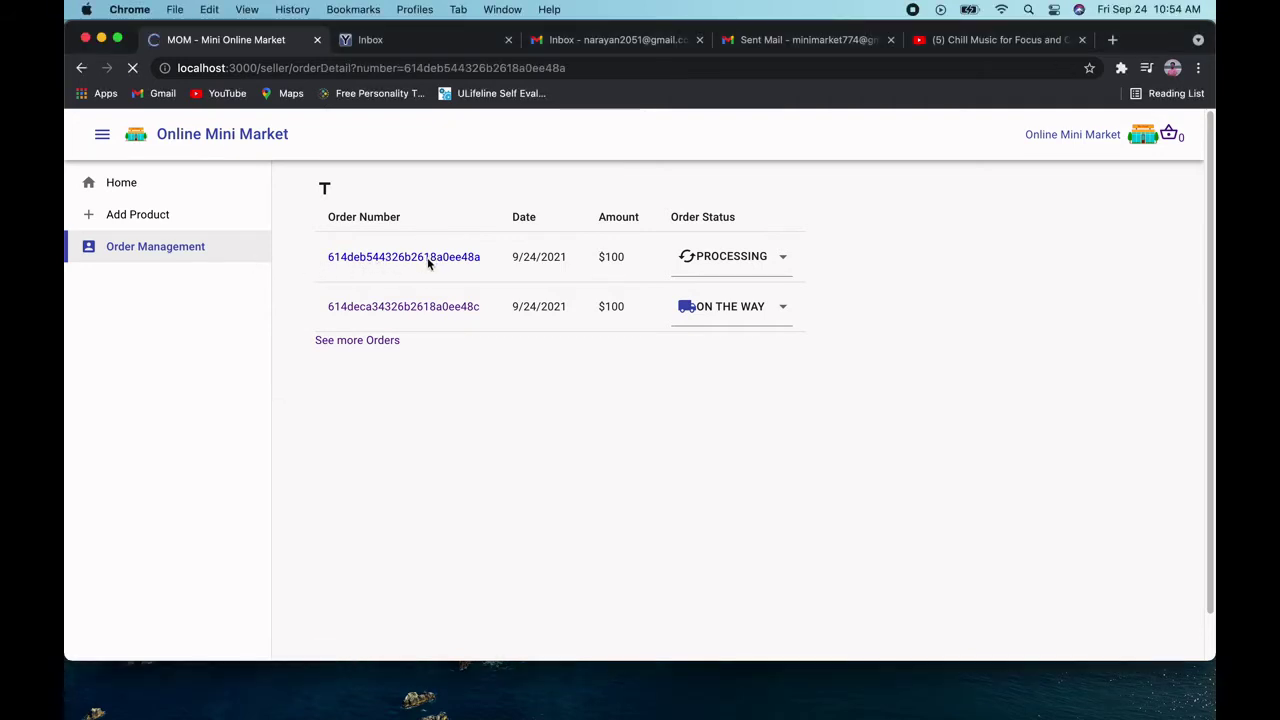
left_click_drag(336, 310, 714, 320)
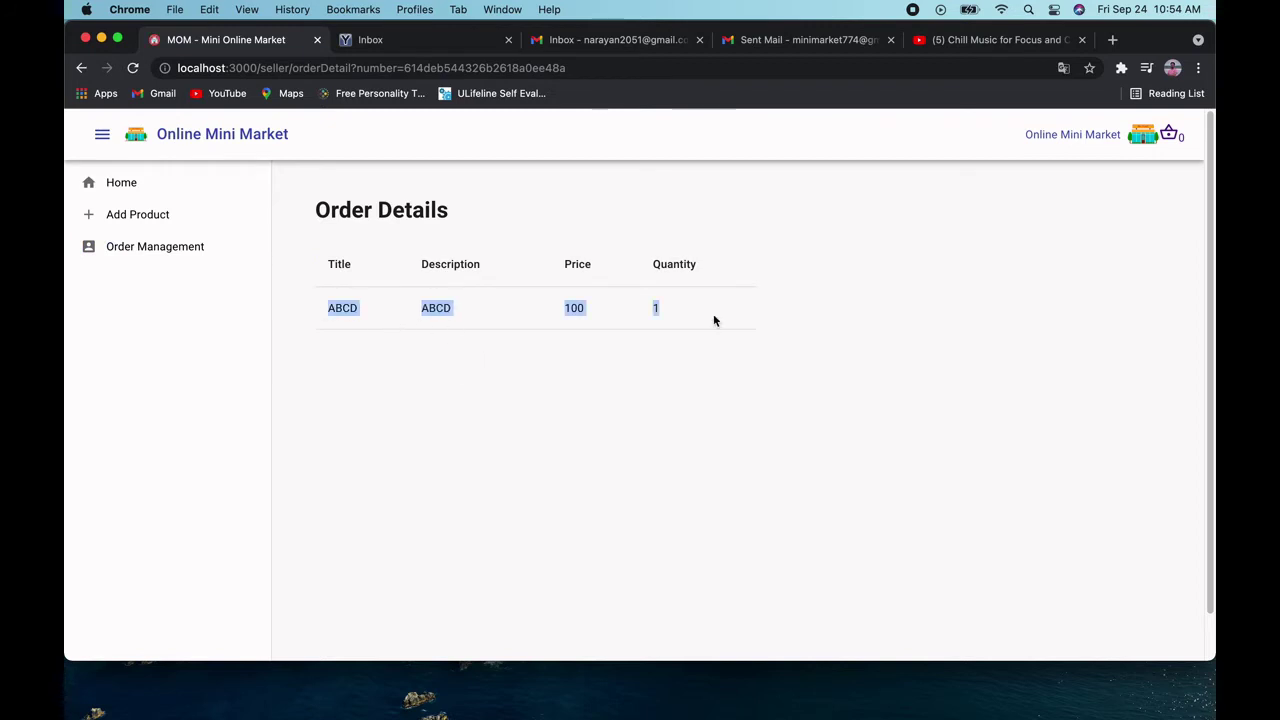
left_click(643, 429)
left_click(163, 261)
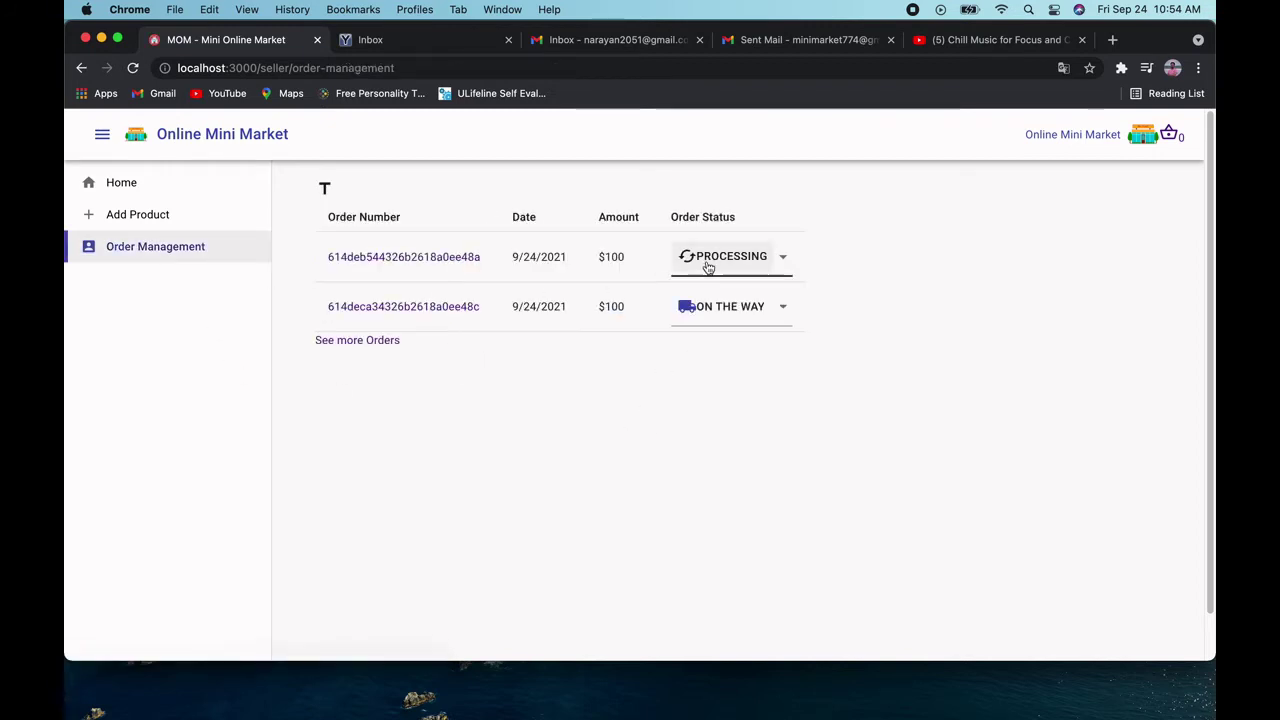
Step: Set the first order's status to Shipped, then reopen its status choices
left_click(784, 263)
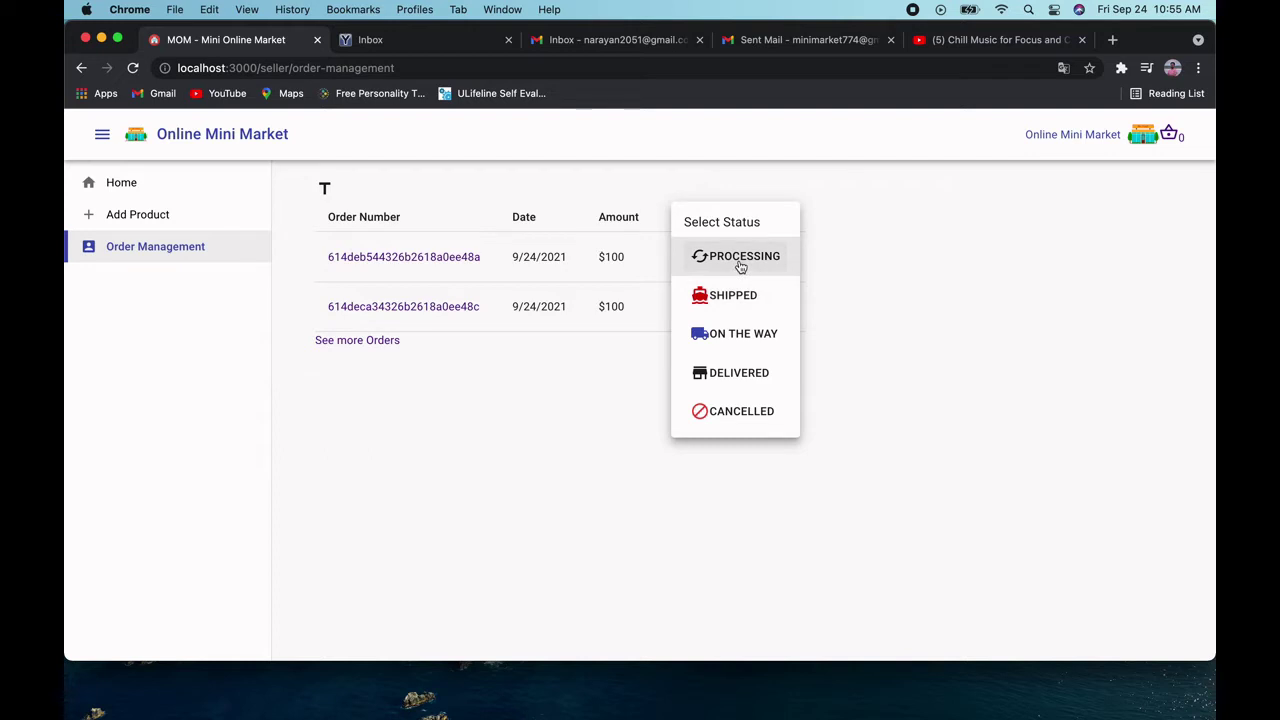
left_click(733, 298)
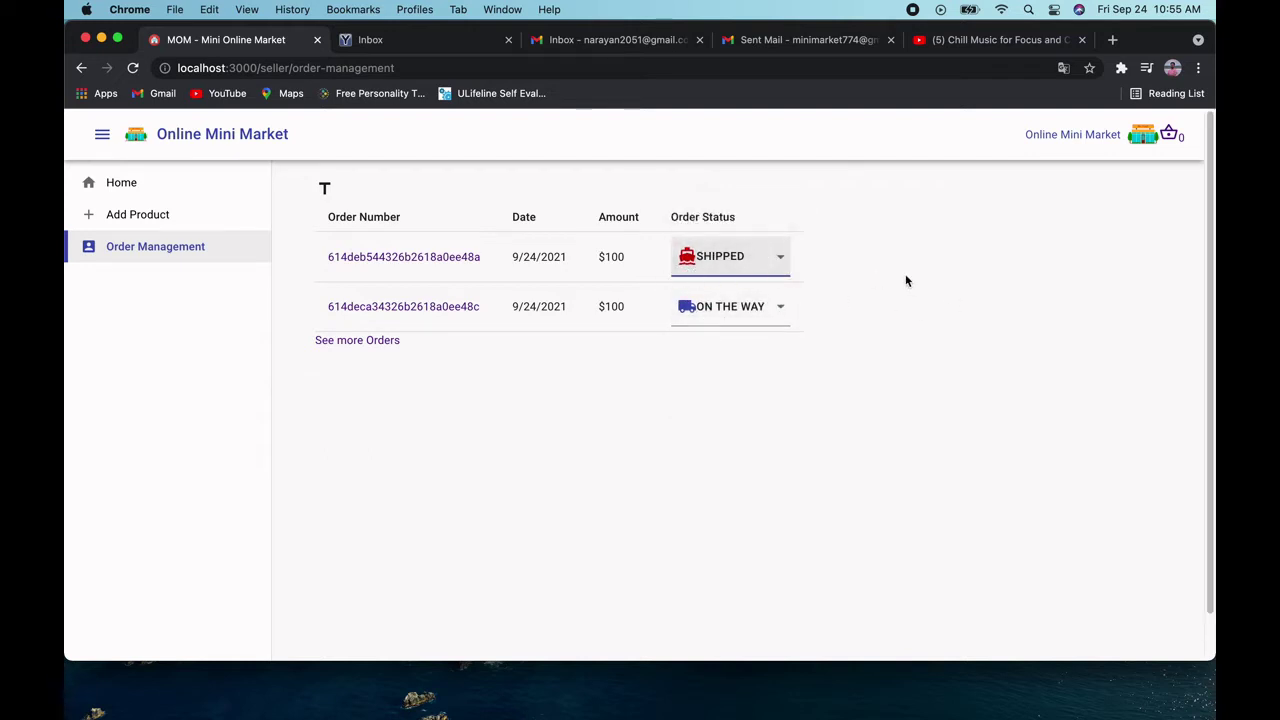
left_click(717, 266)
left_click(150, 218)
left_click(151, 249)
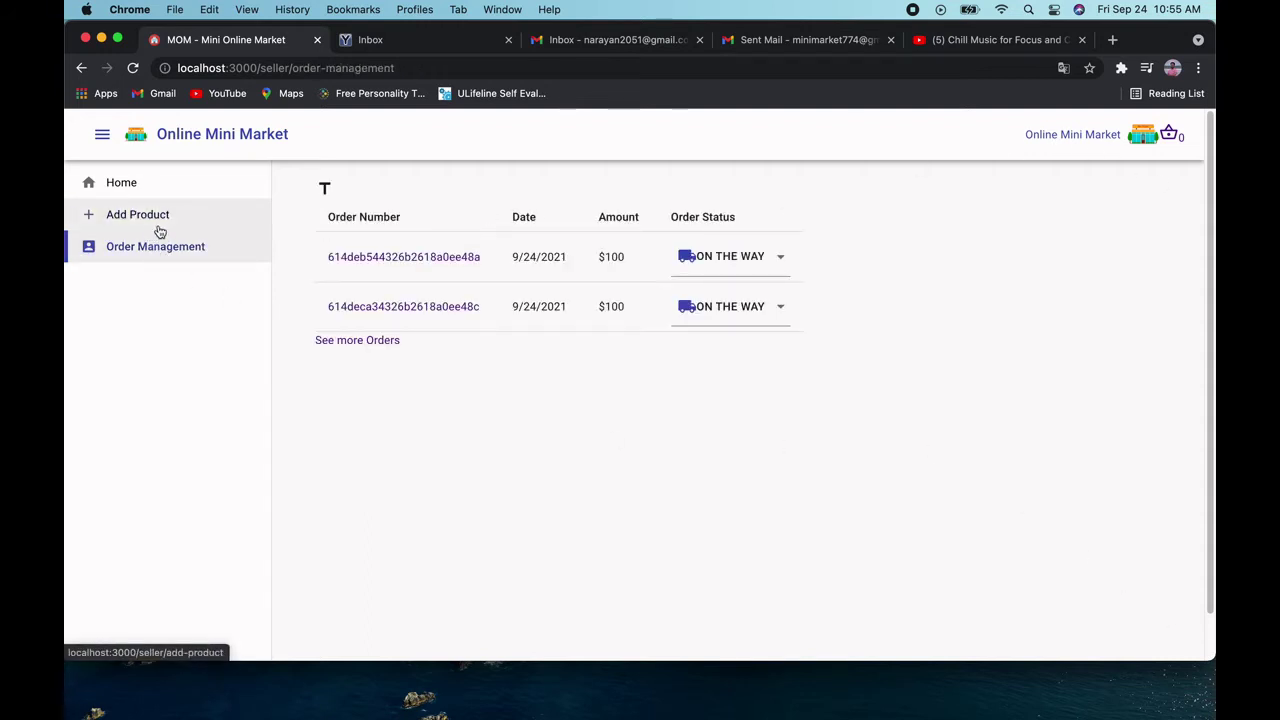
left_click(123, 185)
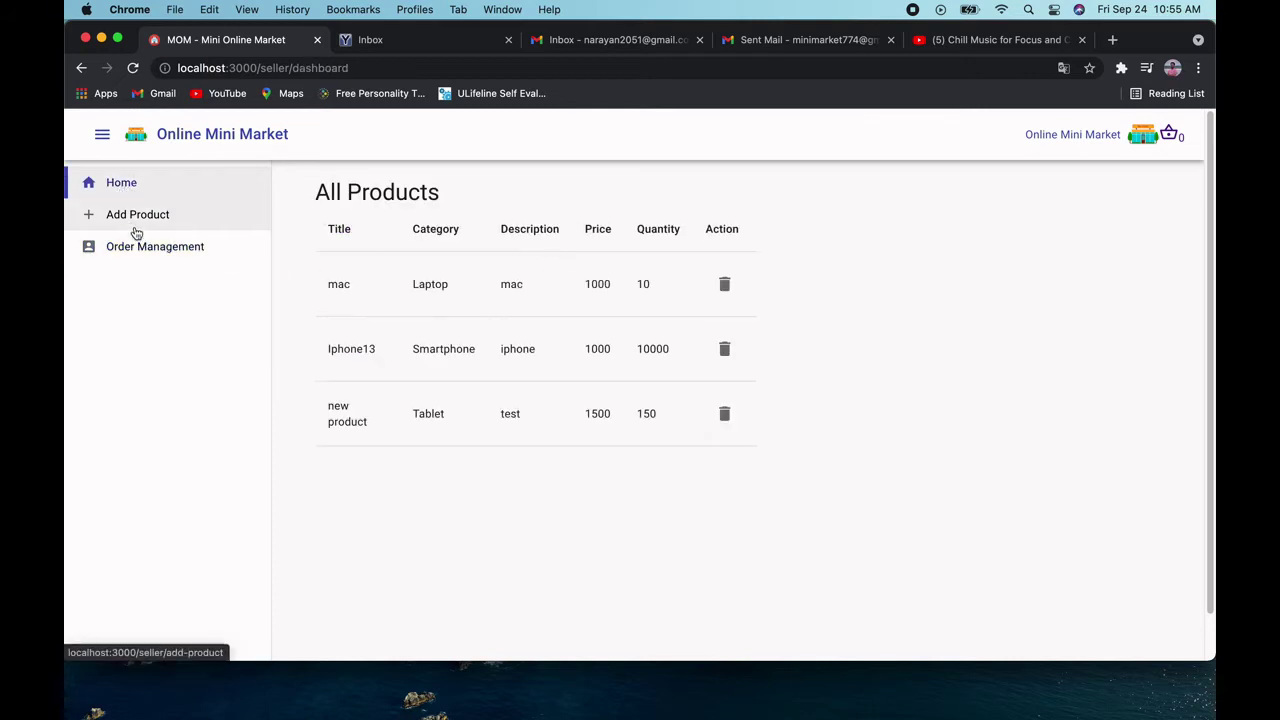
left_click_drag(316, 195, 421, 206)
left_click(628, 210)
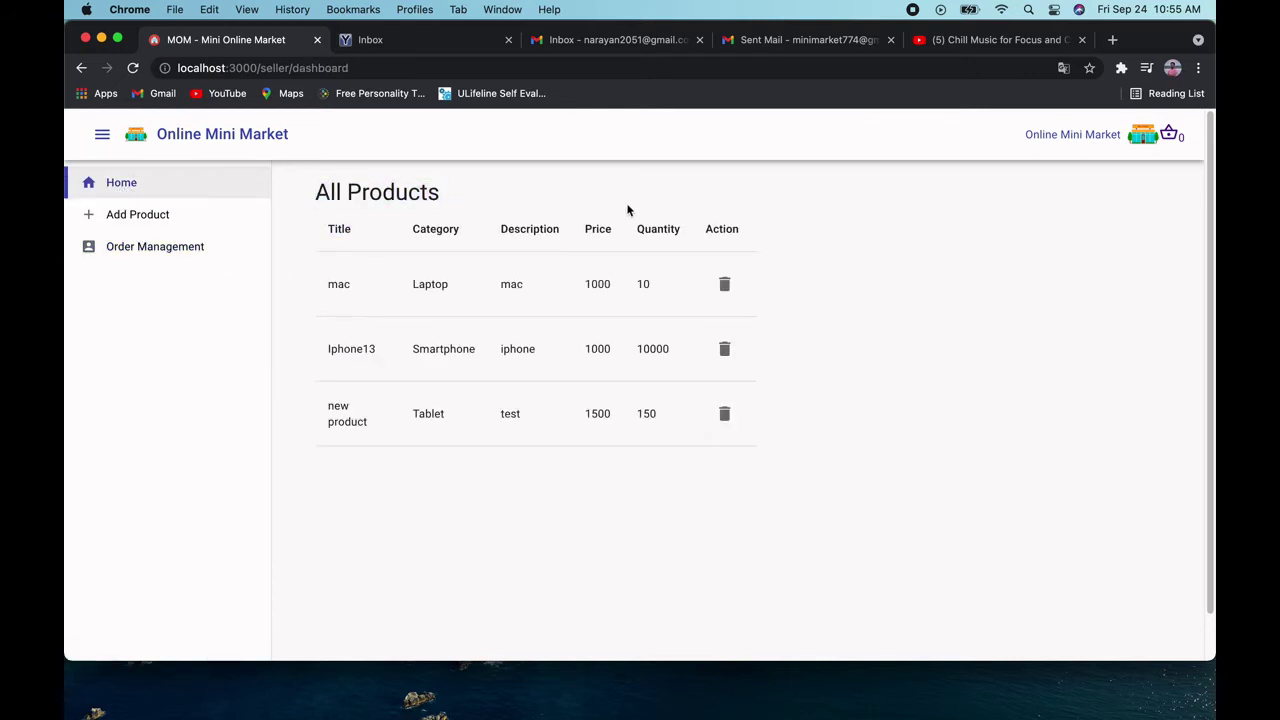
left_click(1058, 147)
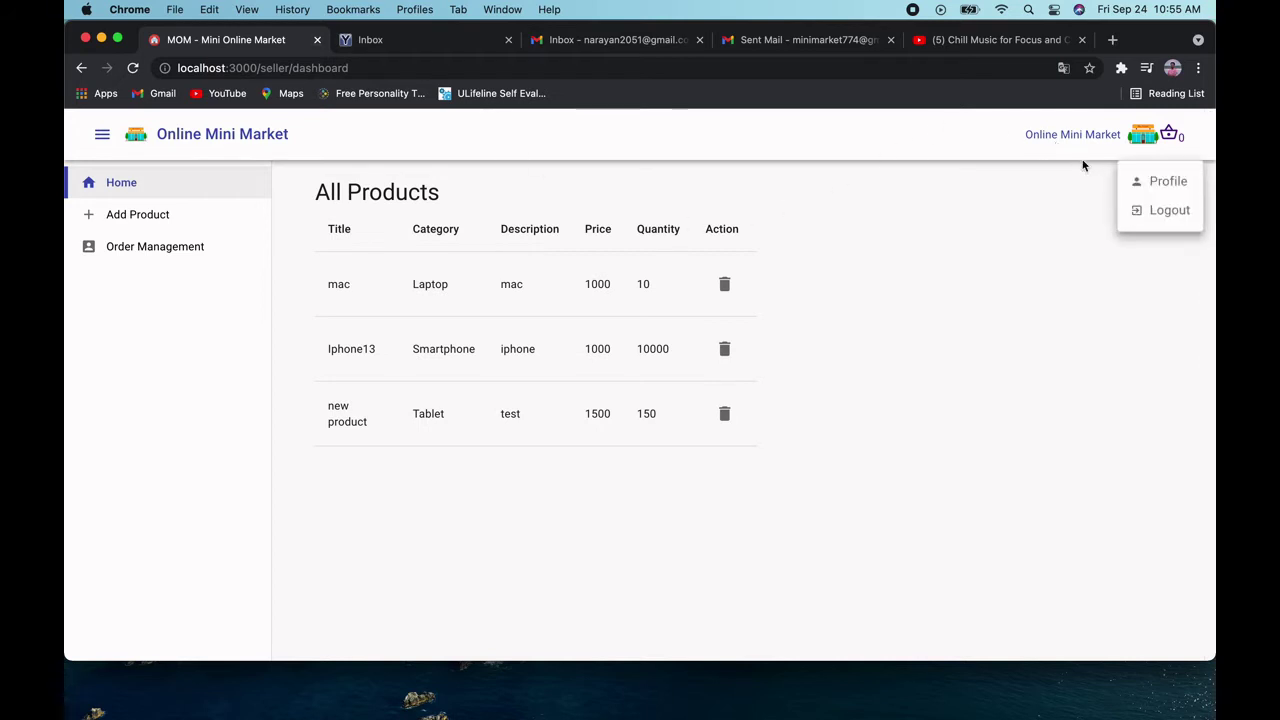
left_click(1168, 211)
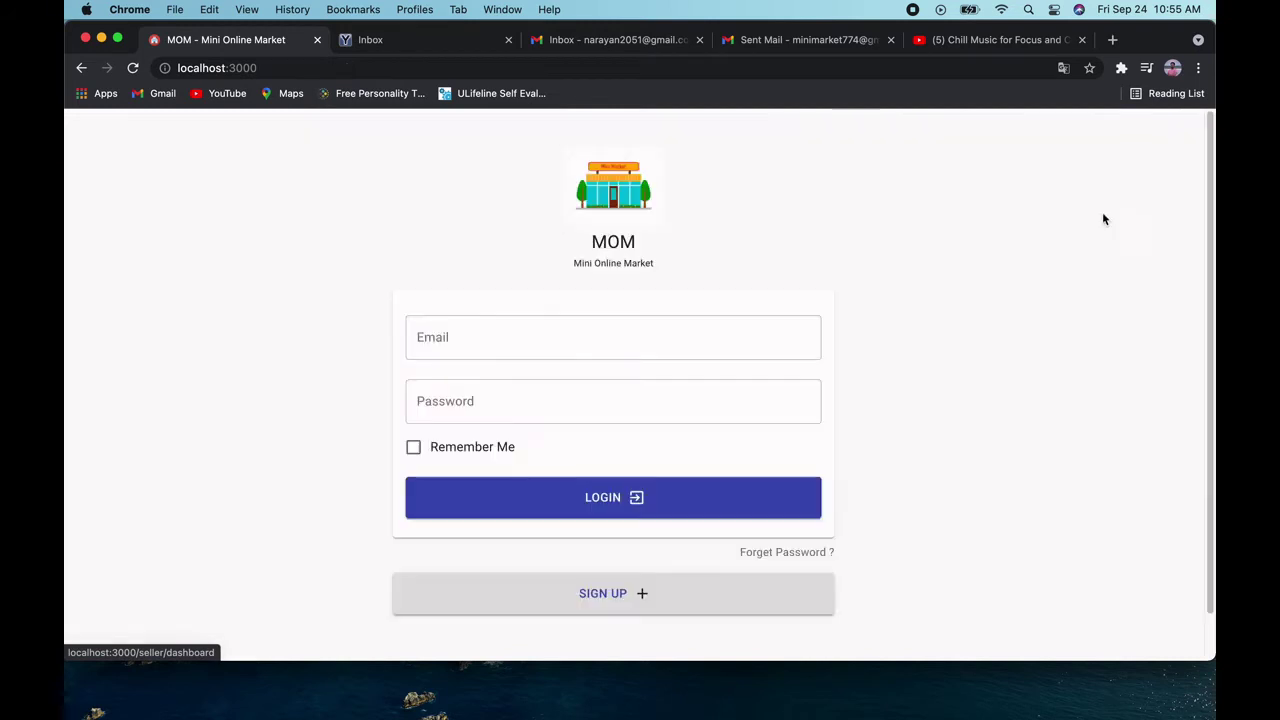
left_click(575, 339)
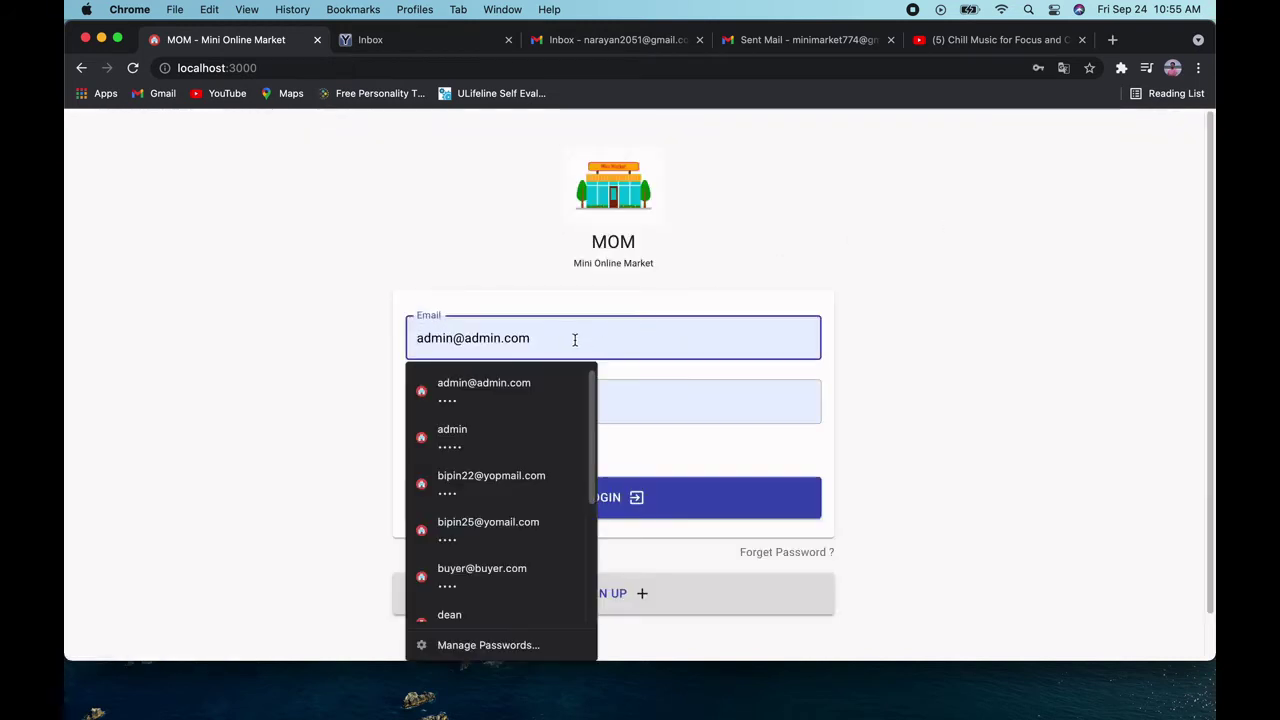
key("super+a")
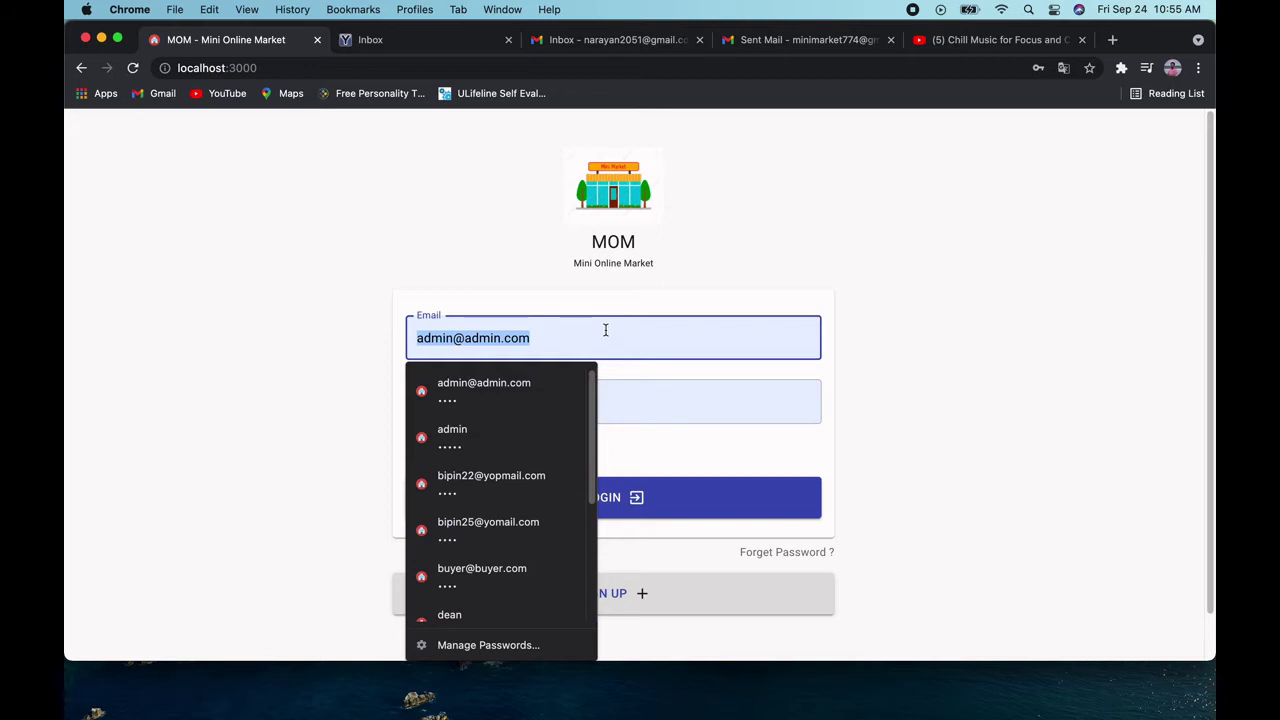
left_click(714, 637)
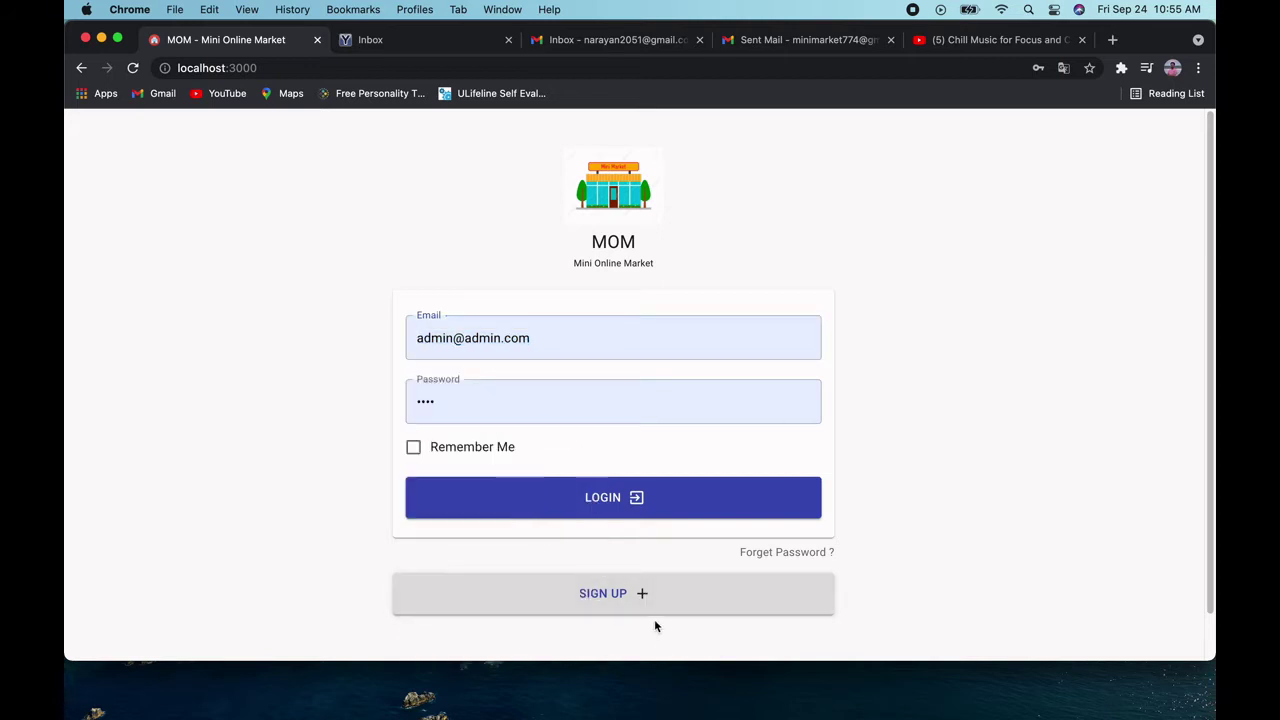
left_click(600, 593)
Step: Enter first and last name 'buyer buyer' and the buyer's email in the sign-up form
left_click(603, 600)
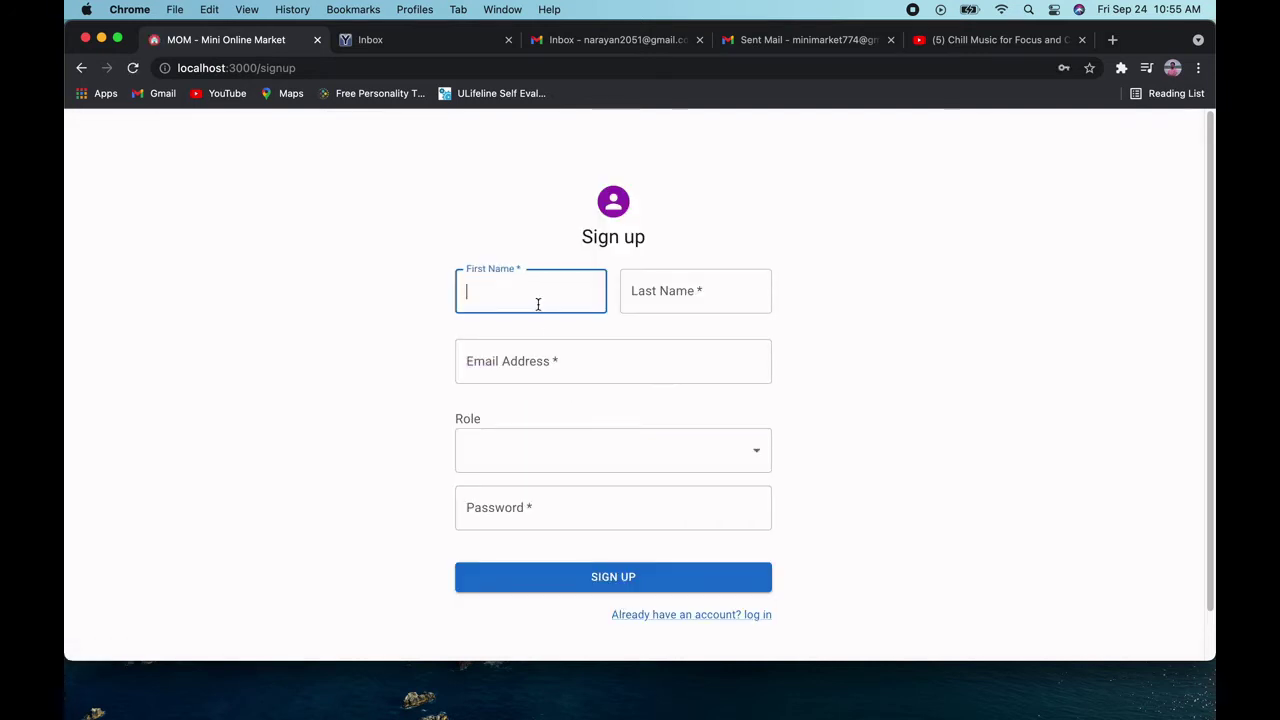
type("buyer")
key("Tab")
type("bu")
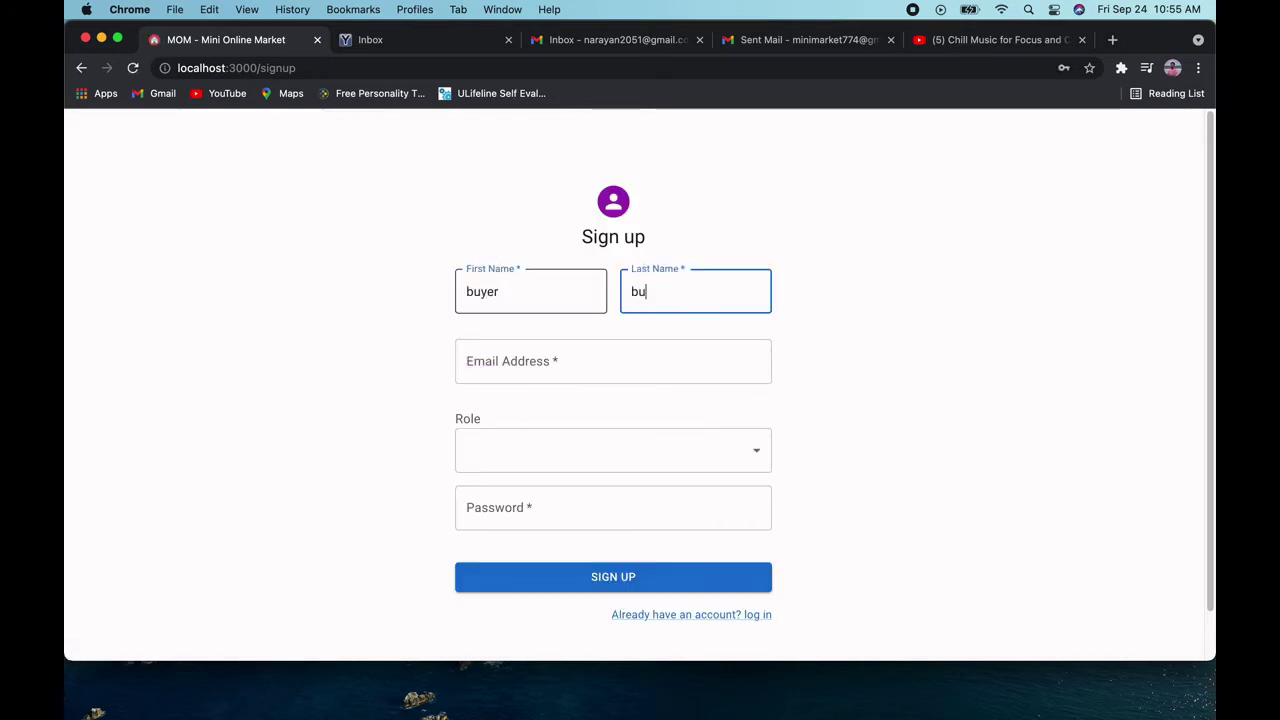
type("yer")
key("Tab")
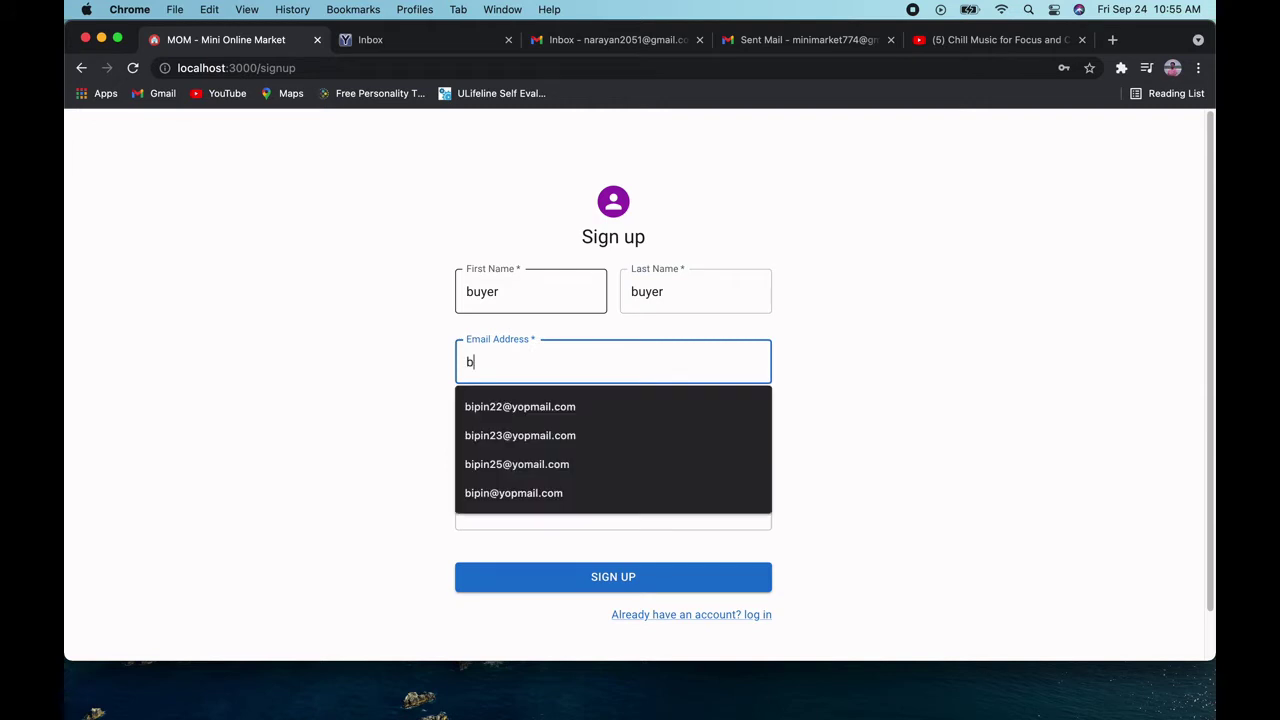
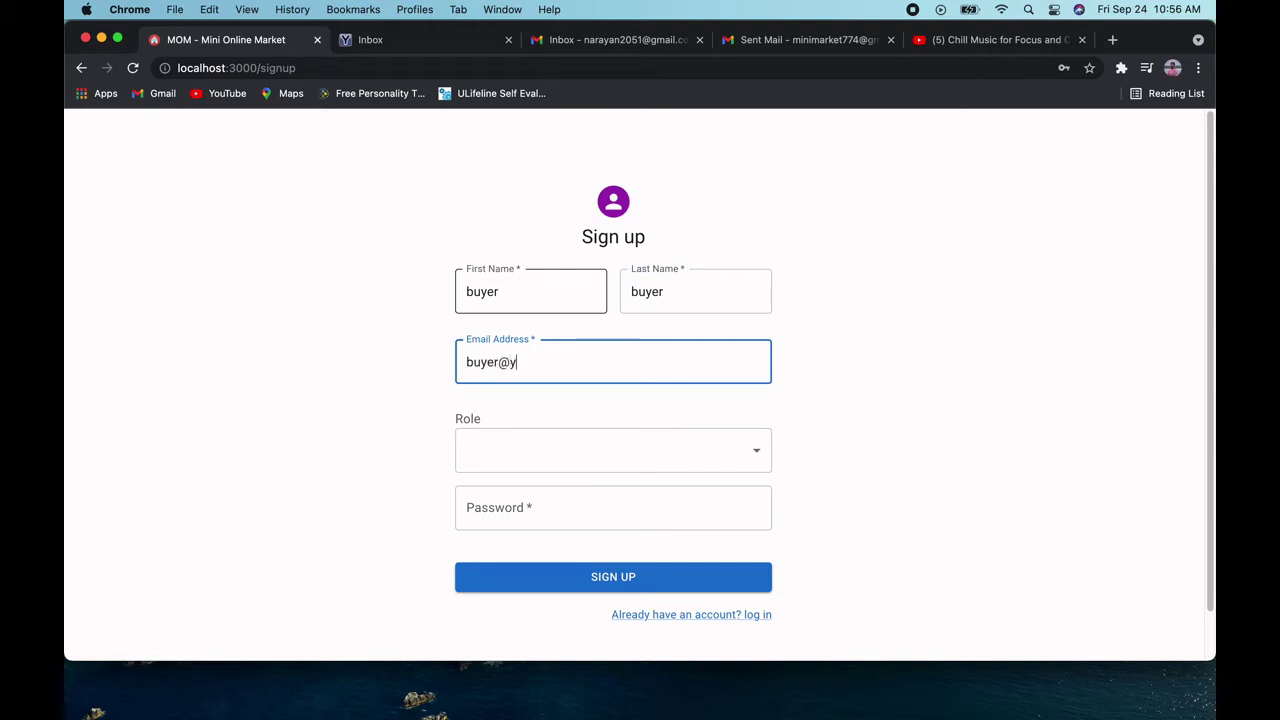
Step: Choose the User role, enter a password, and submit the registration
key("Tab")
left_click(557, 457)
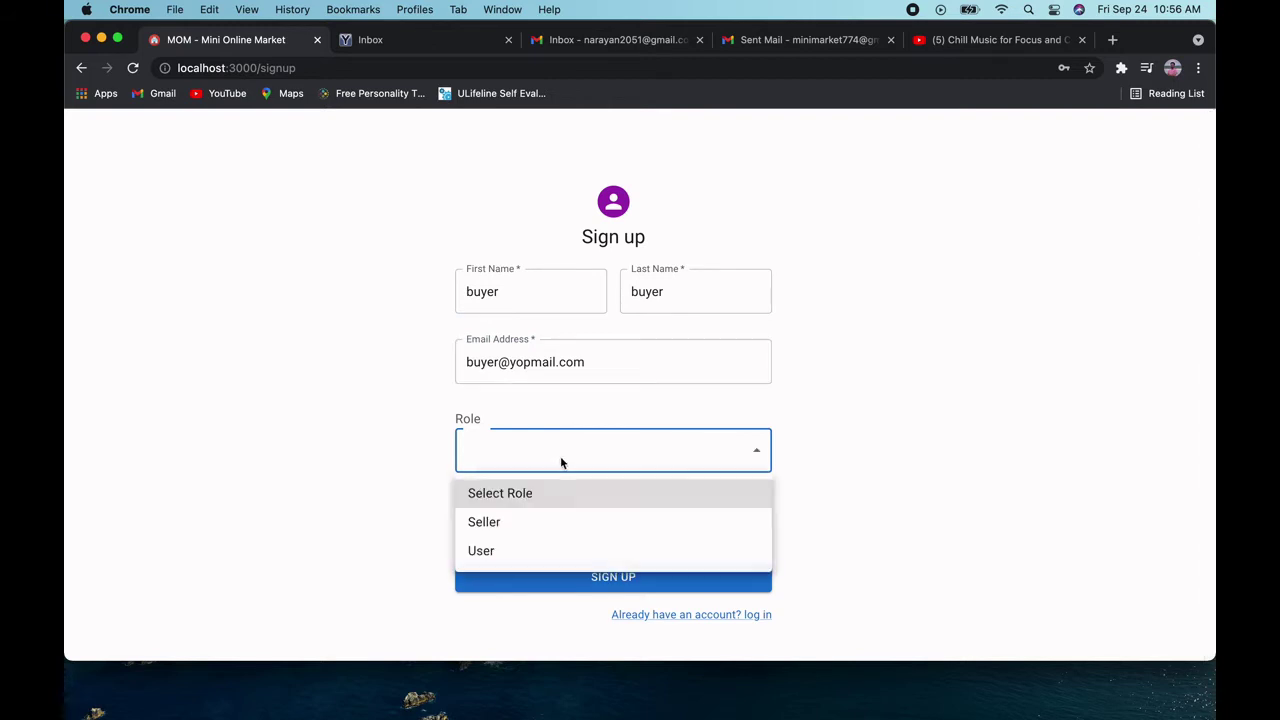
left_click(505, 551)
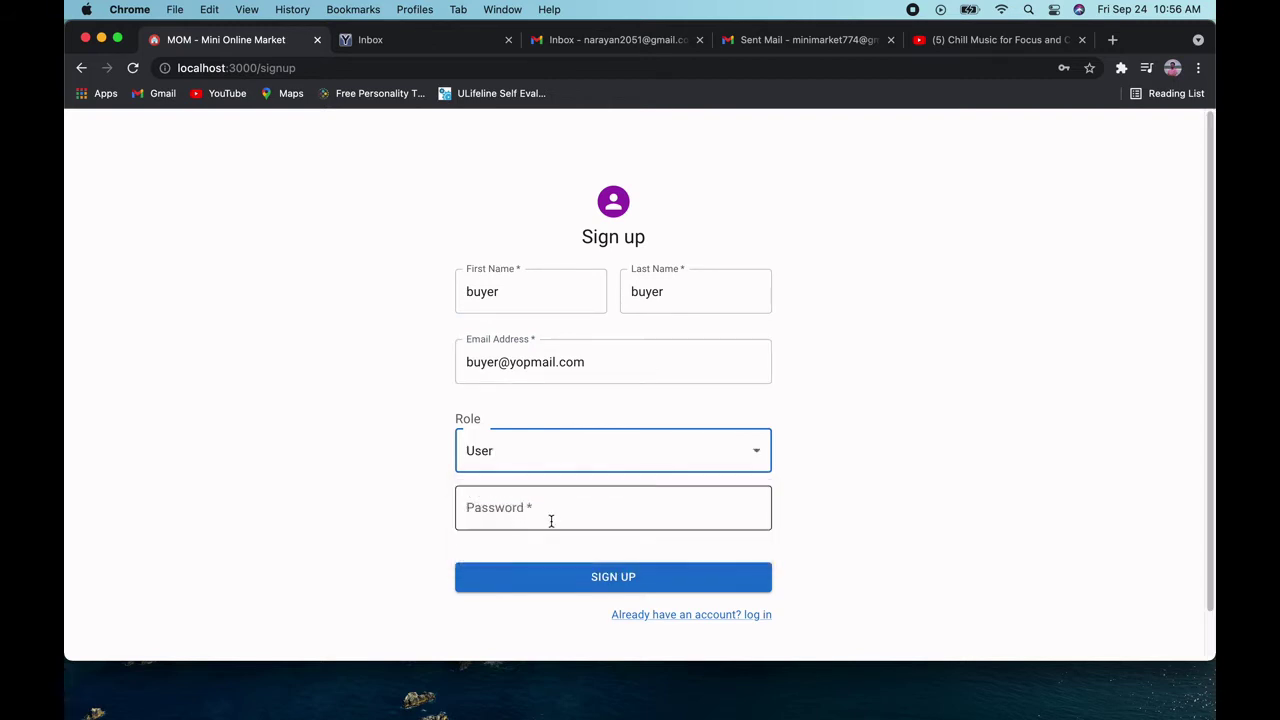
left_click(555, 516)
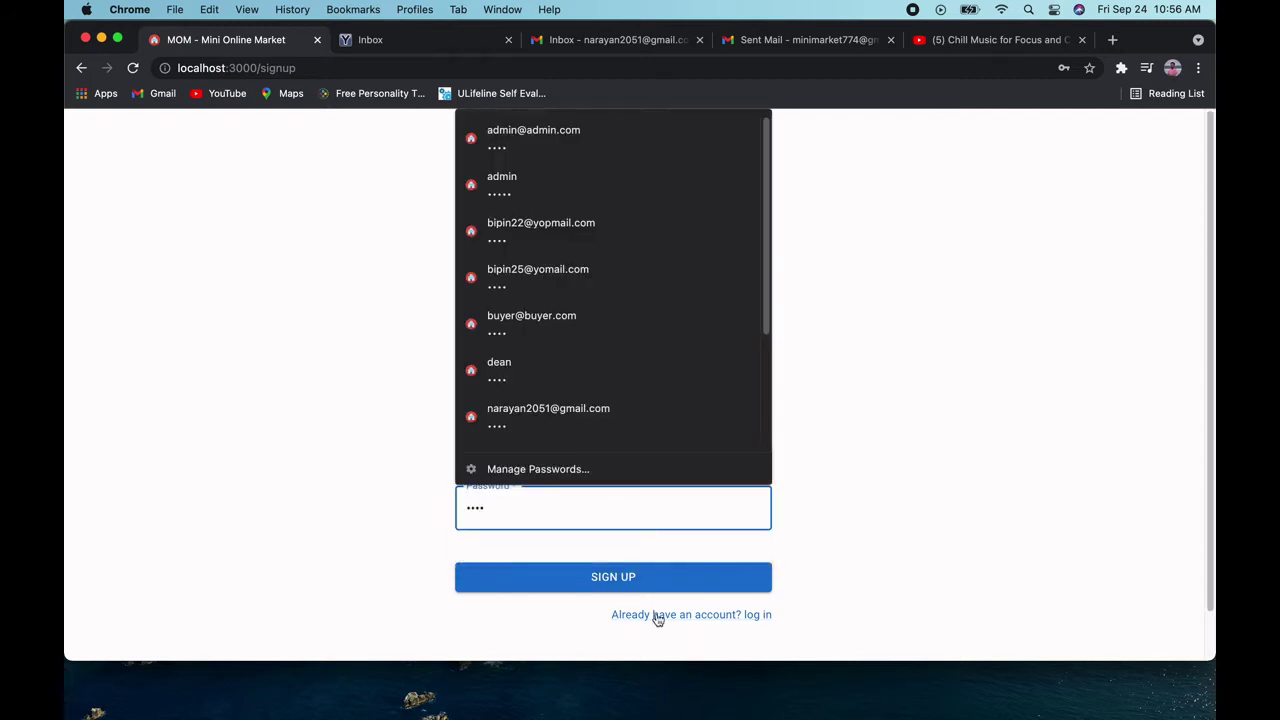
left_click(625, 577)
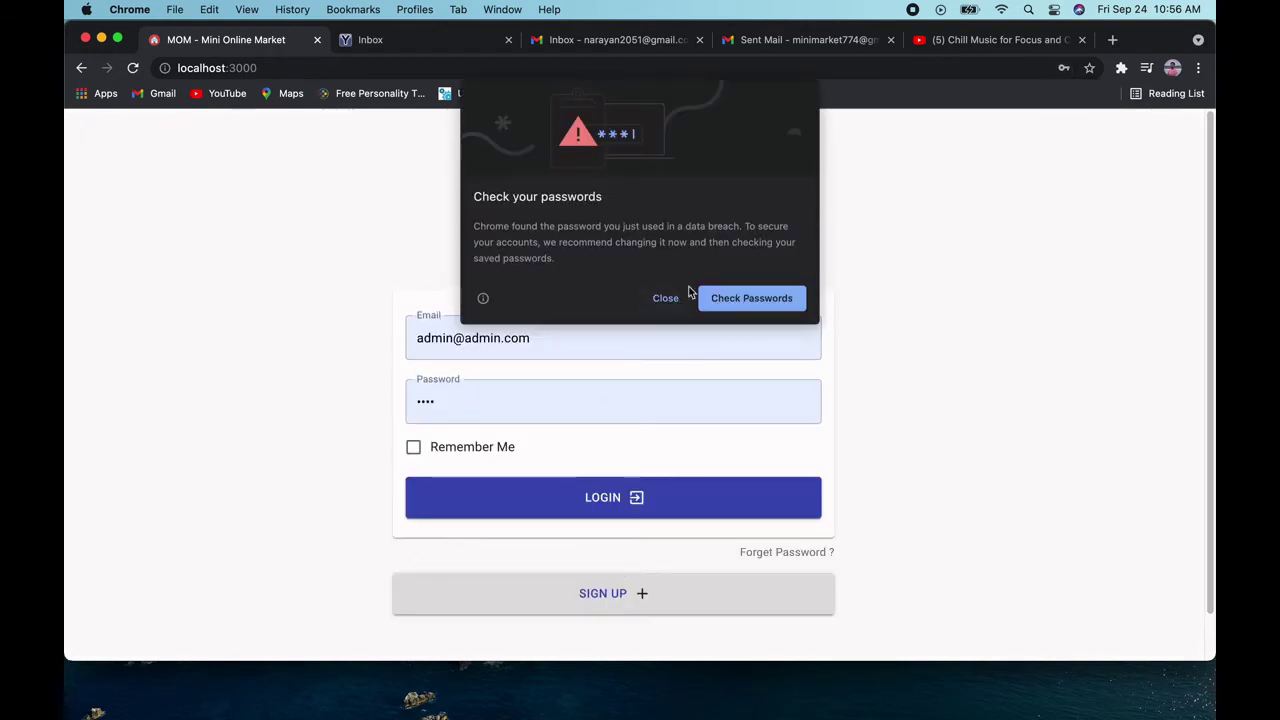
Step: Replace the login email with the buyer's address and switch to the YOPmail inbox
left_click(665, 298)
left_click(420, 340)
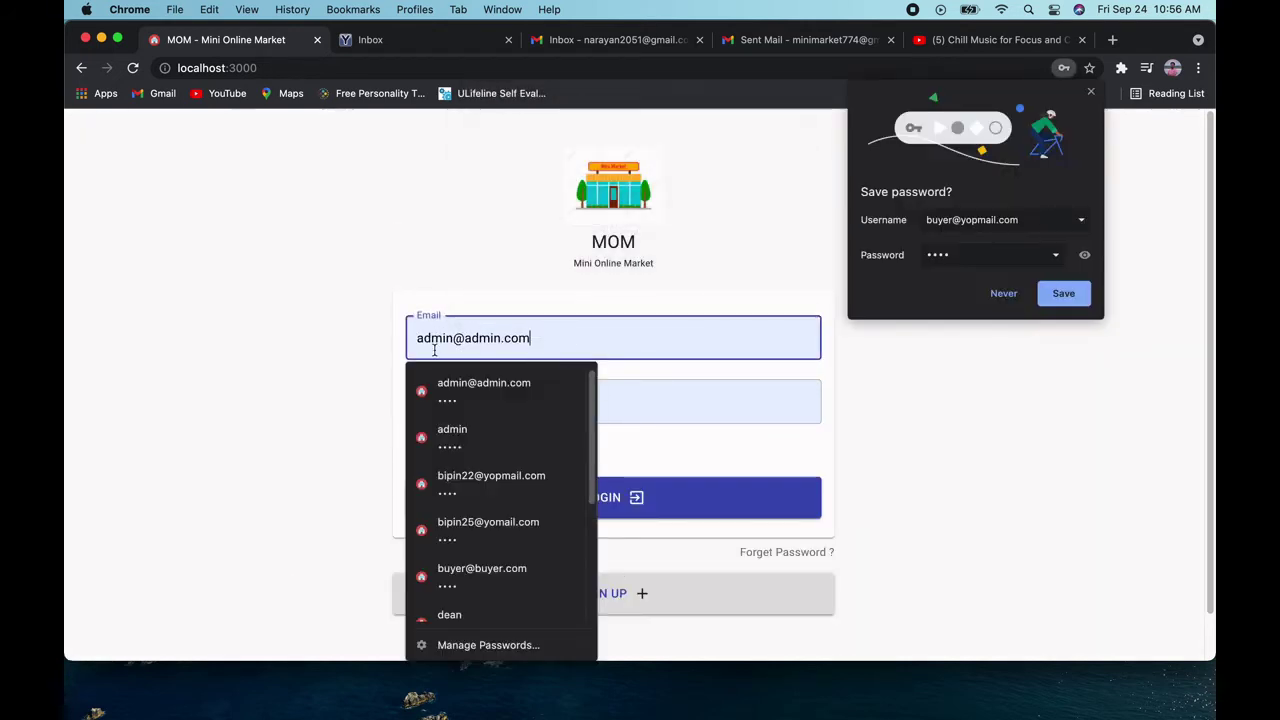
triple_click(420, 340)
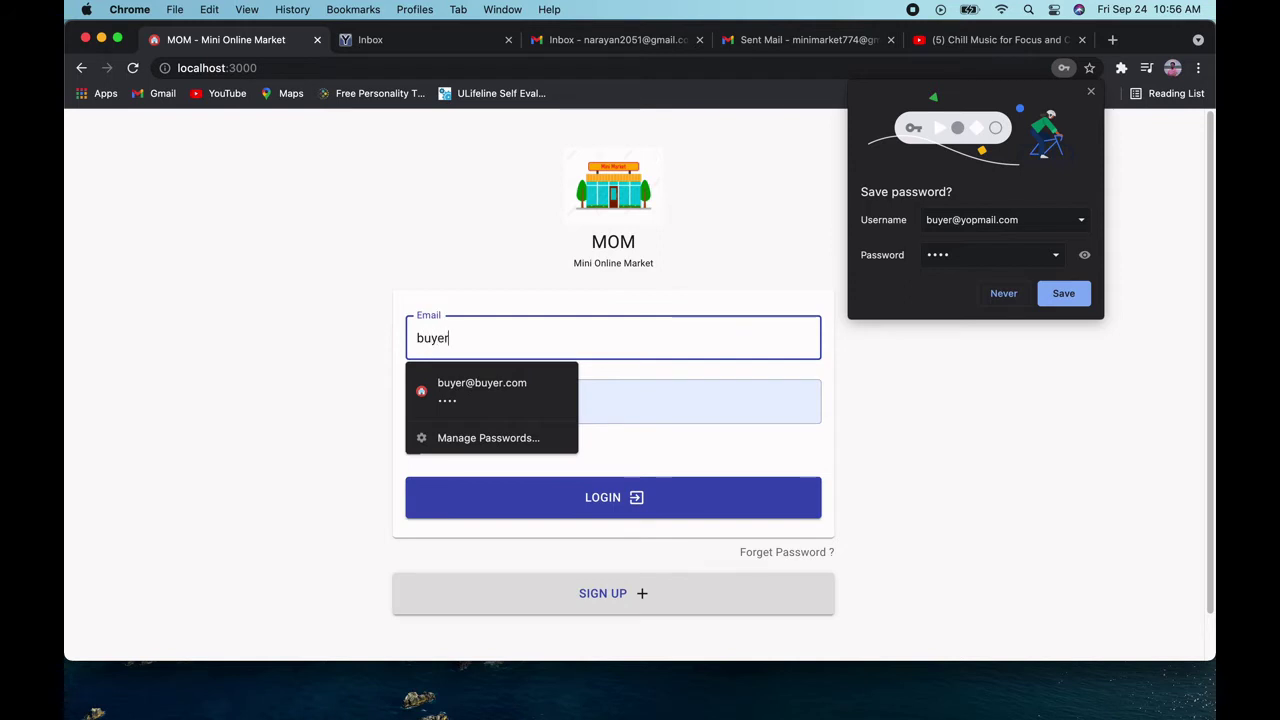
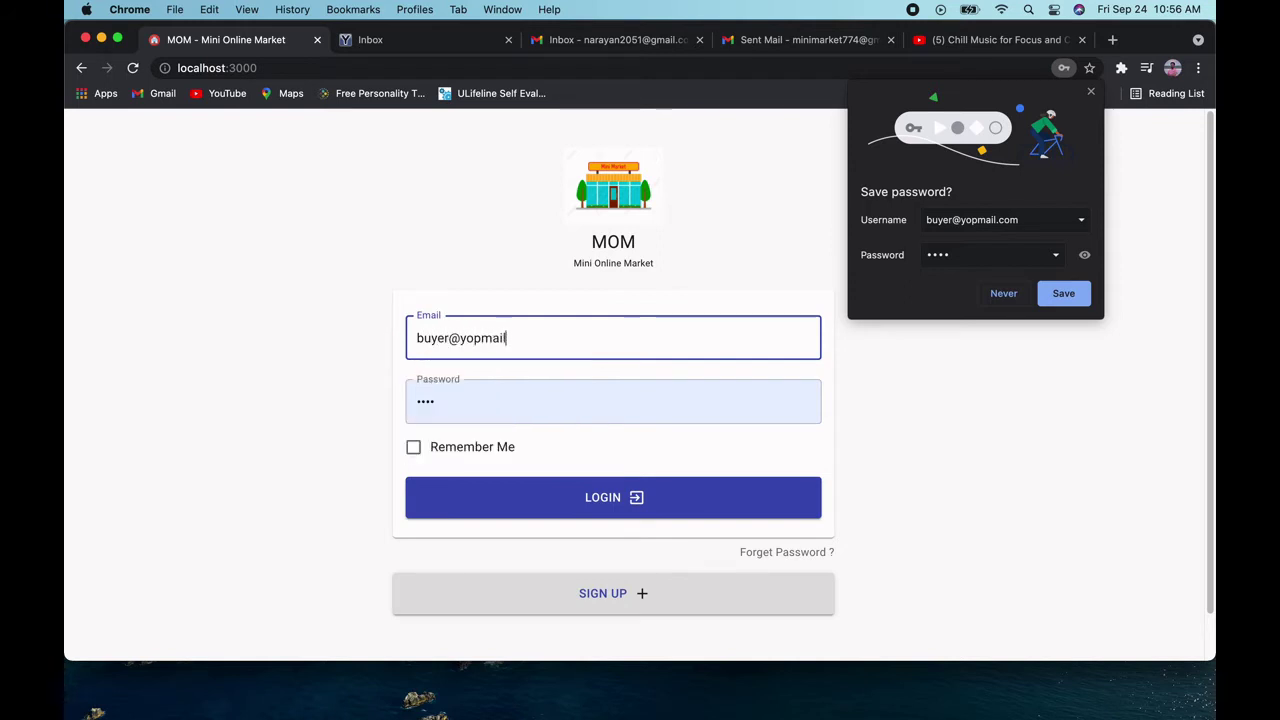
left_click(396, 44)
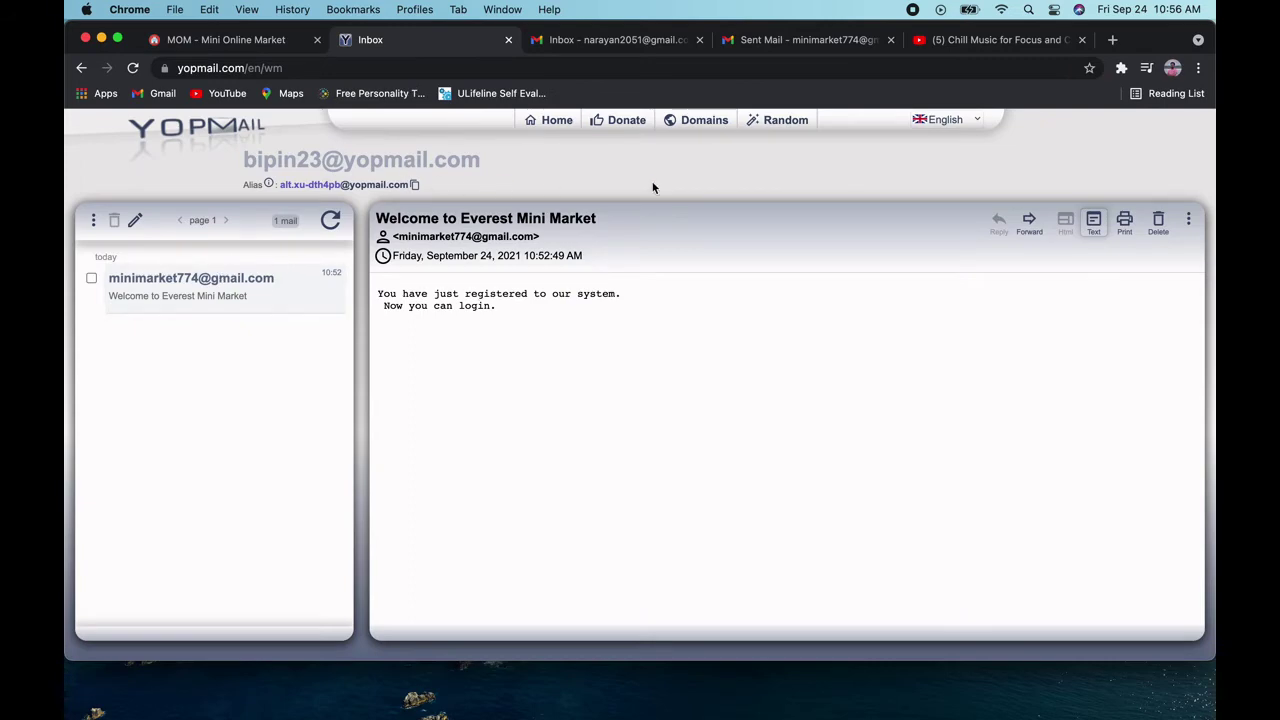
Step: Open the 'buyer' YOPmail inbox and read the 'Welcome to Everest Mini Market' registration email
left_click(560, 122)
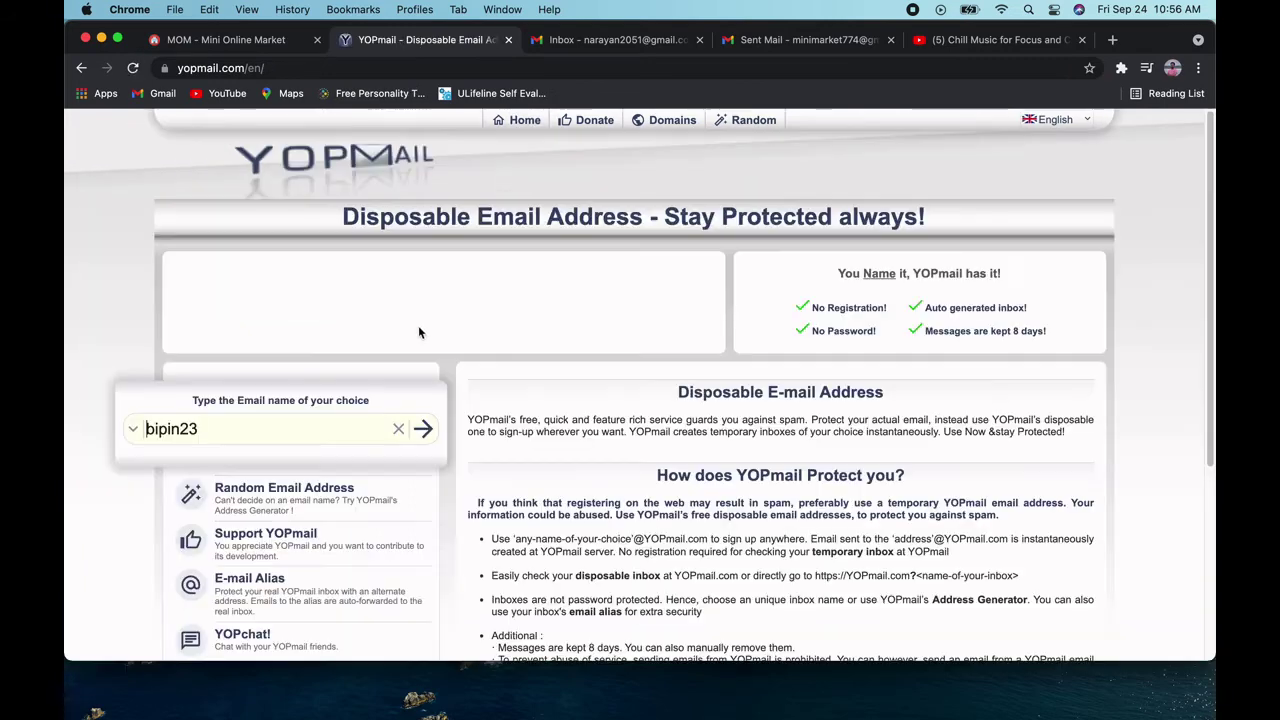
left_click_drag(341, 418, 105, 430)
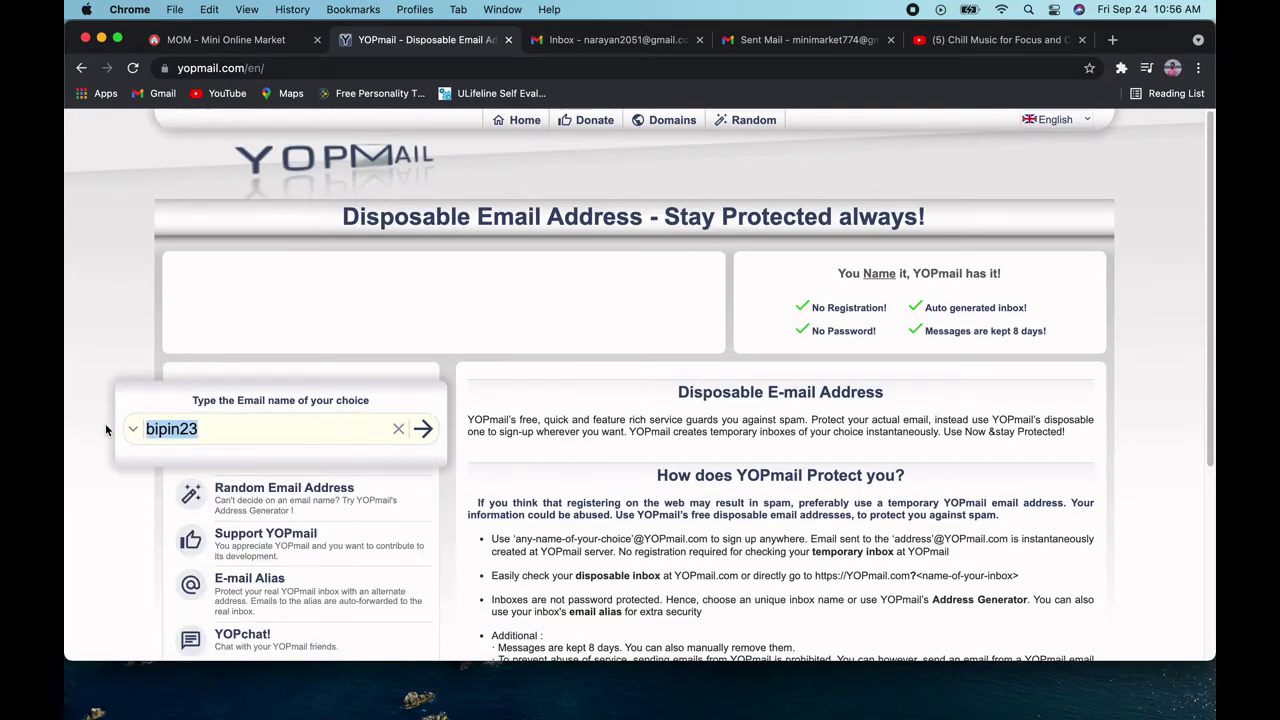
type("buyer")
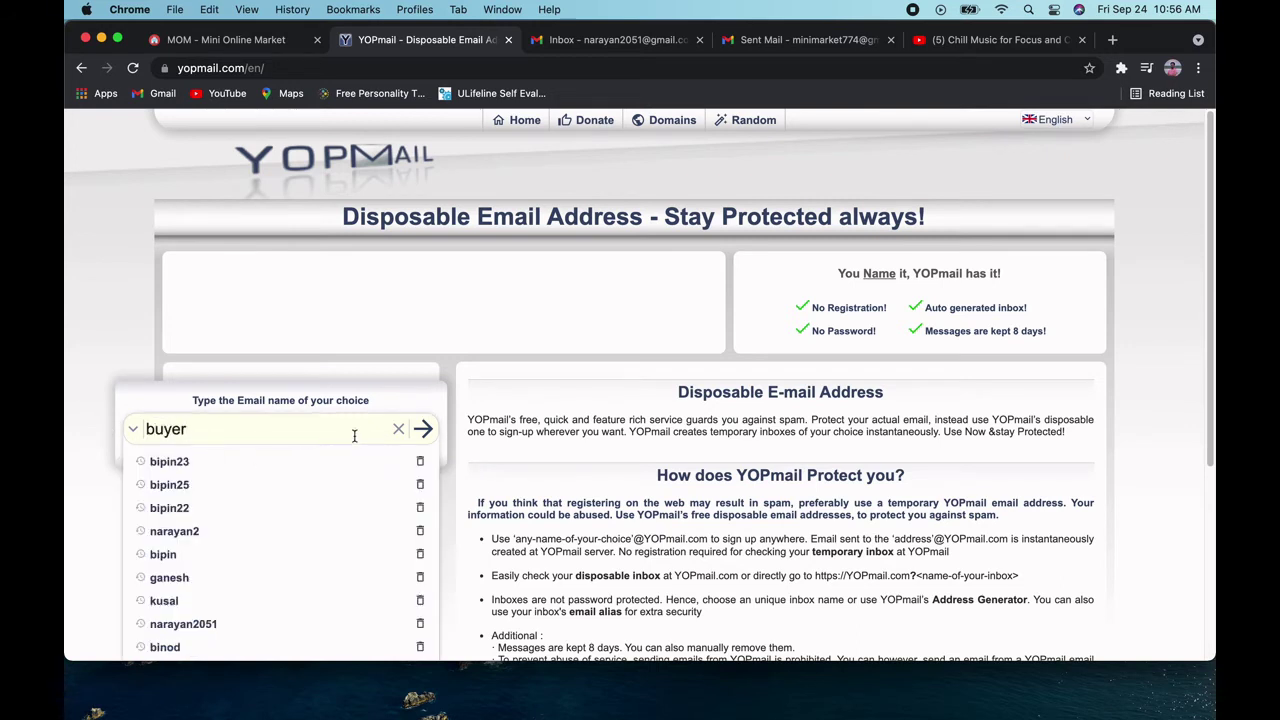
left_click(423, 429)
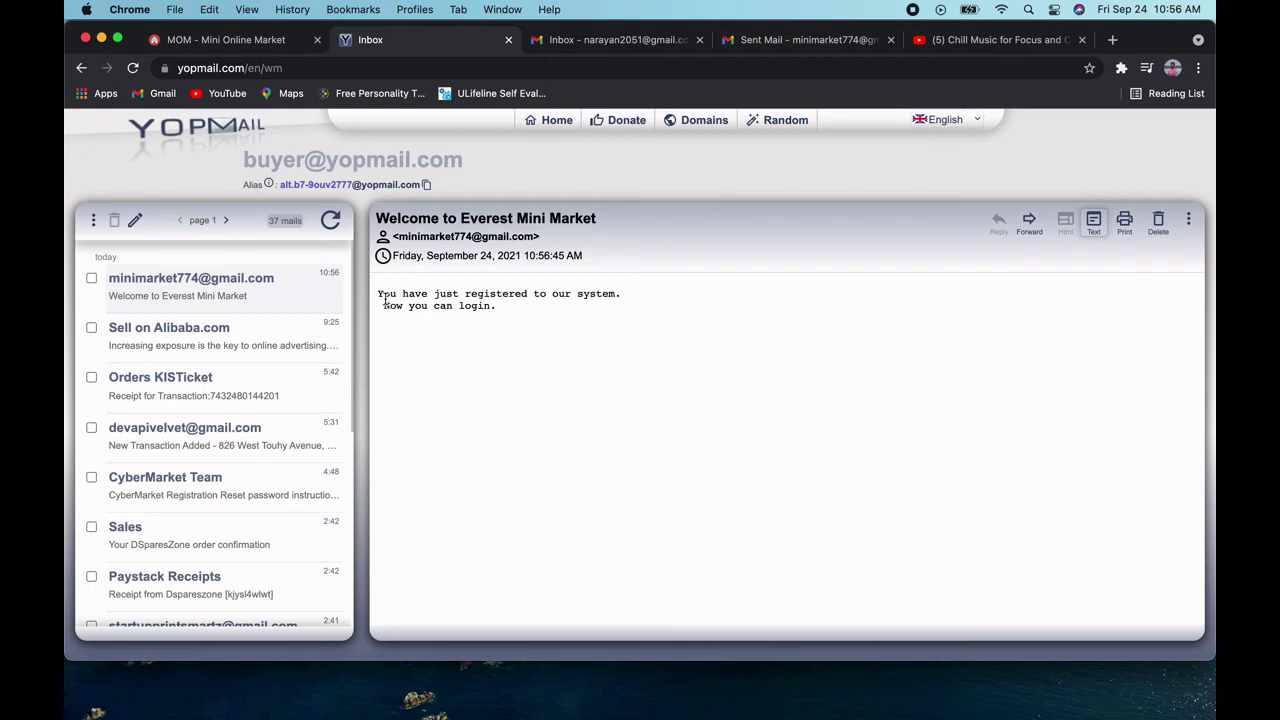
left_click_drag(381, 293, 583, 314)
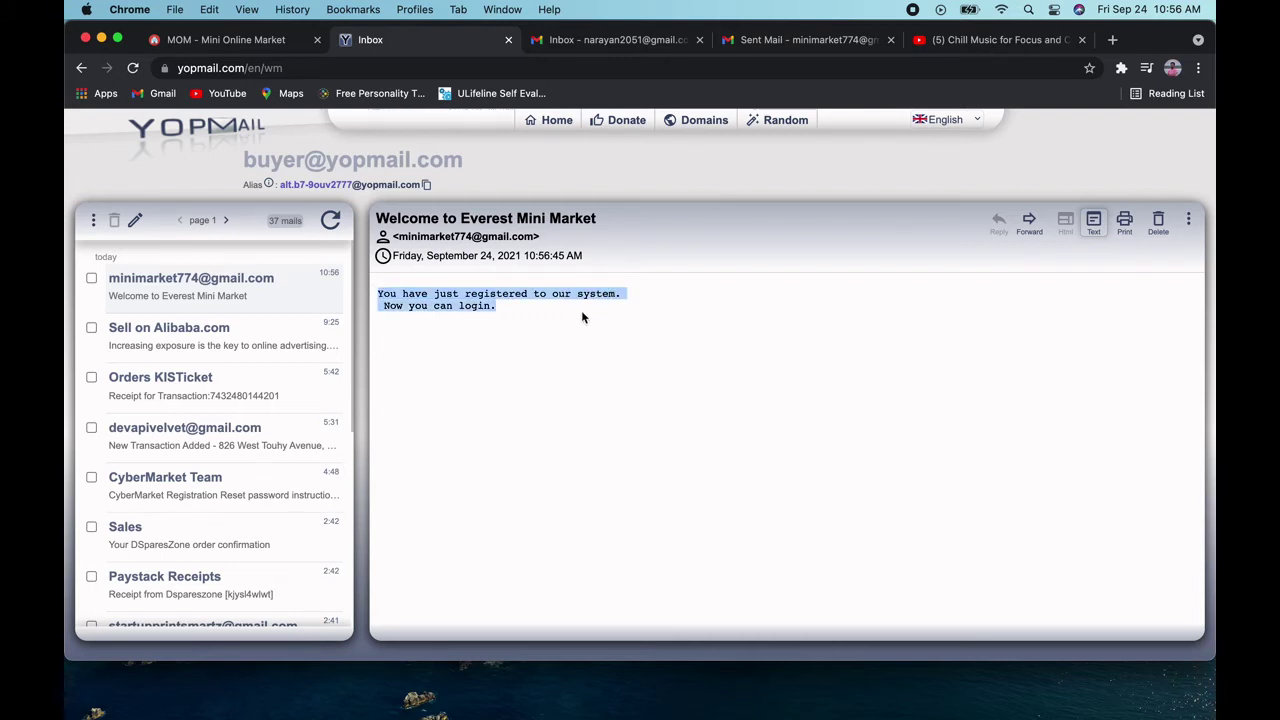
left_click(558, 338)
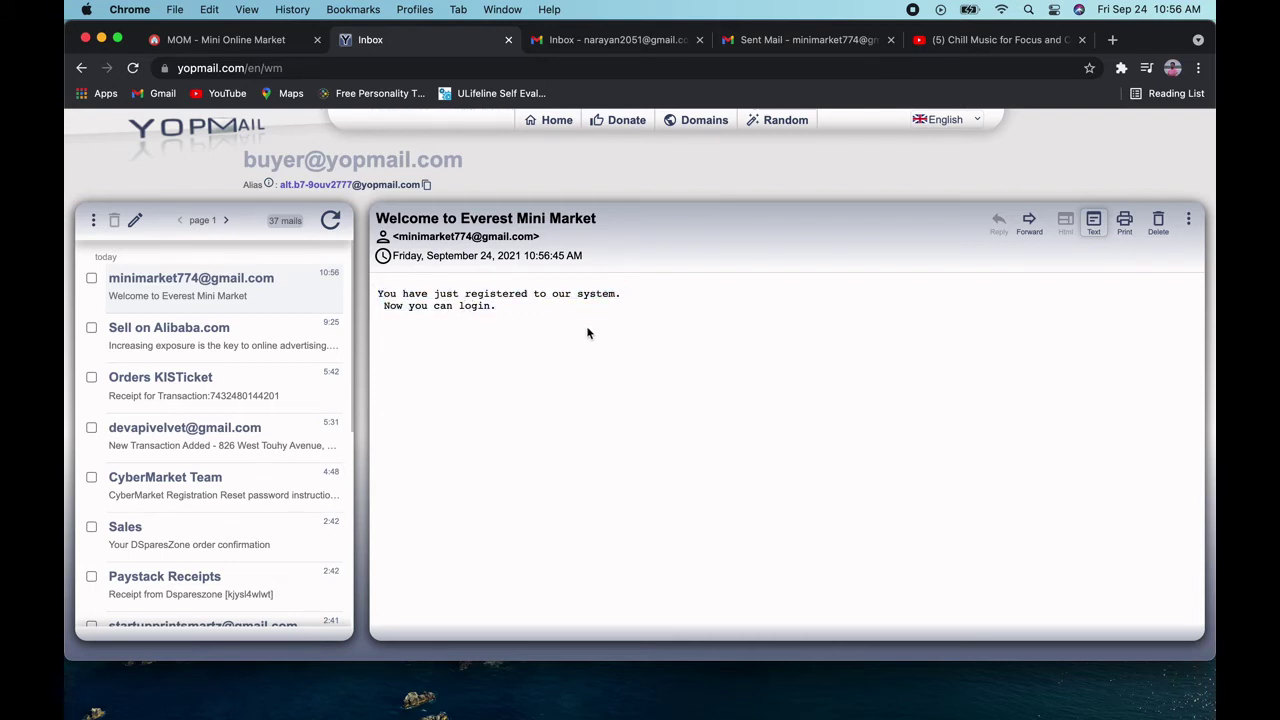
Step: Log in to MOM as the buyer, dismissing the password breach warning and saving the login
left_click(212, 40)
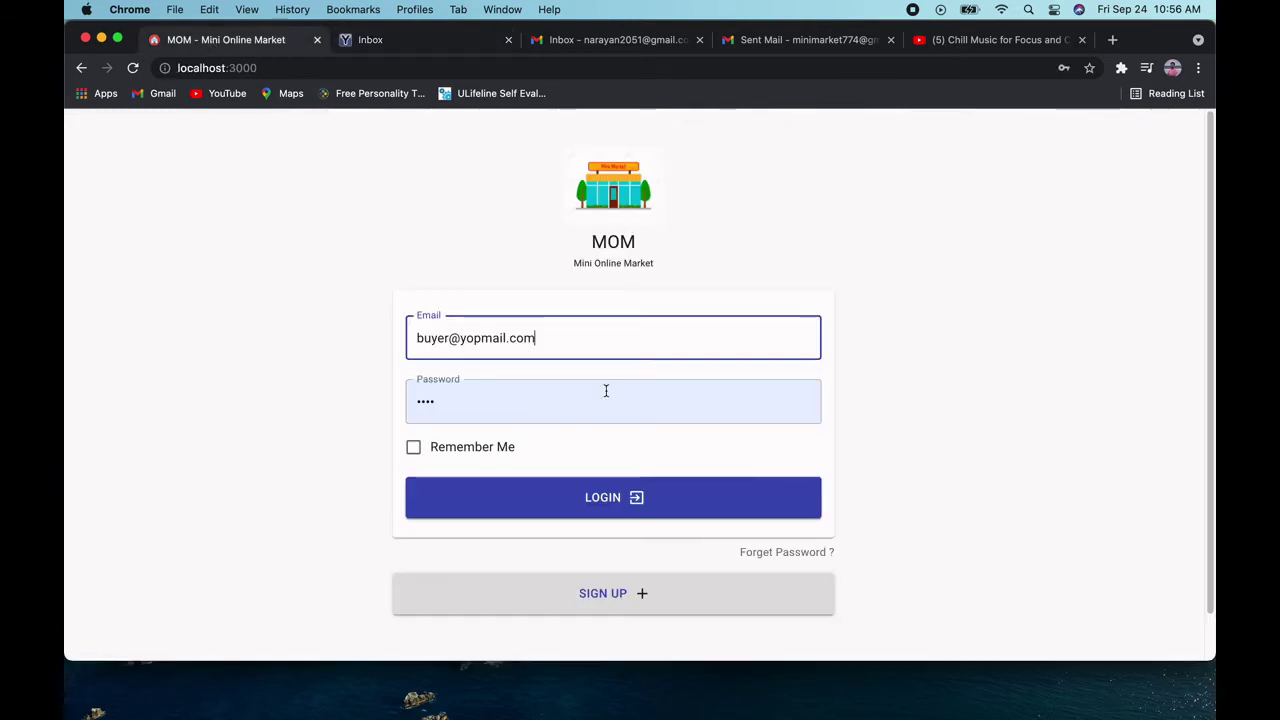
left_click(609, 500)
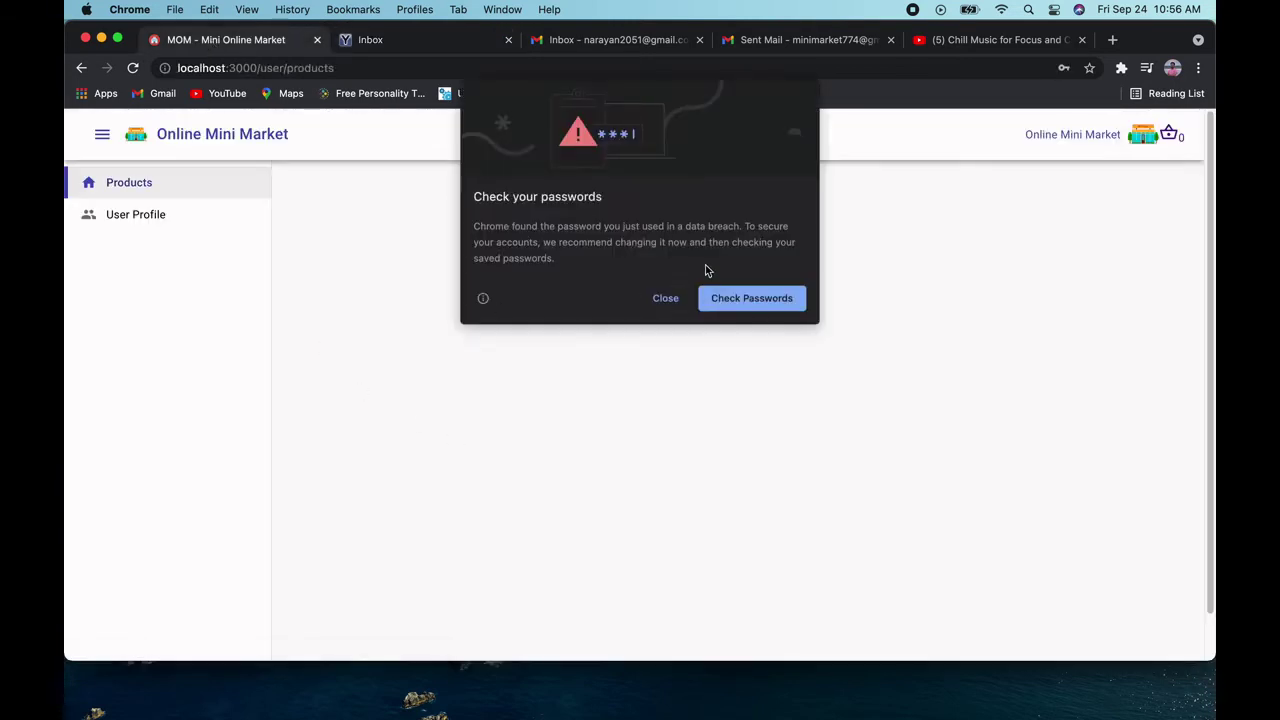
left_click(662, 300)
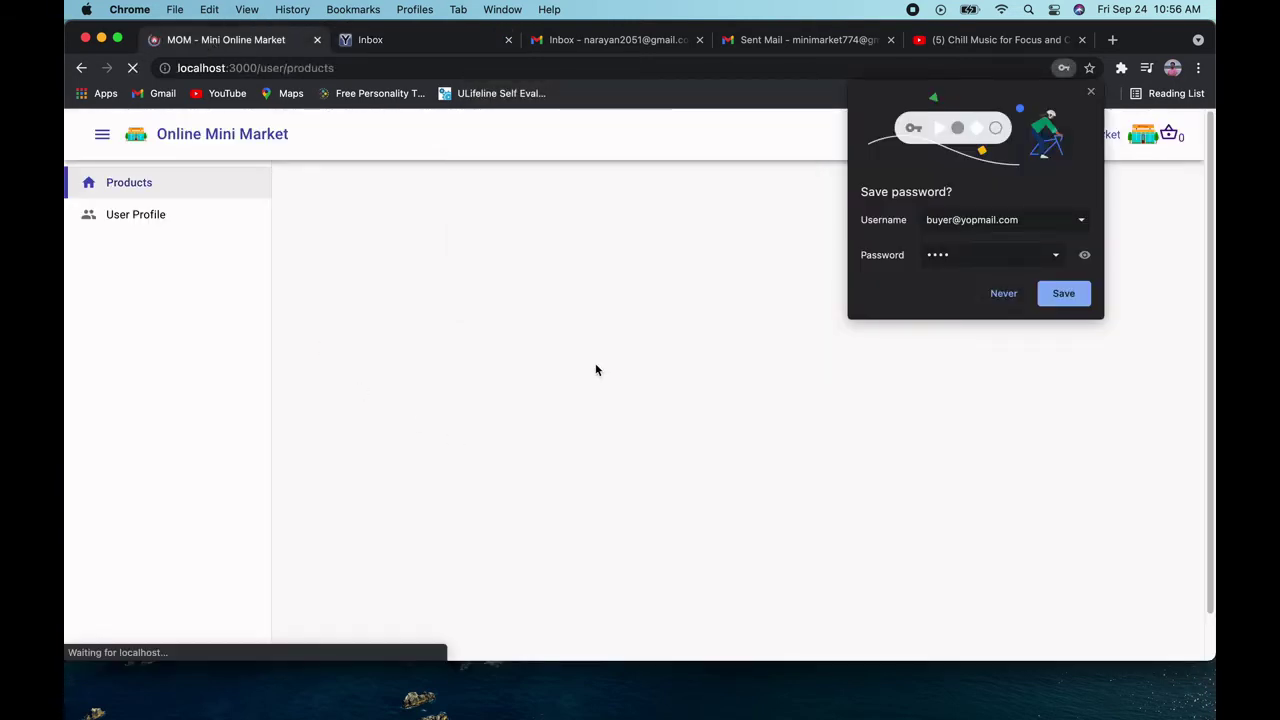
left_click(1062, 295)
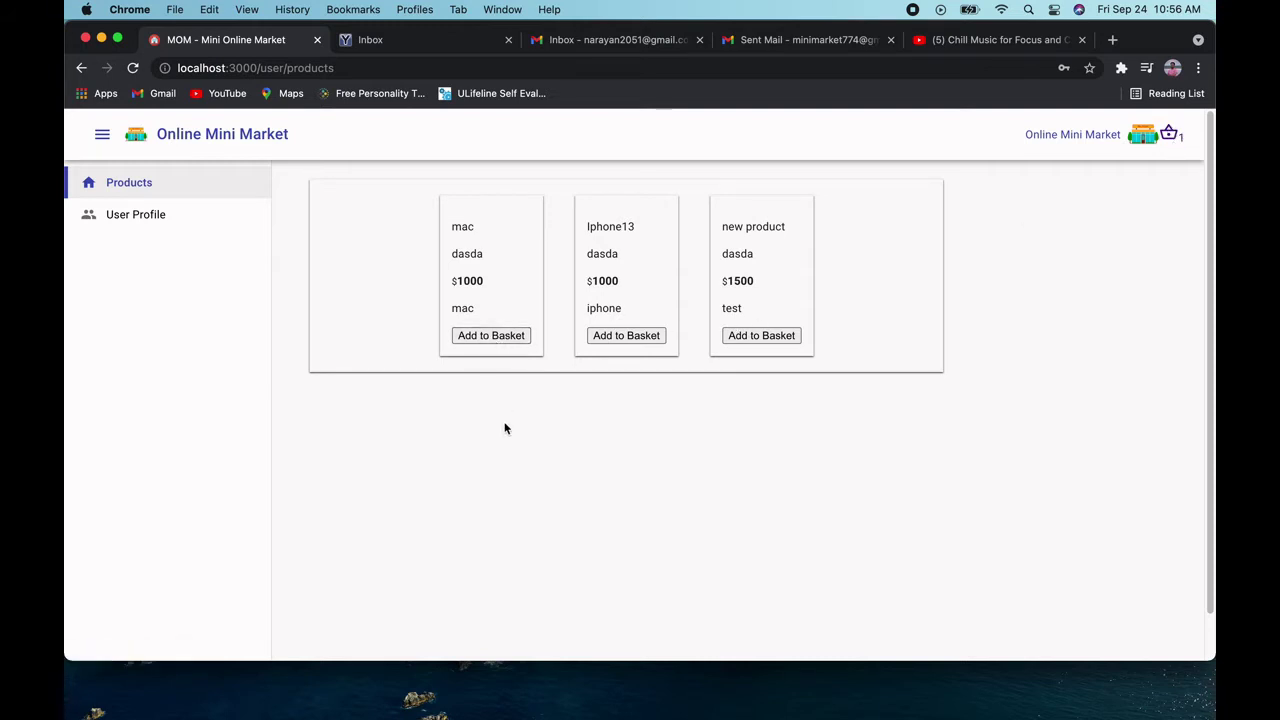
Step: Add Iphone13 to the basket, then remove the duplicate Iphone13, leaving mac and one Iphone13 at $2000
left_click(635, 336)
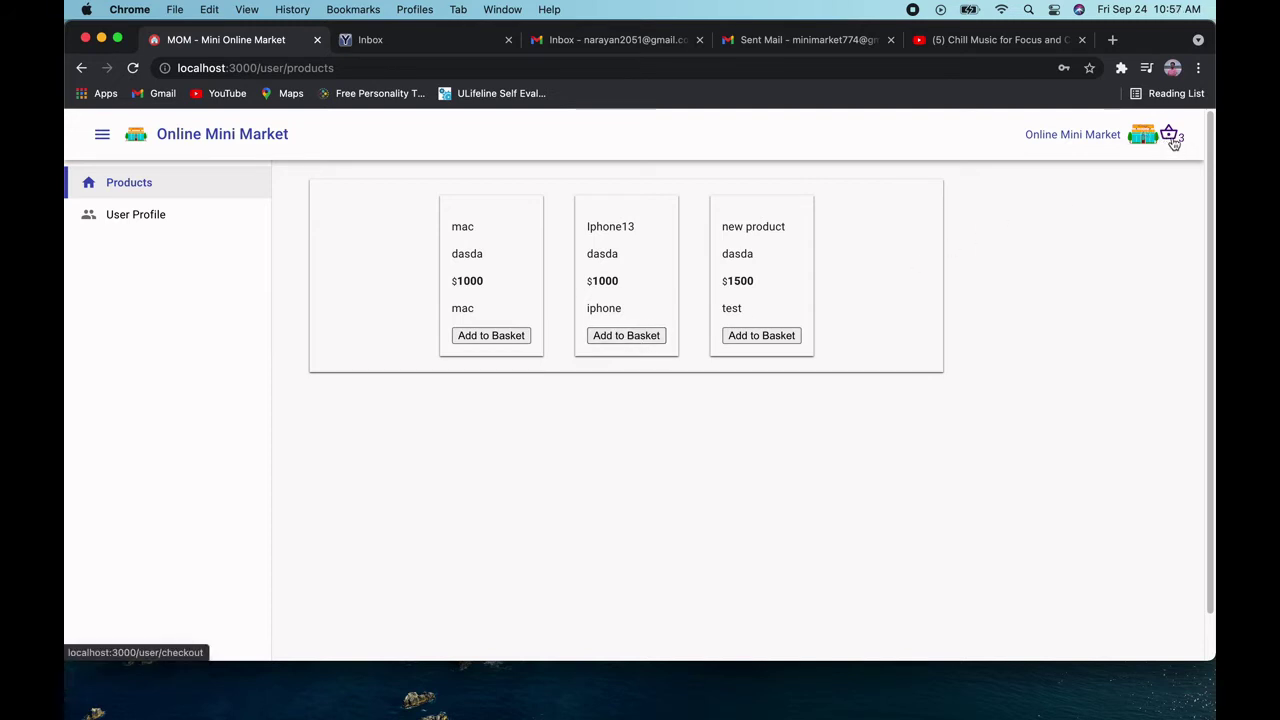
left_click(1168, 136)
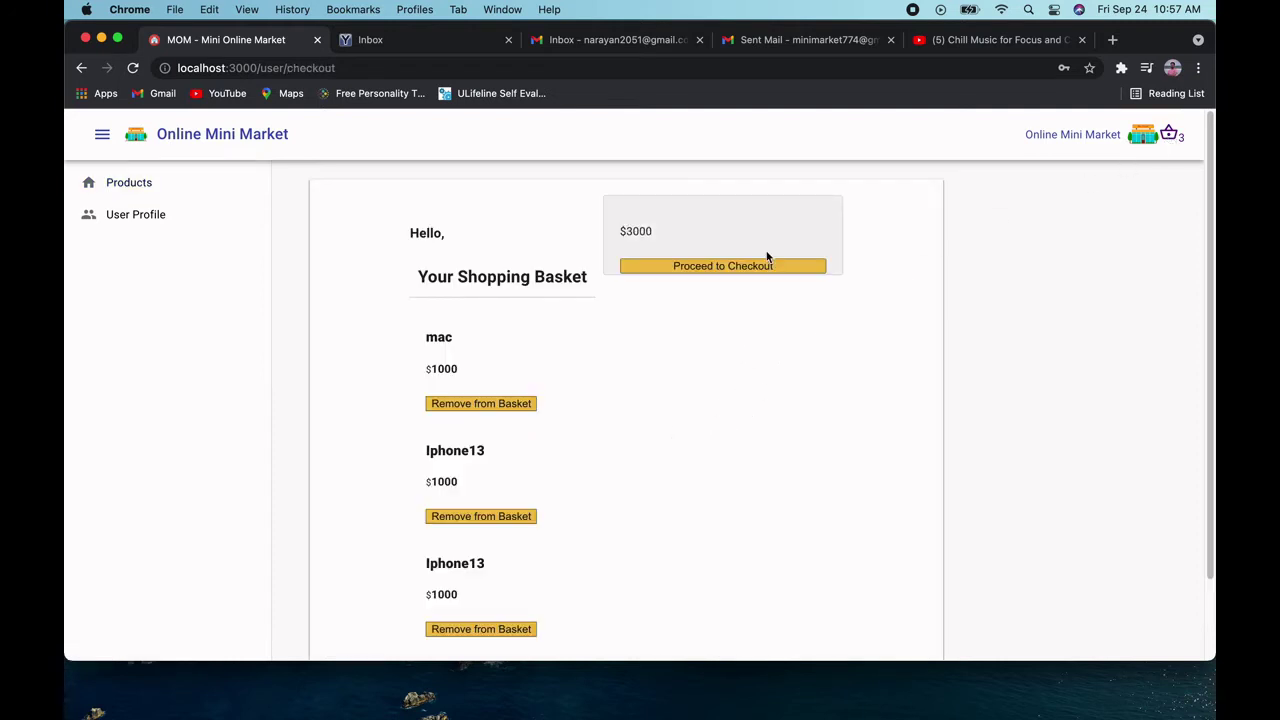
scroll(488, 373, "down", 2)
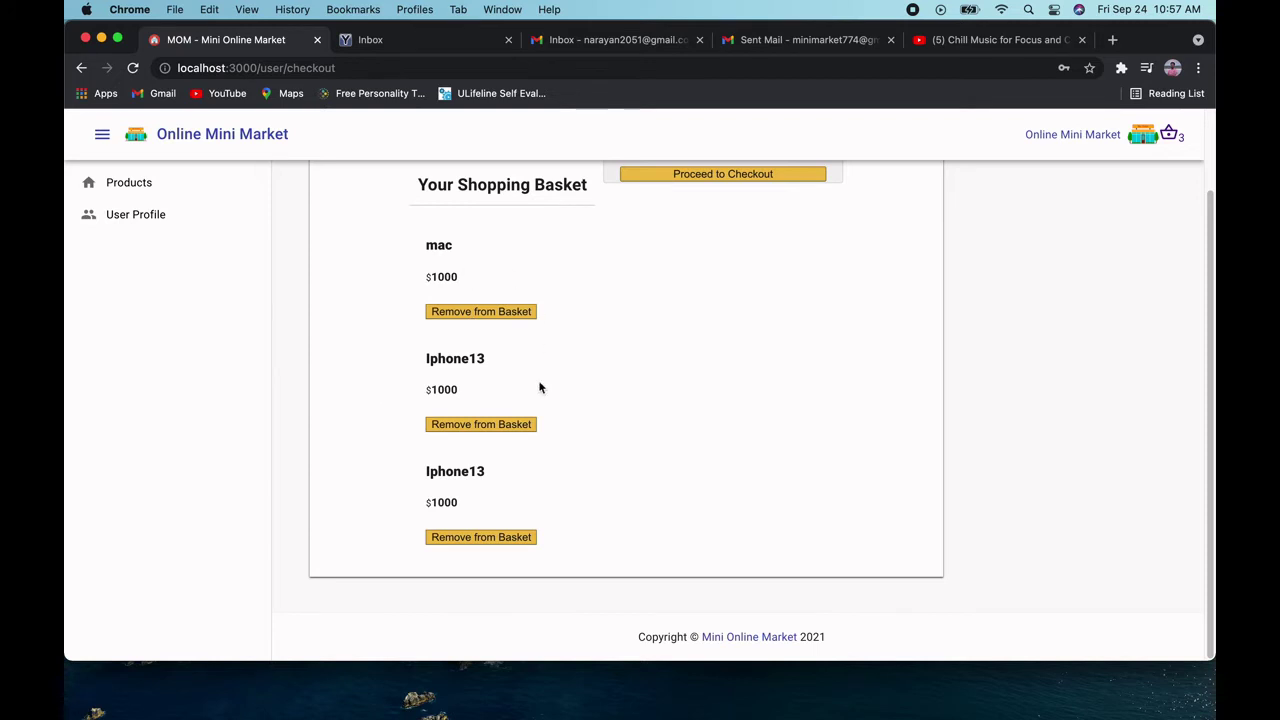
left_click(484, 424)
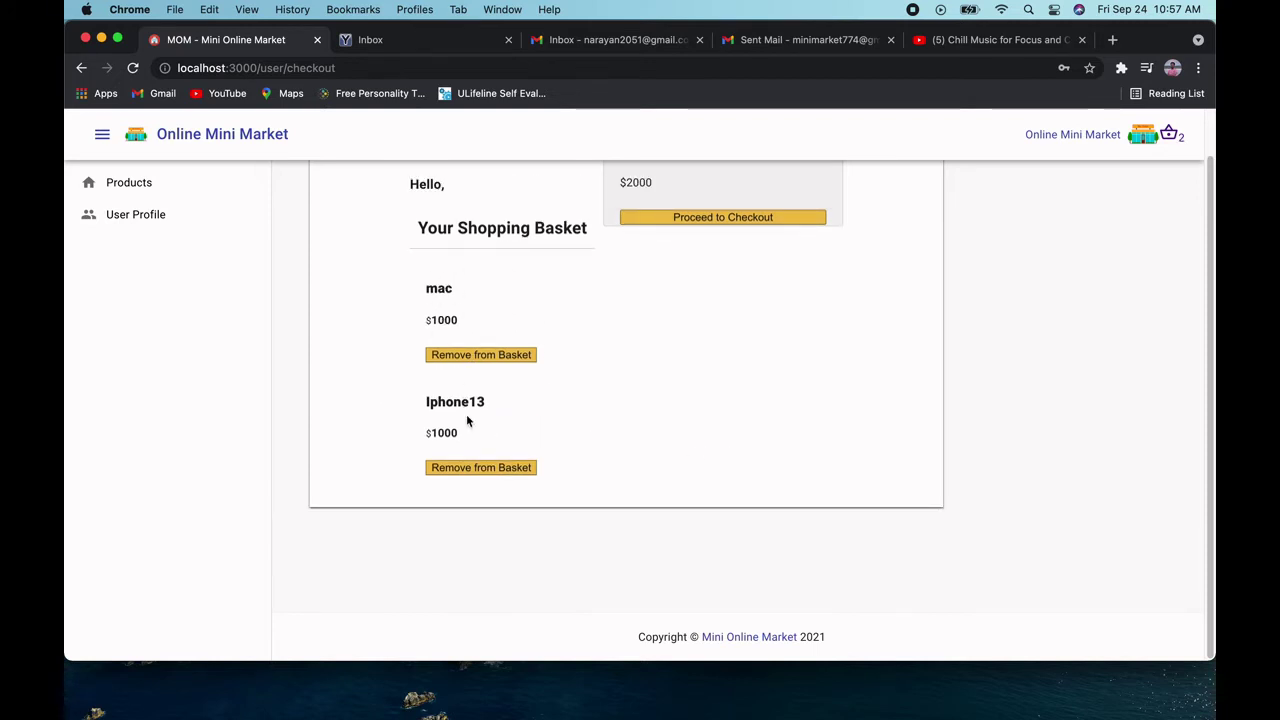
Step: Check out and submit the $2000 order with billing 'billing address' and shipping 'shipping'
left_click(735, 218)
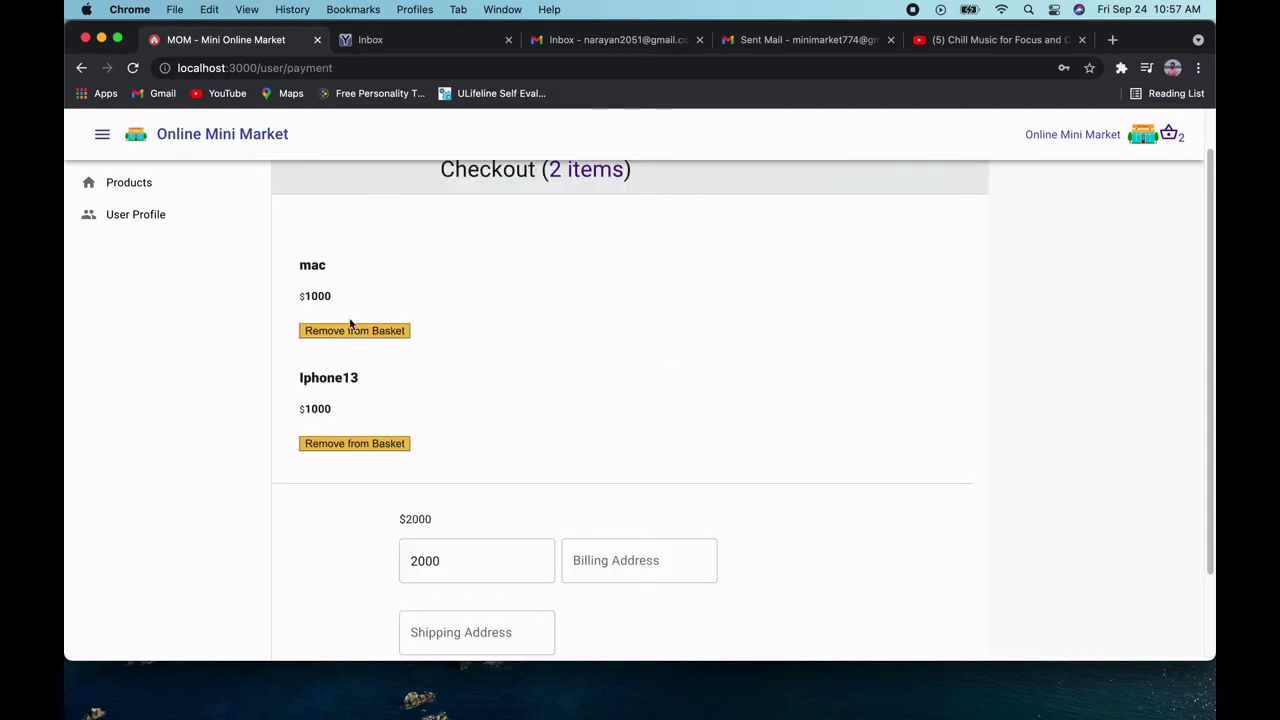
scroll(521, 439, "down", 2)
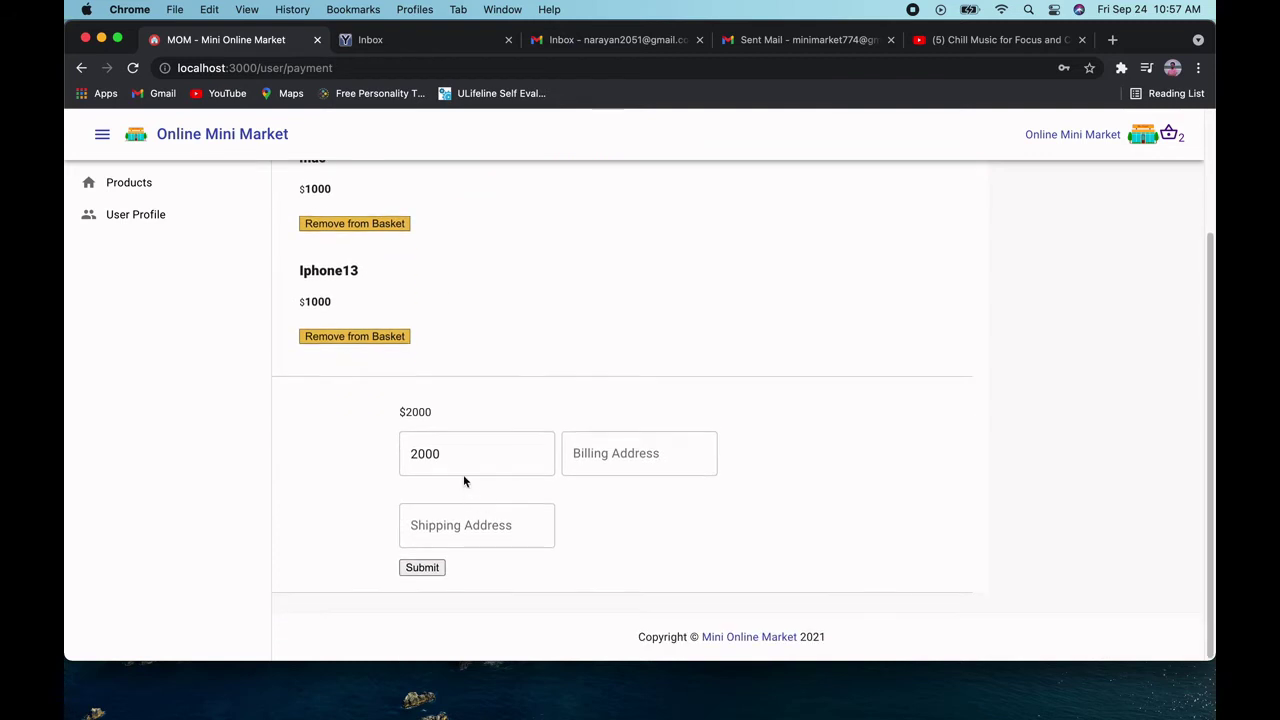
scroll(397, 305, "up", 1)
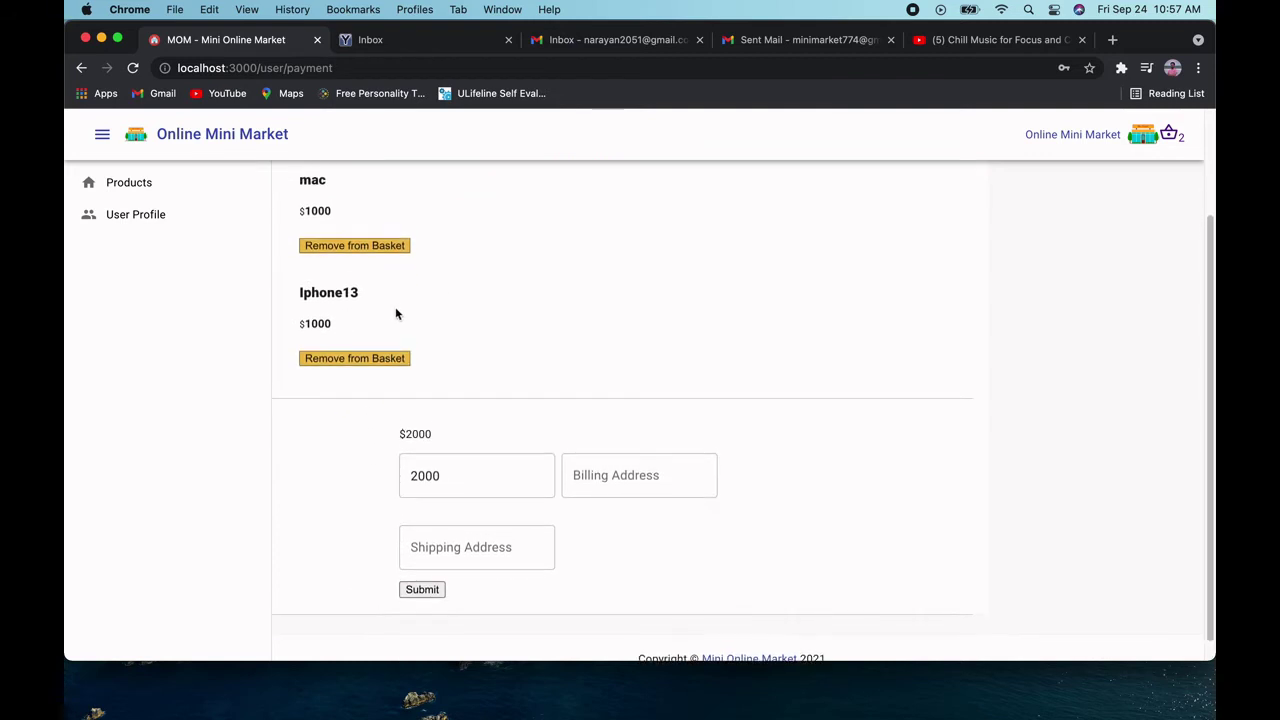
scroll(555, 456, "down", 1)
left_click(622, 456)
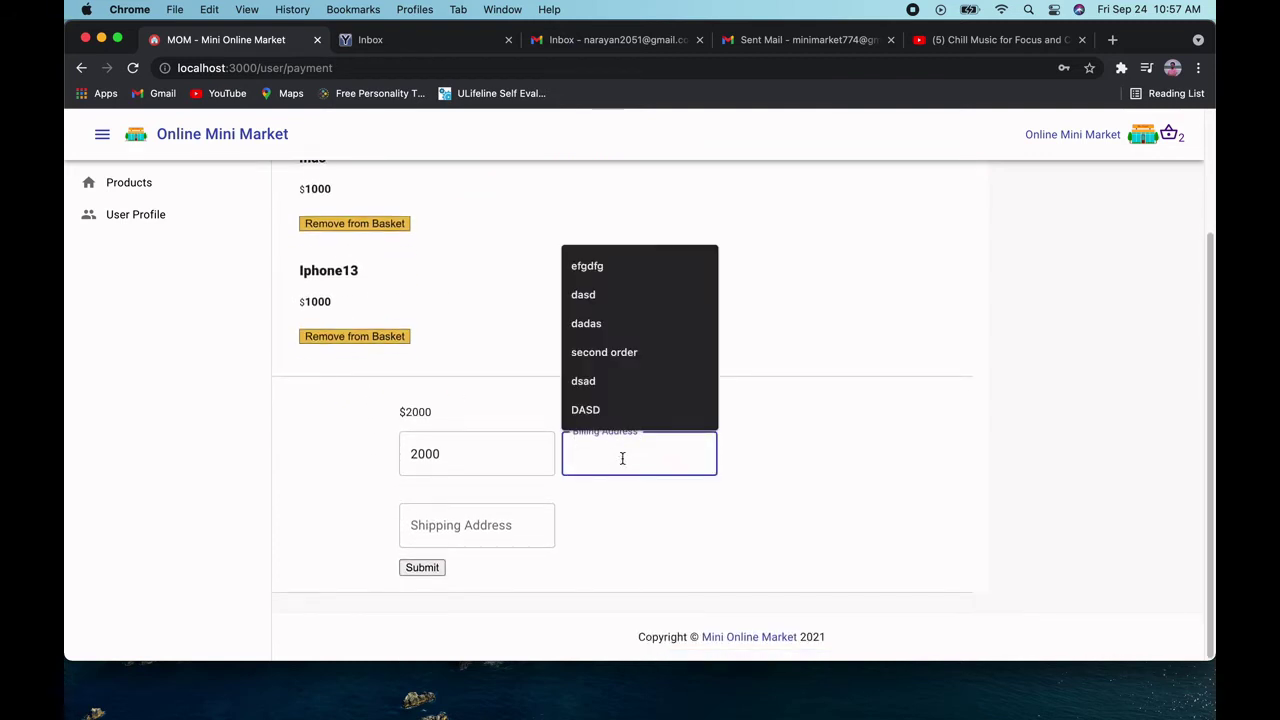
type("billin")
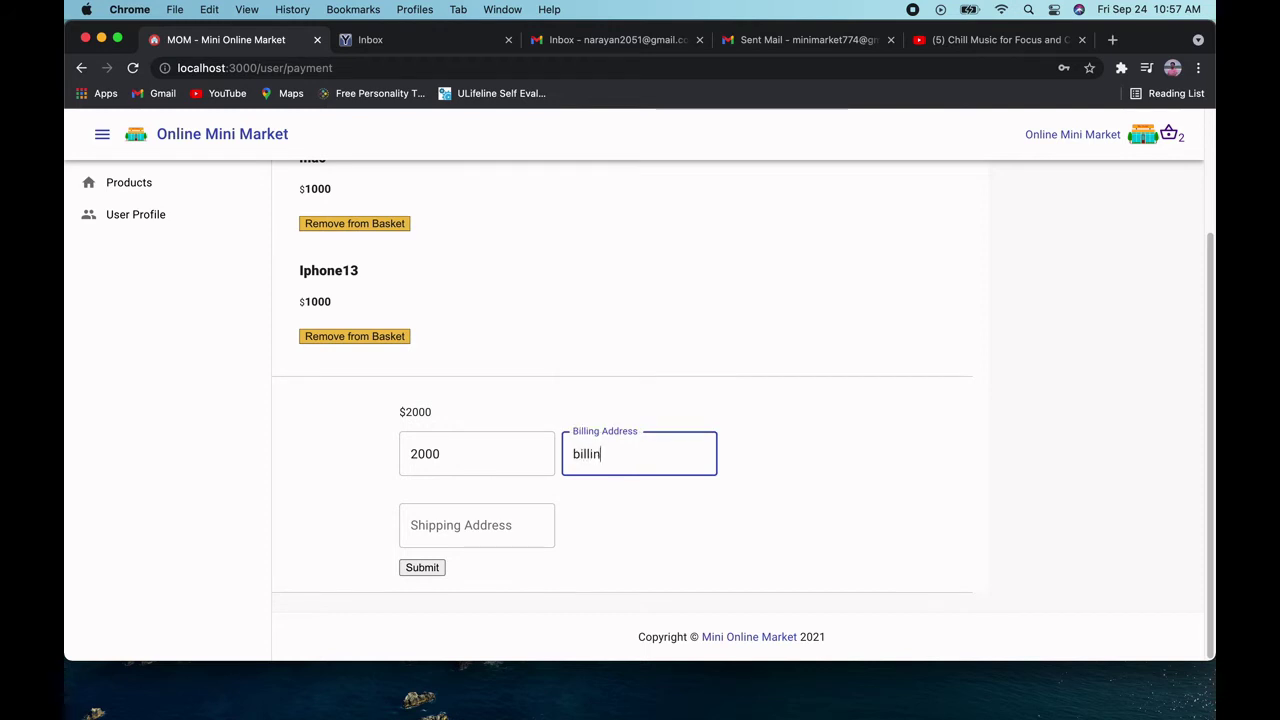
type("g address")
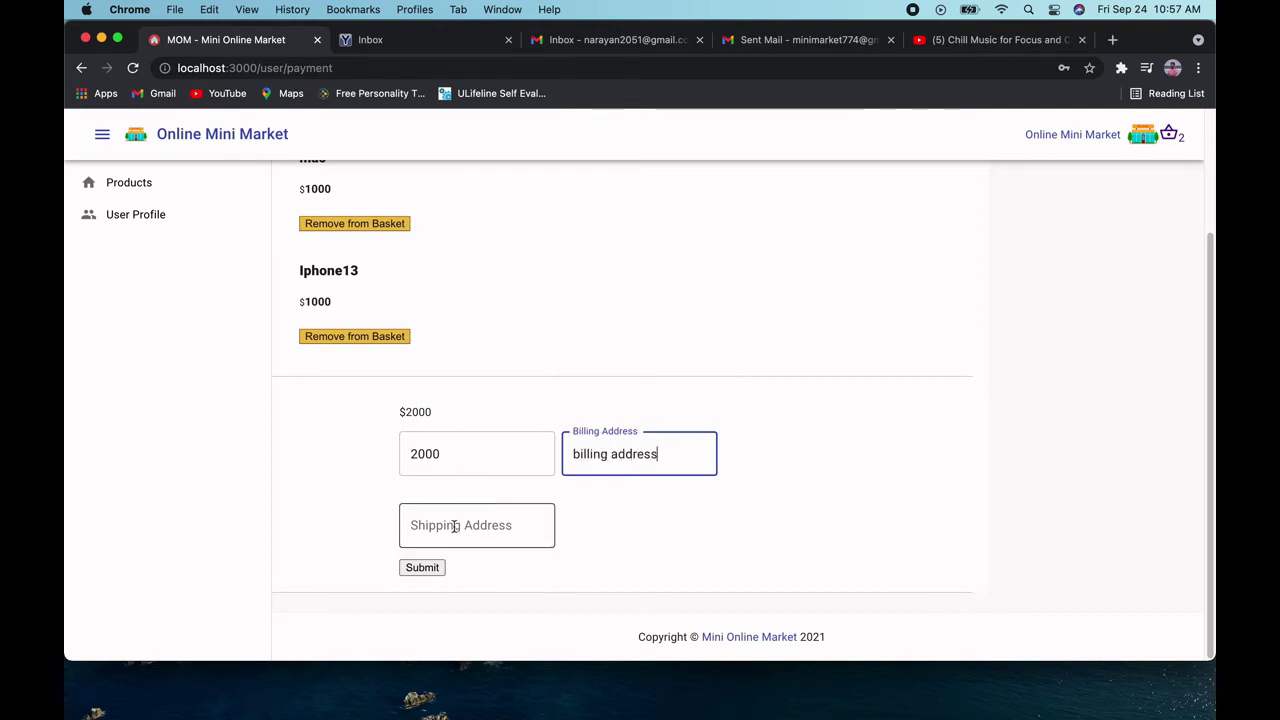
left_click(451, 525)
type("shipping address")
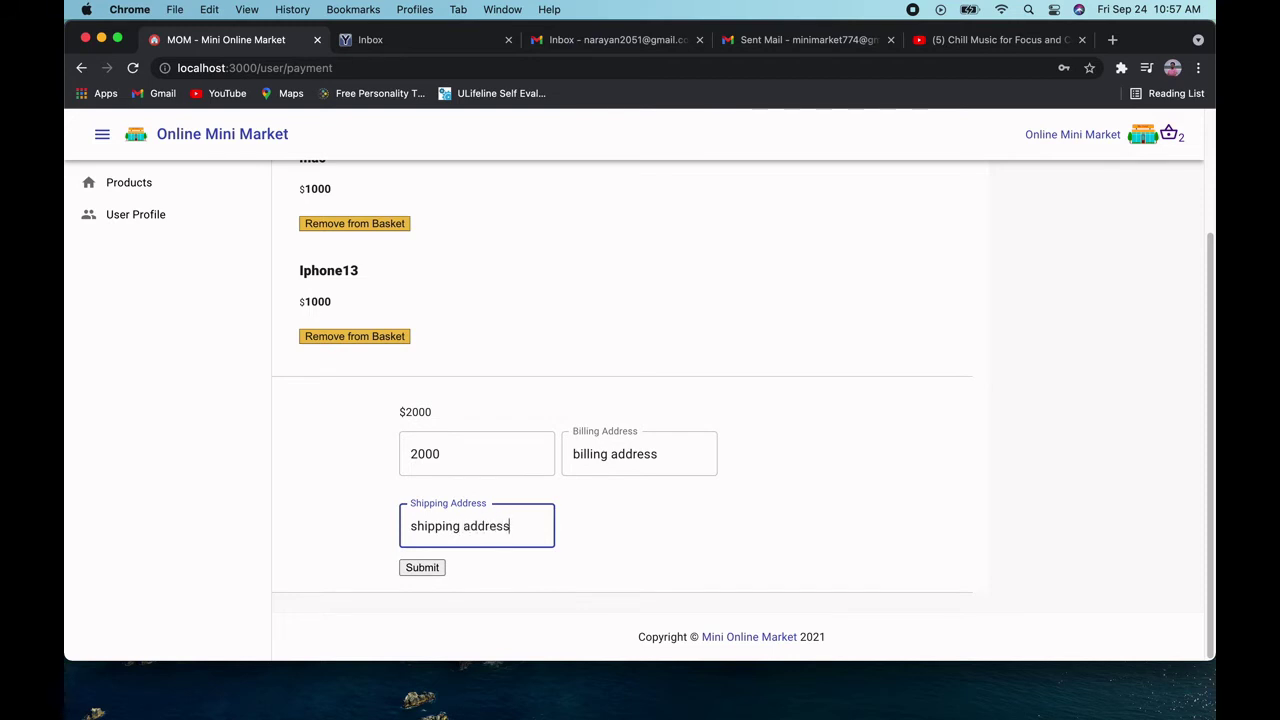
left_click(422, 567)
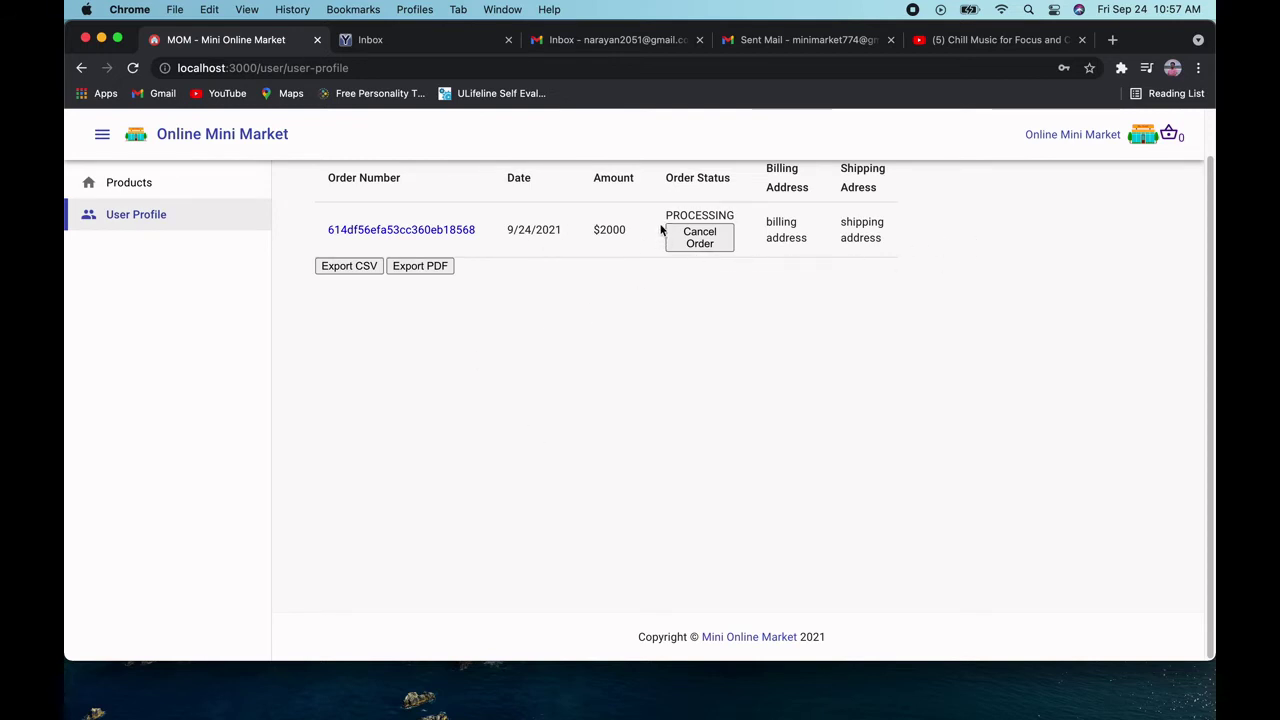
Step: Cancel the $2000 PROCESSING order in the User Profile order table so it reads CANCELLED
left_click_drag(664, 221, 753, 219)
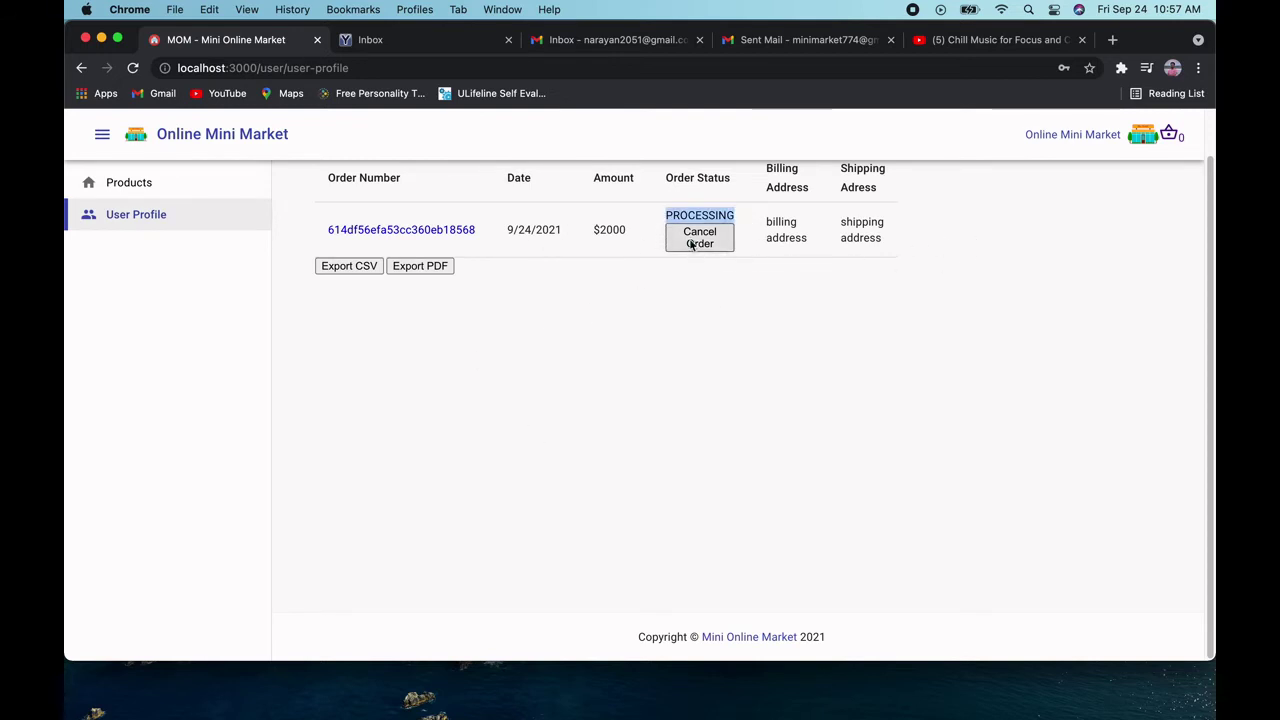
left_click(734, 309)
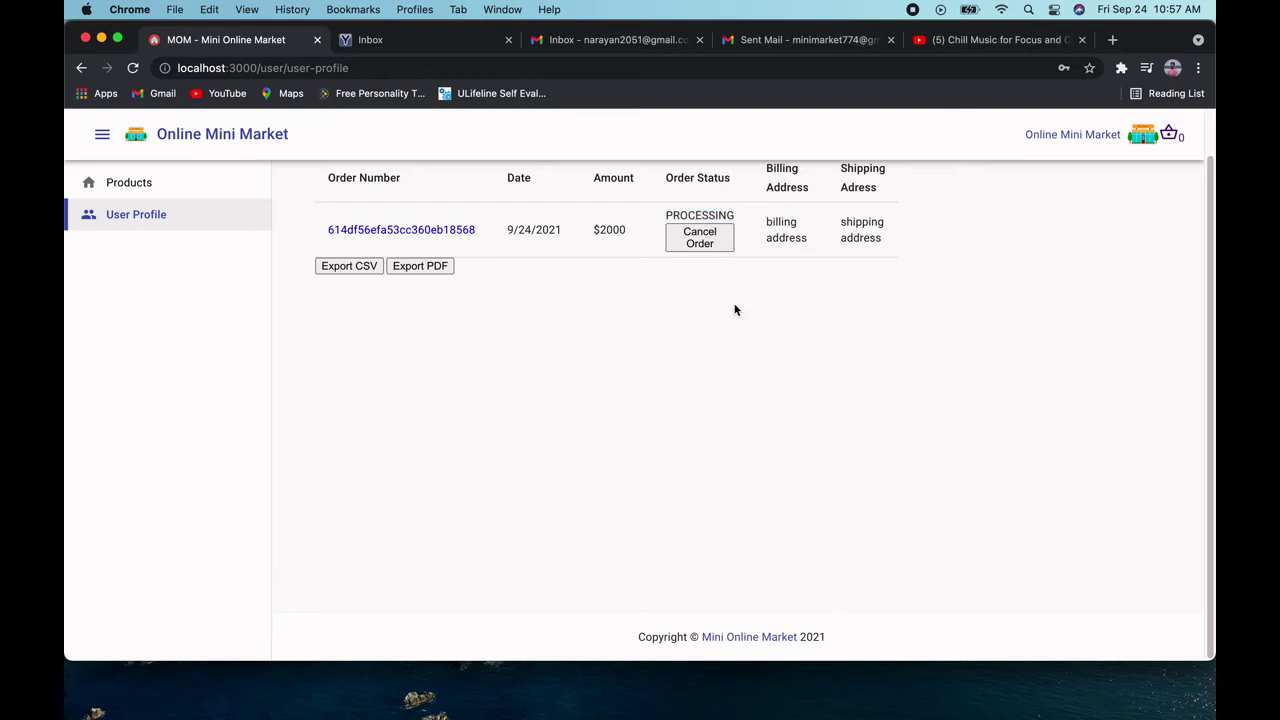
left_click(700, 240)
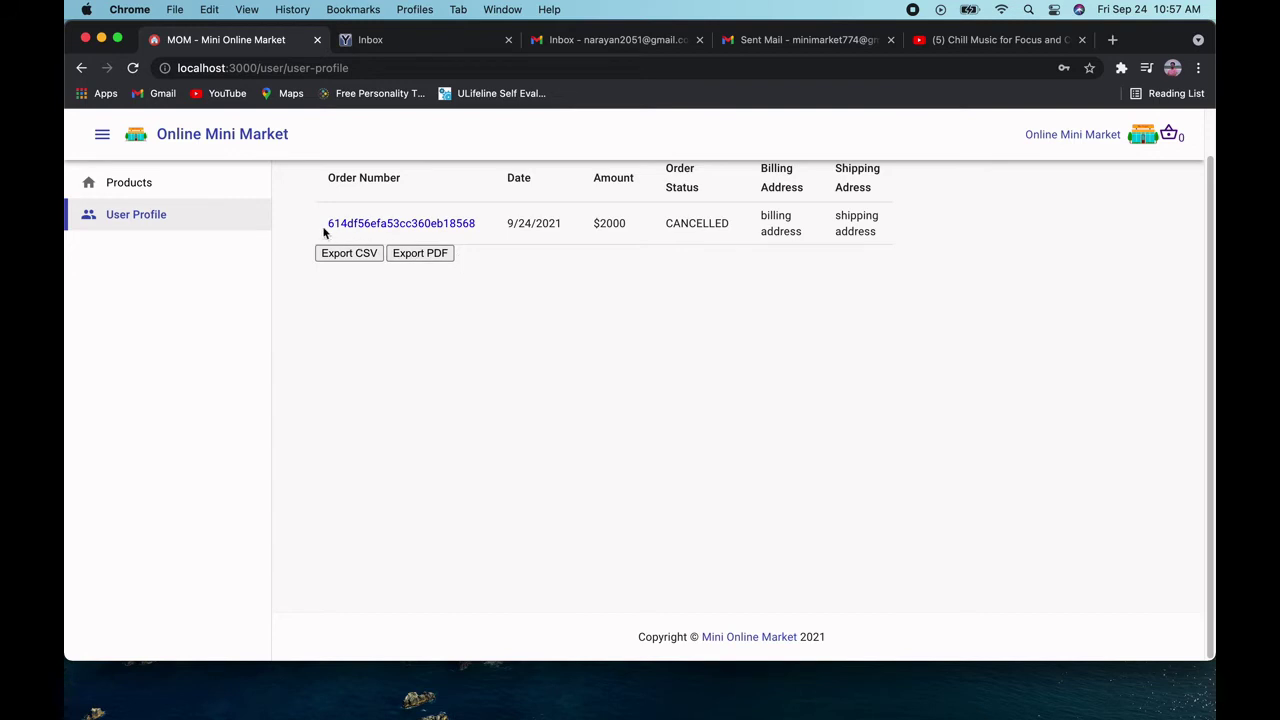
left_click_drag(323, 229, 531, 394)
left_click(329, 289)
Step: Add the mac to the basket, check out, and enter 'second order' as billing and shipping addresses
left_click(168, 192)
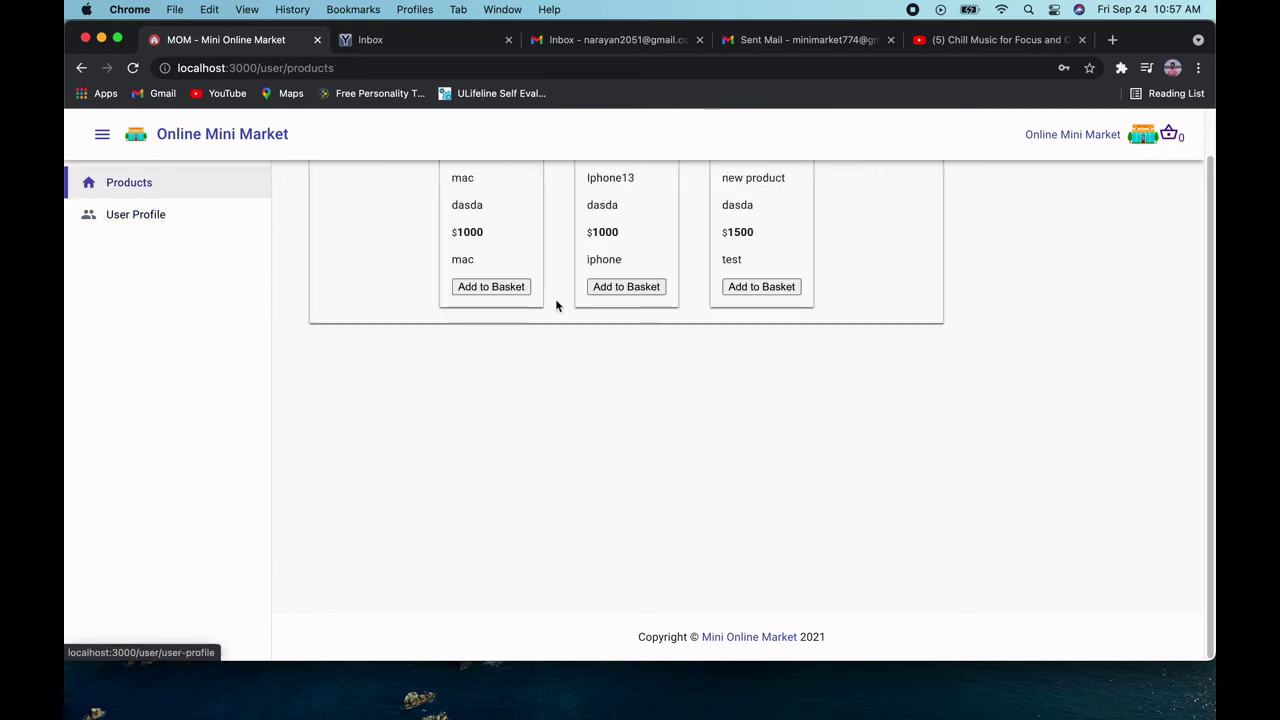
left_click(491, 287)
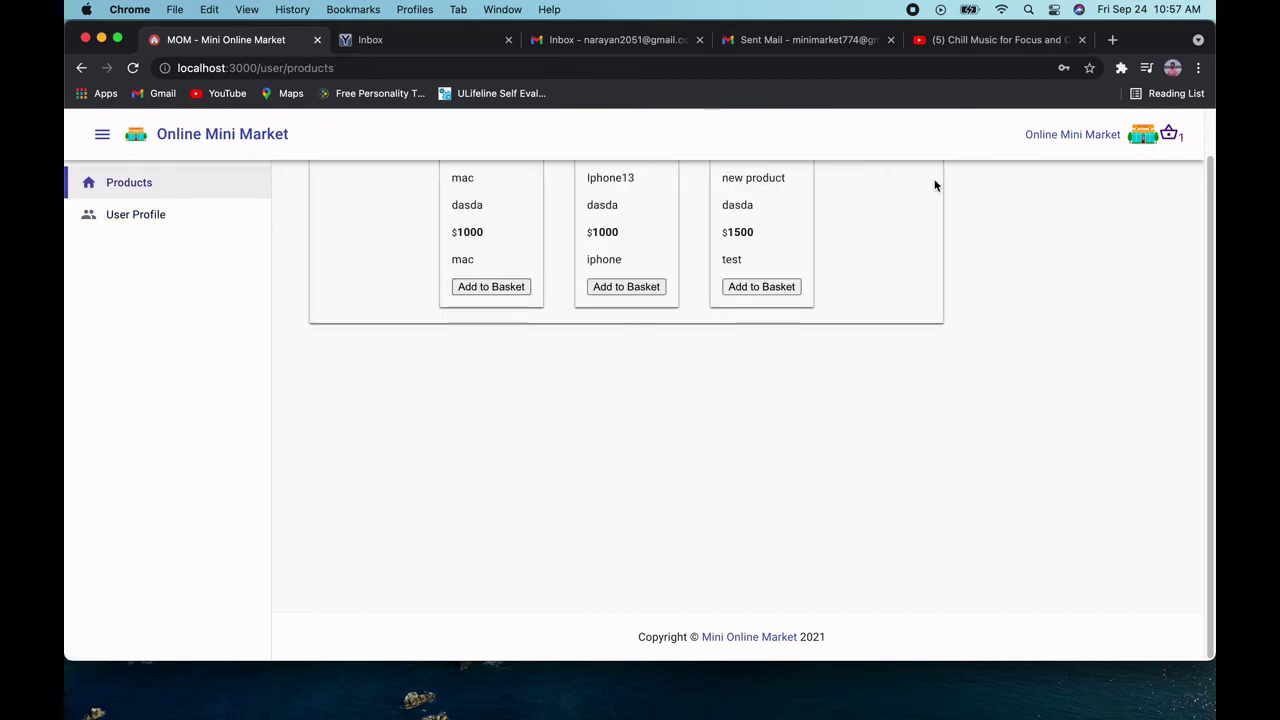
left_click(1168, 136)
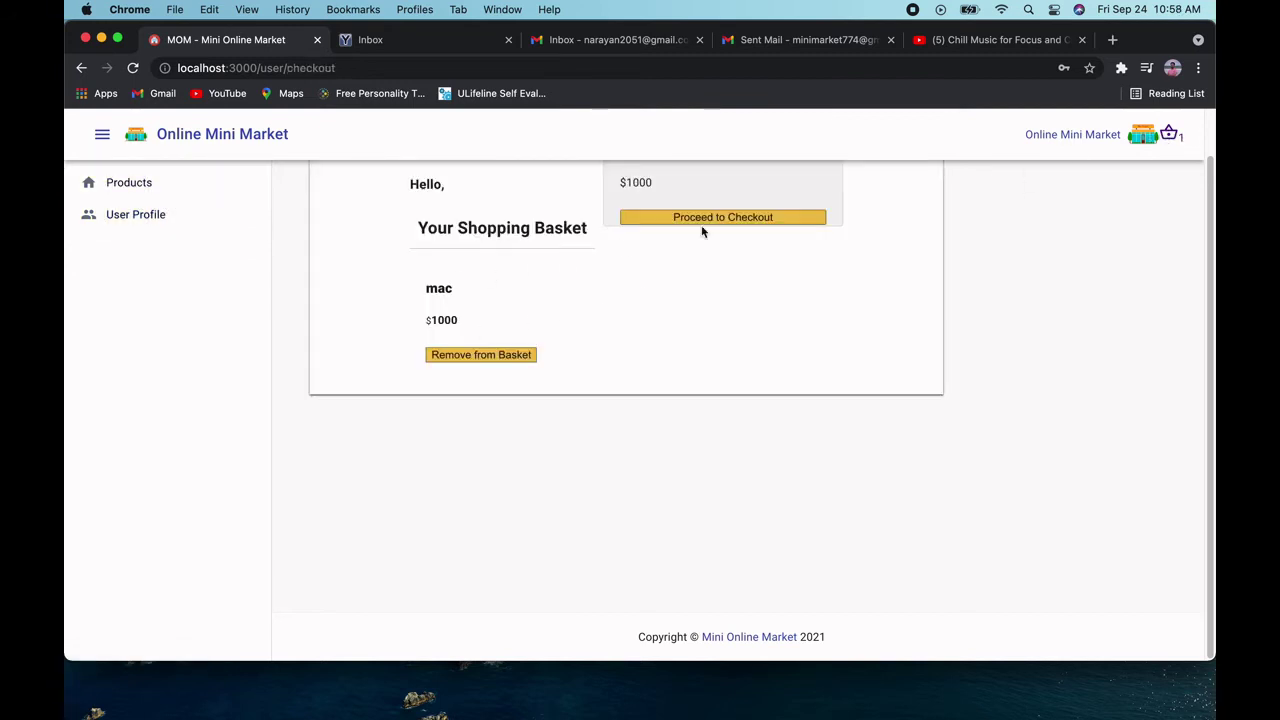
left_click(752, 217)
left_click(583, 458)
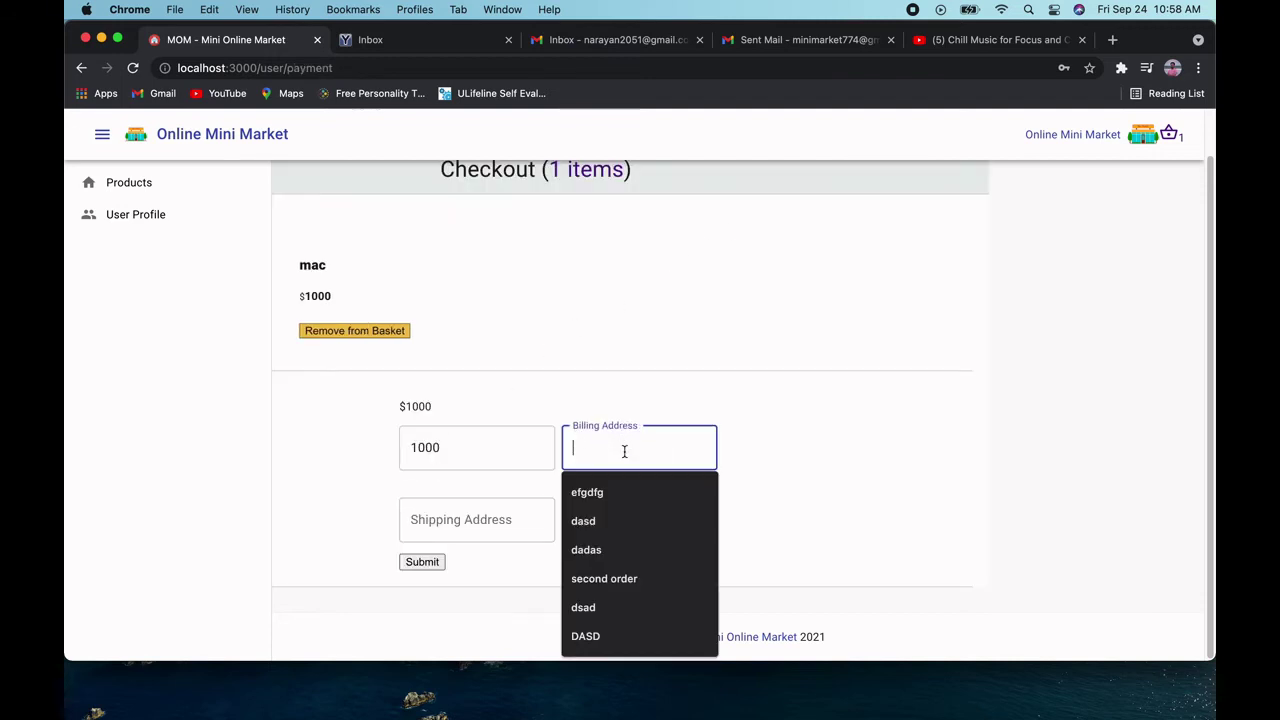
type("second o")
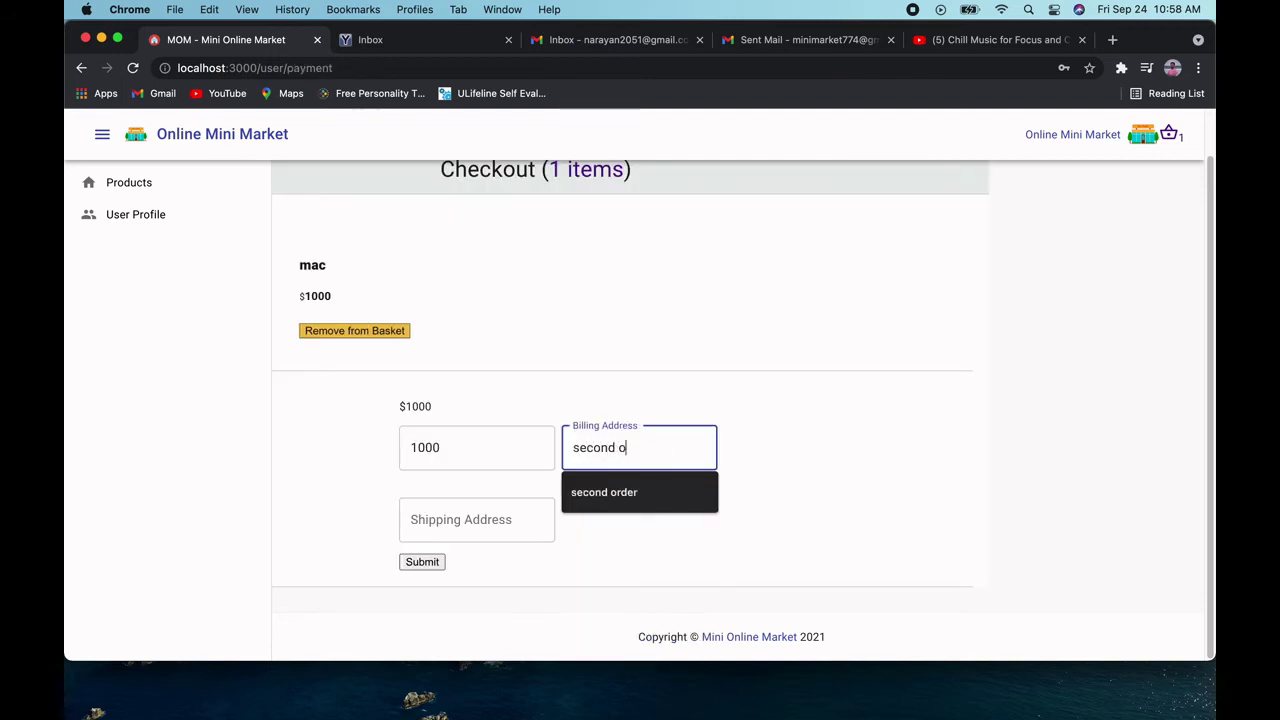
type("rder")
key("Tab")
type("secon")
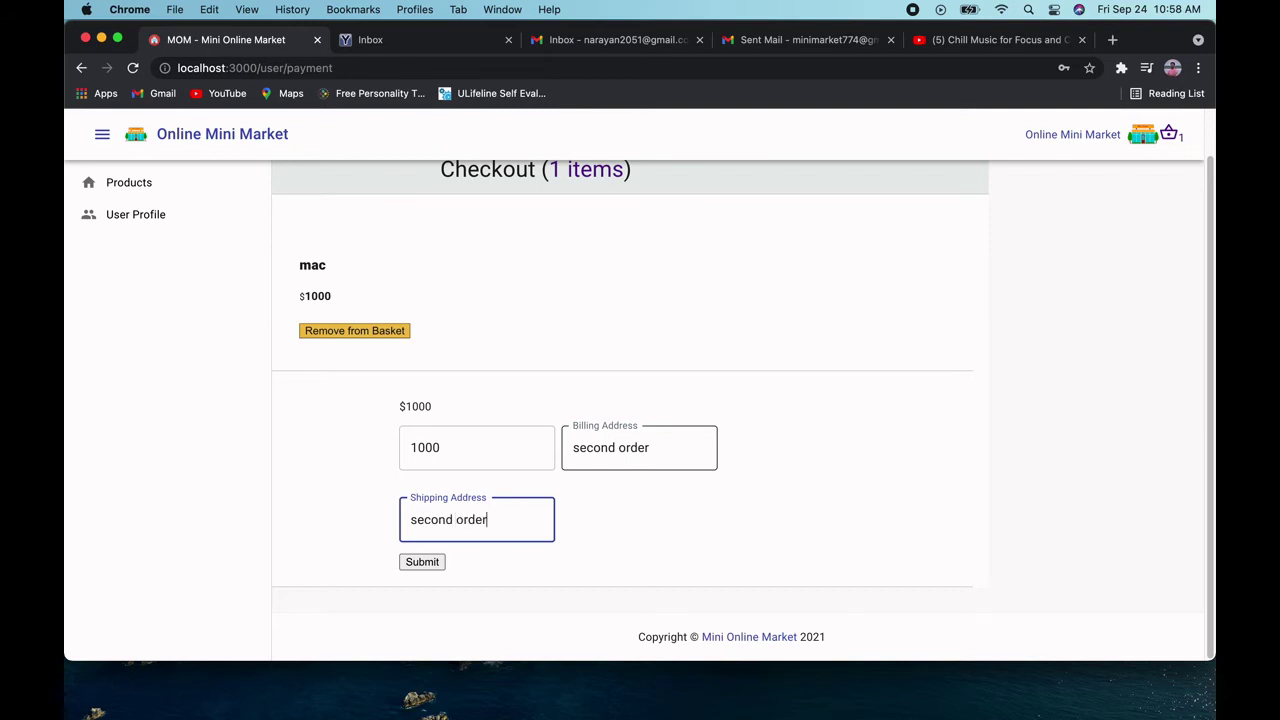
Step: Submit the $1000 second order and export the order list to orders (1).csv
left_click(421, 562)
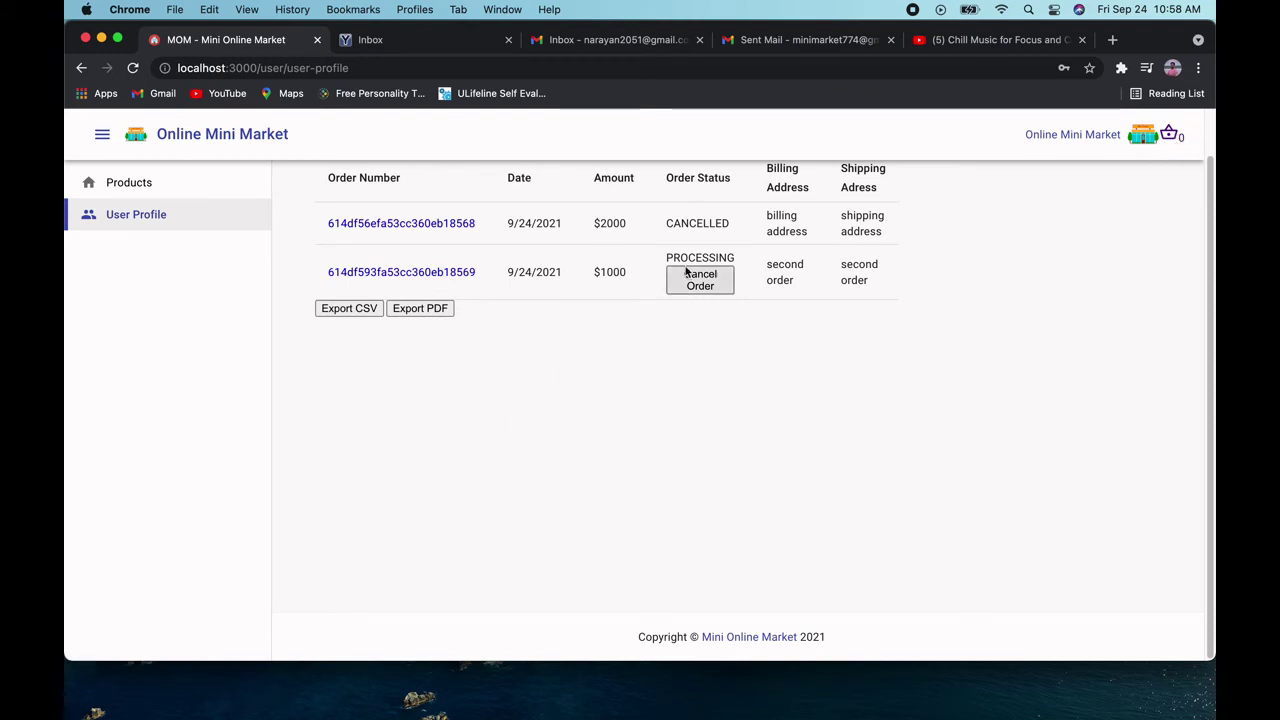
left_click_drag(313, 223, 640, 281)
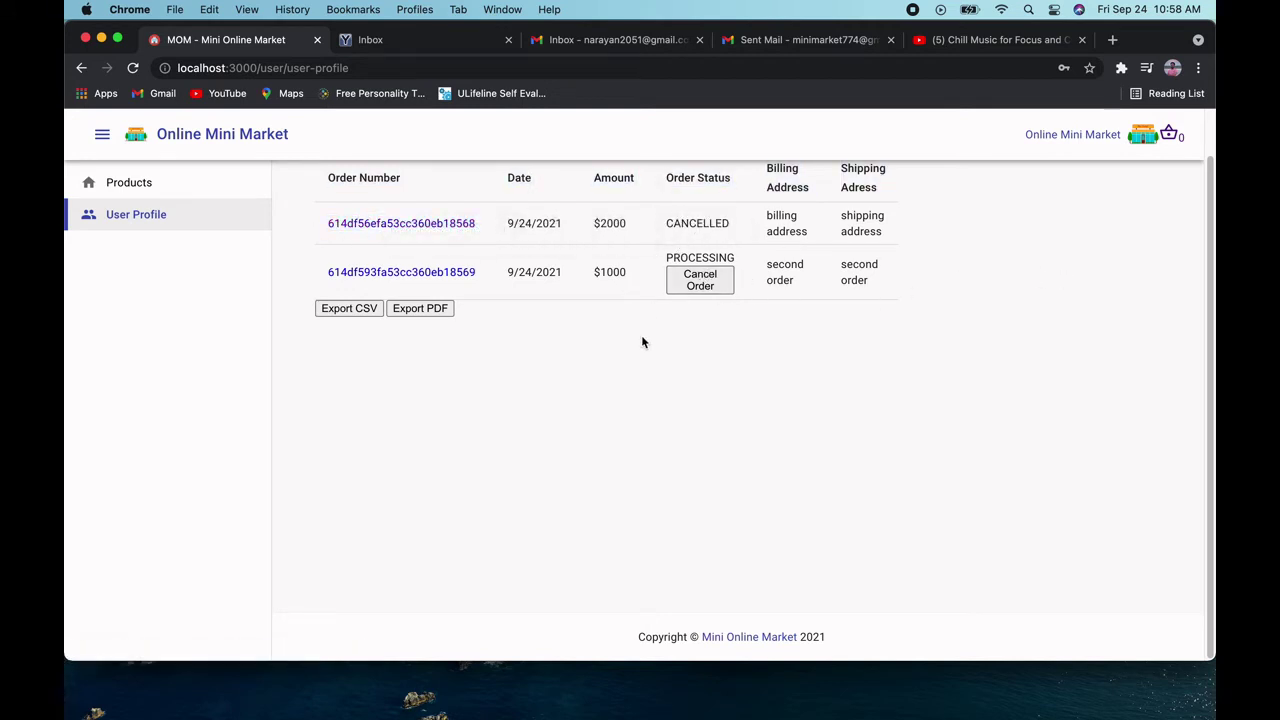
left_click(350, 310)
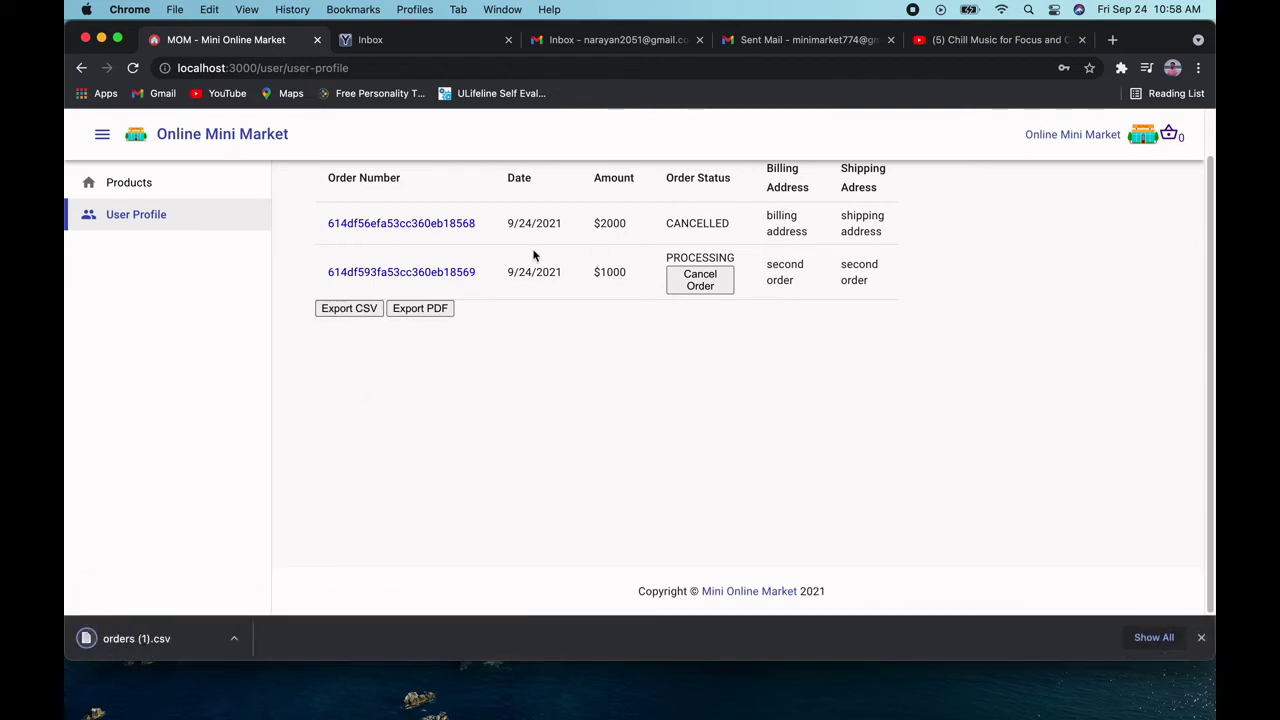
Step: Open orders (1).csv in Numbers to view both orders with CANCELLED and PROCESSING statuses
left_click(160, 637)
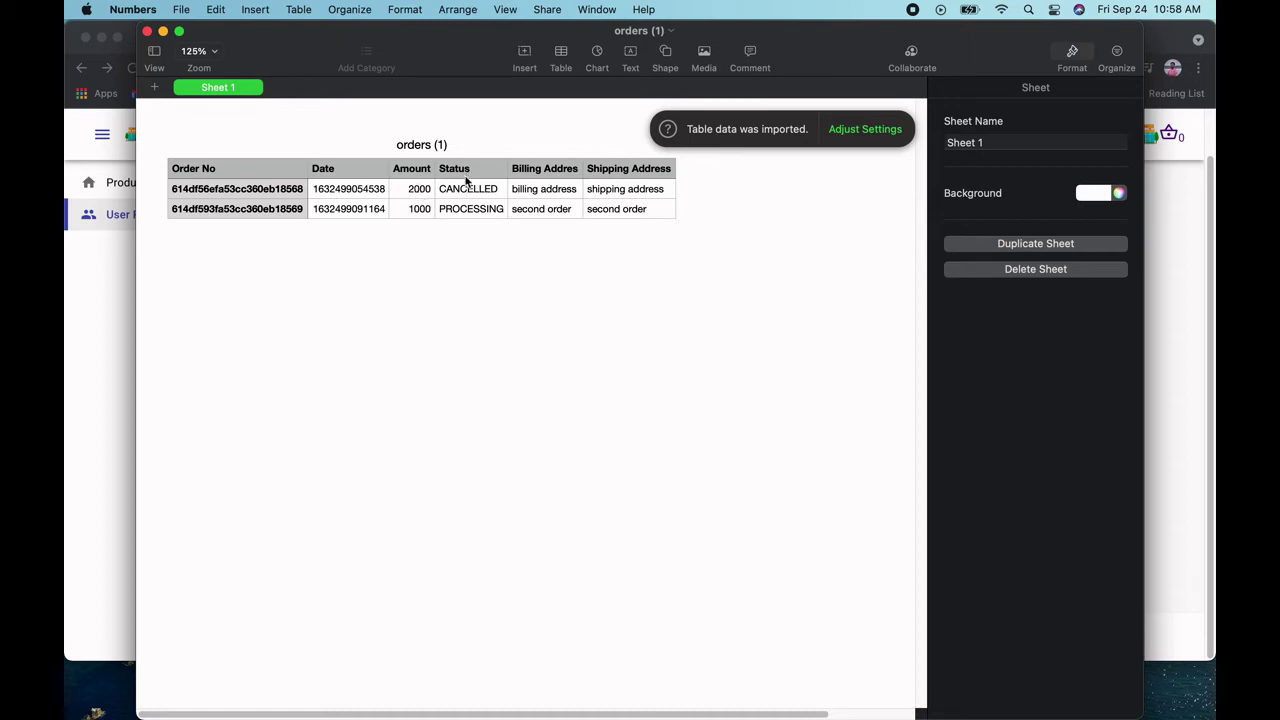
left_click(466, 181)
left_click(485, 340)
Step: Close Numbers, export the order list as orders.pdf, and view it in Chrome's PDF viewer
left_click(147, 31)
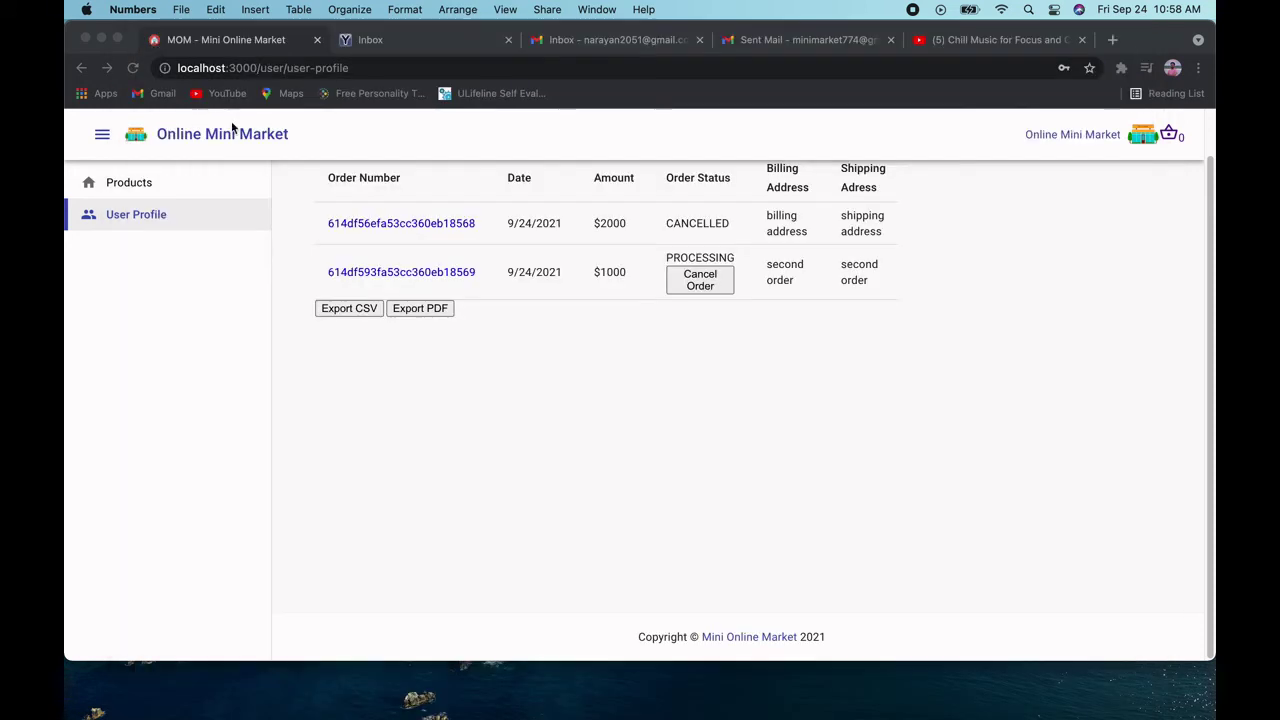
left_click(429, 311)
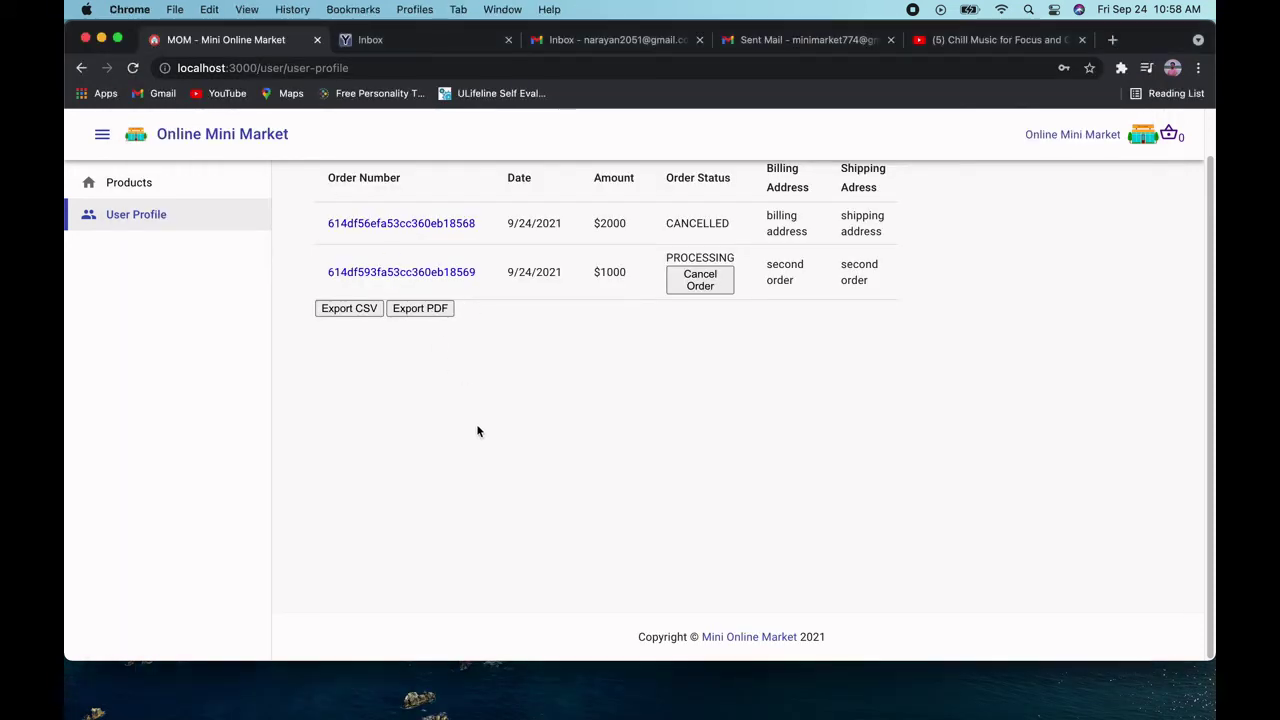
left_click(427, 309)
left_click(150, 645)
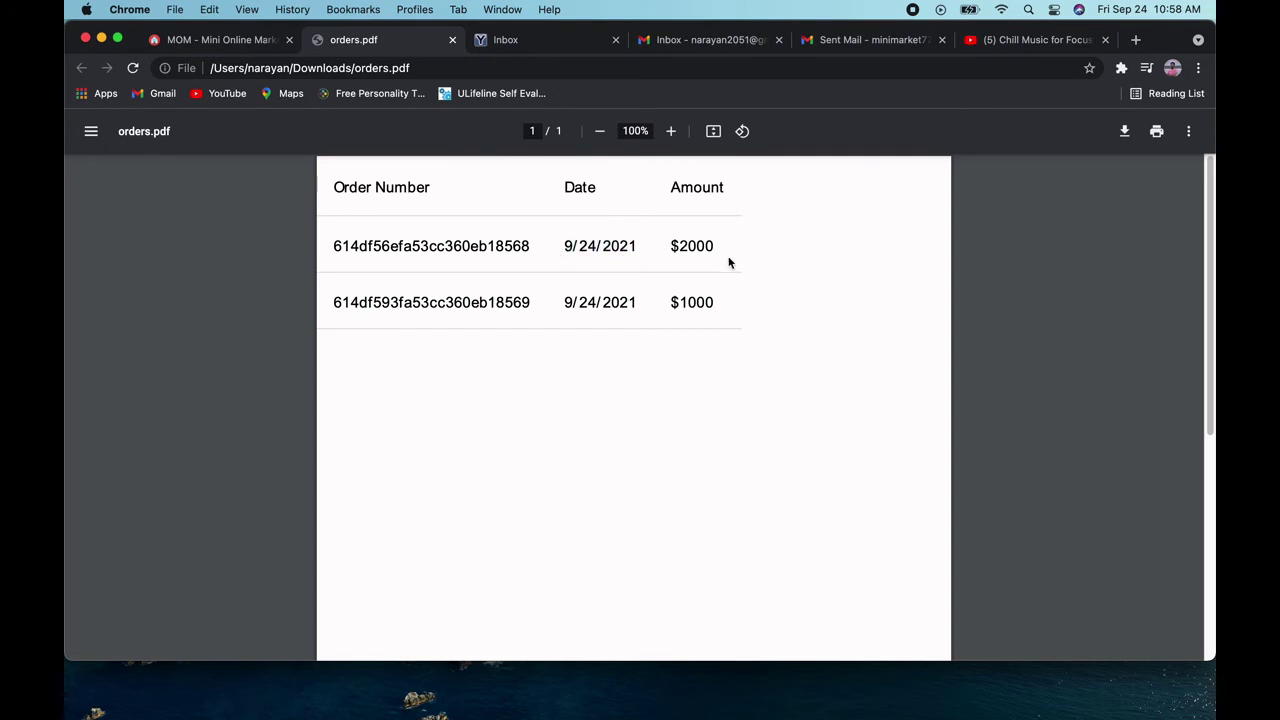
Step: View the $1000 second order's details (mac, price 1000, quantity 1) and start reviewing the mac
left_click(452, 40)
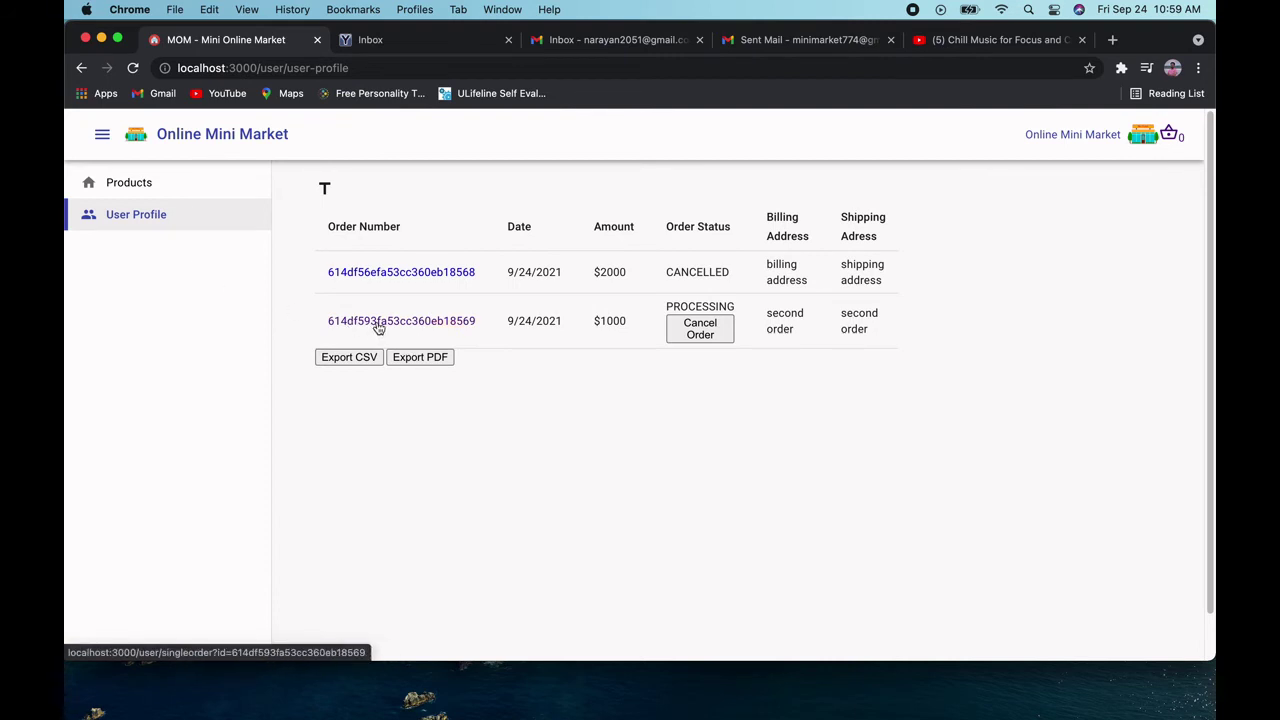
left_click(378, 328)
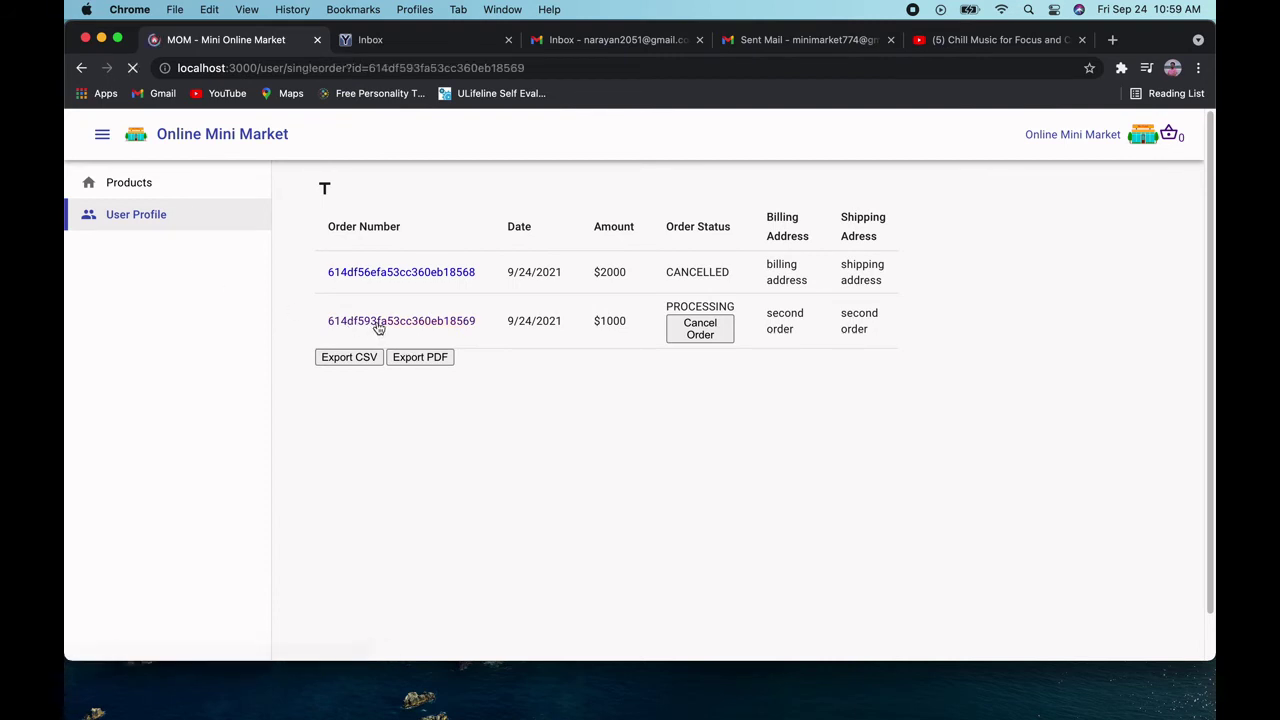
left_click(103, 134)
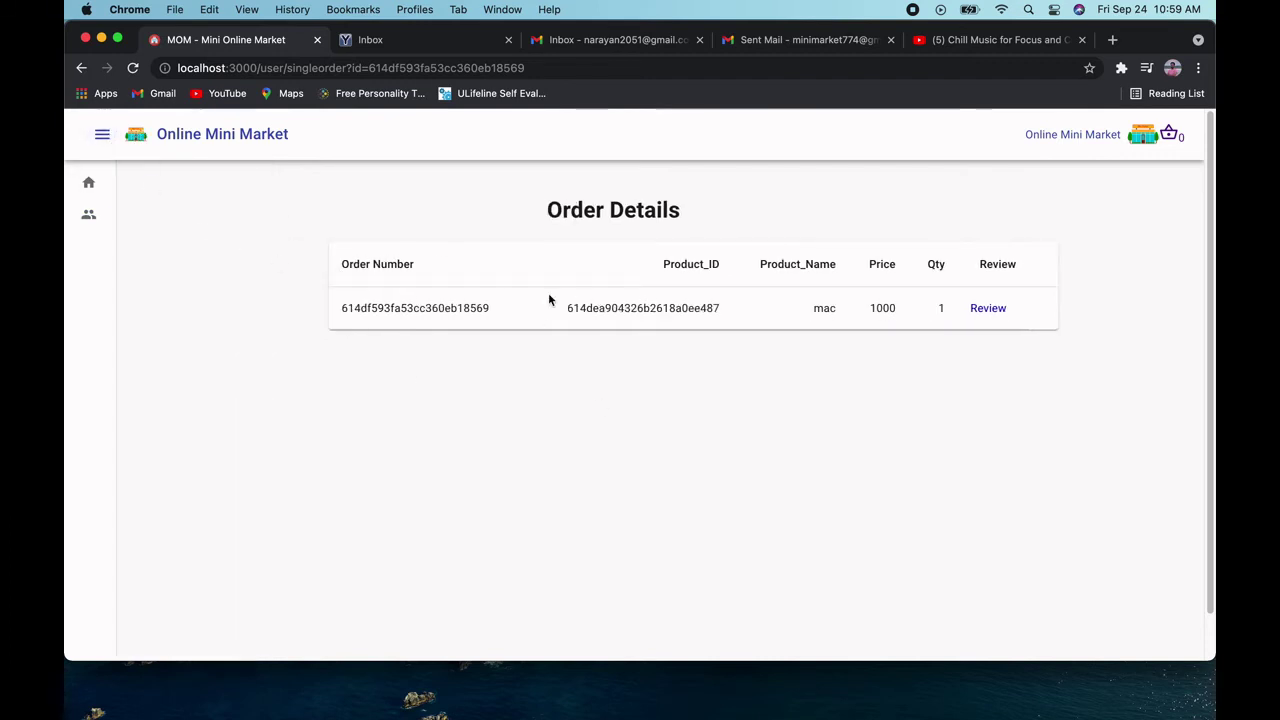
left_click_drag(665, 260, 720, 312)
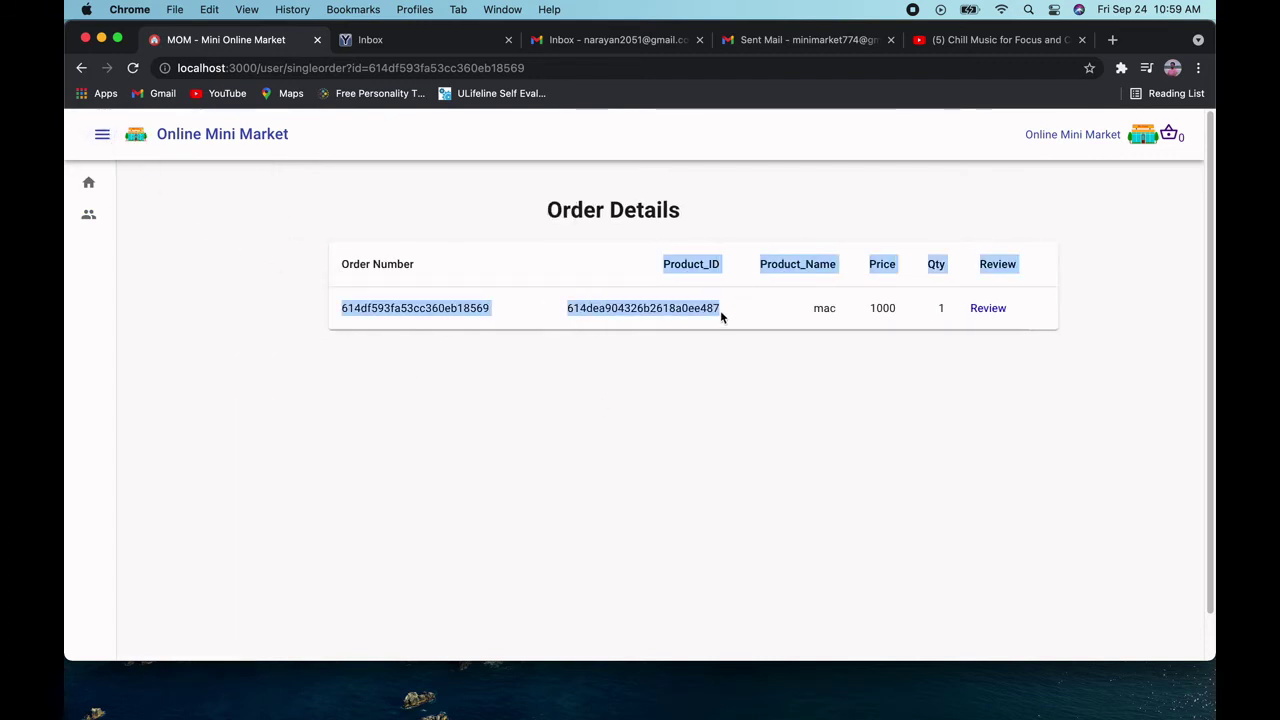
left_click(770, 365)
left_click_drag(812, 313, 843, 310)
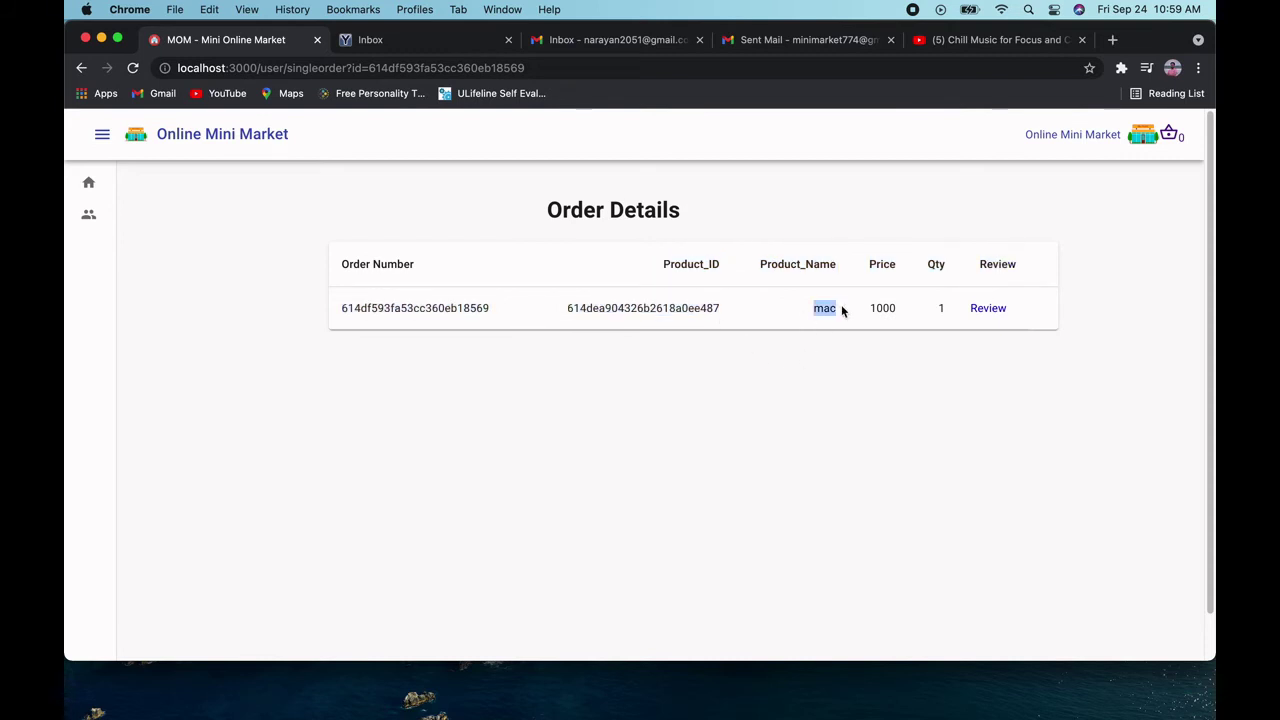
left_click(815, 352)
left_click(990, 316)
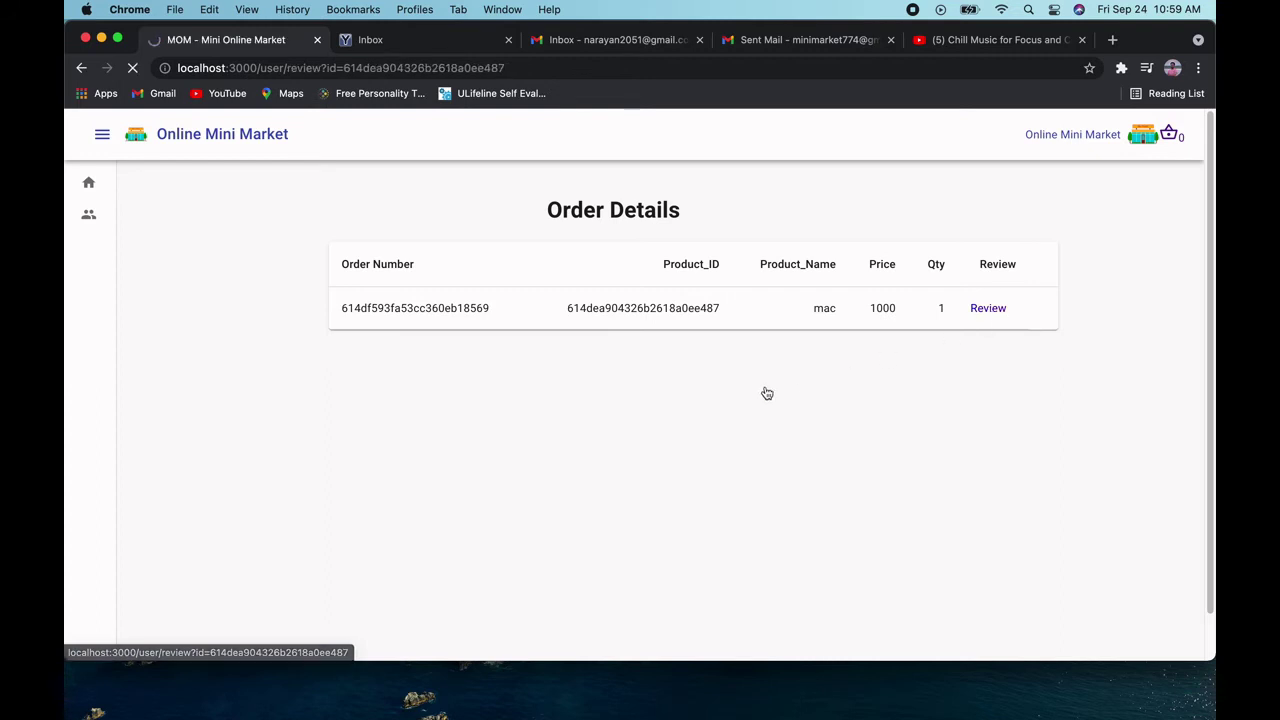
Step: Submit the review 'this was nice' for the mac, then bring up the account menu
left_click(475, 199)
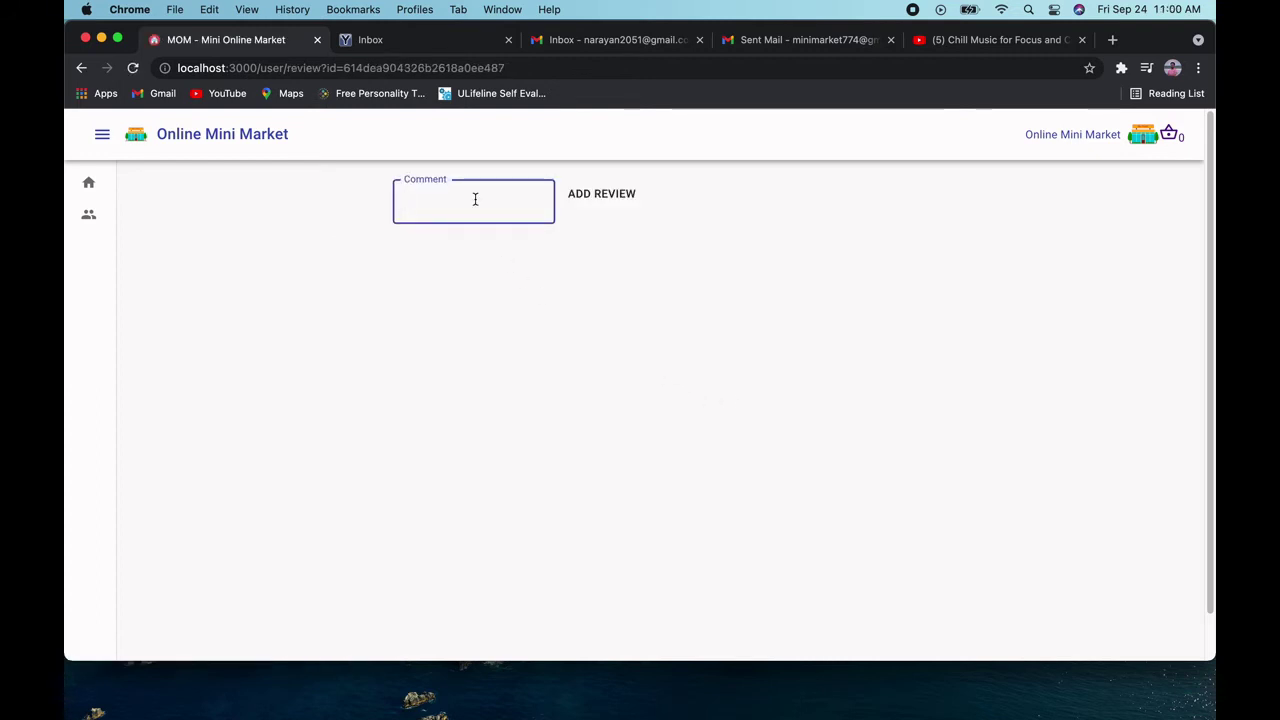
type("this was nice")
left_click(612, 206)
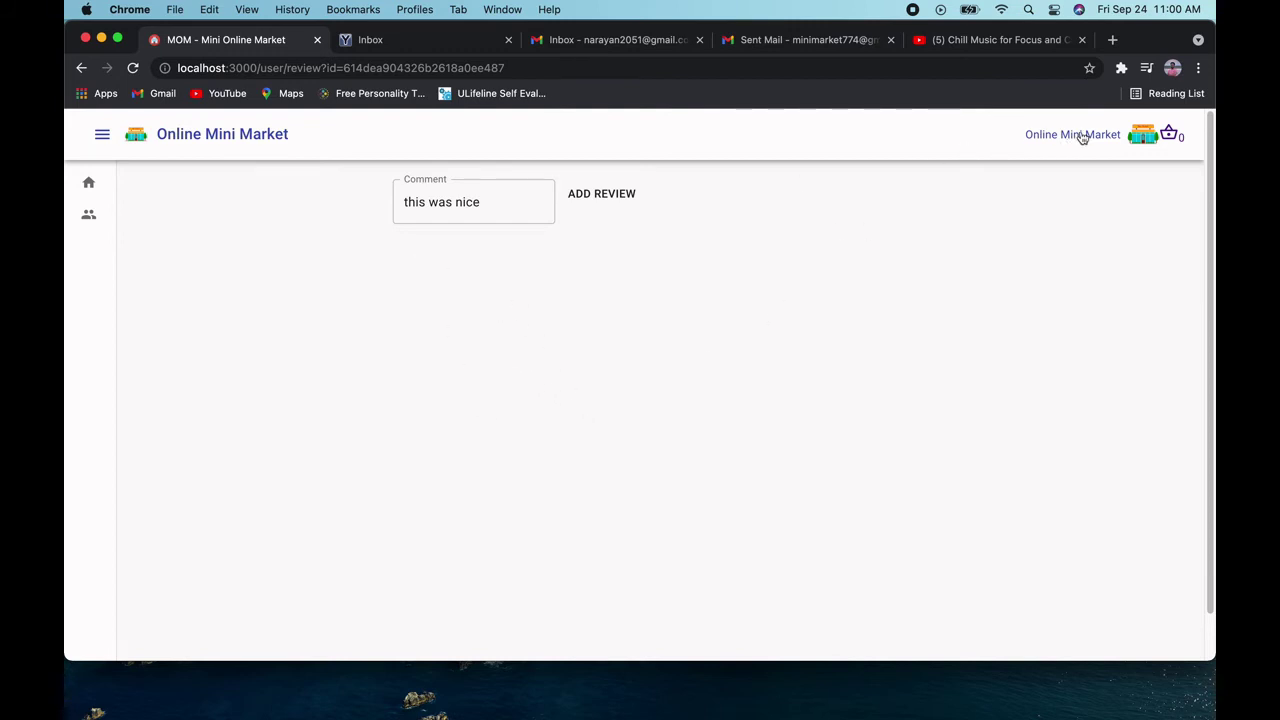
left_click(1143, 134)
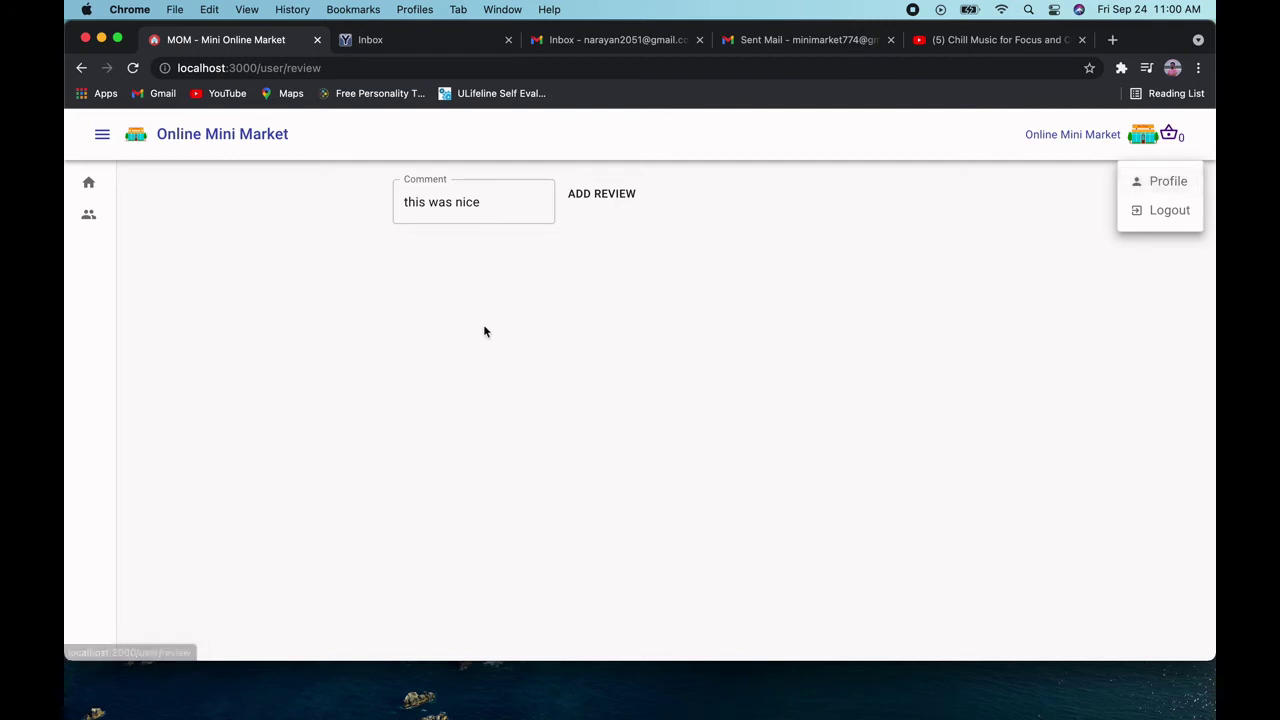
Step: Add the mac and Iphone13 to the basket and proceed to checkout
left_click(89, 184)
left_click(89, 187)
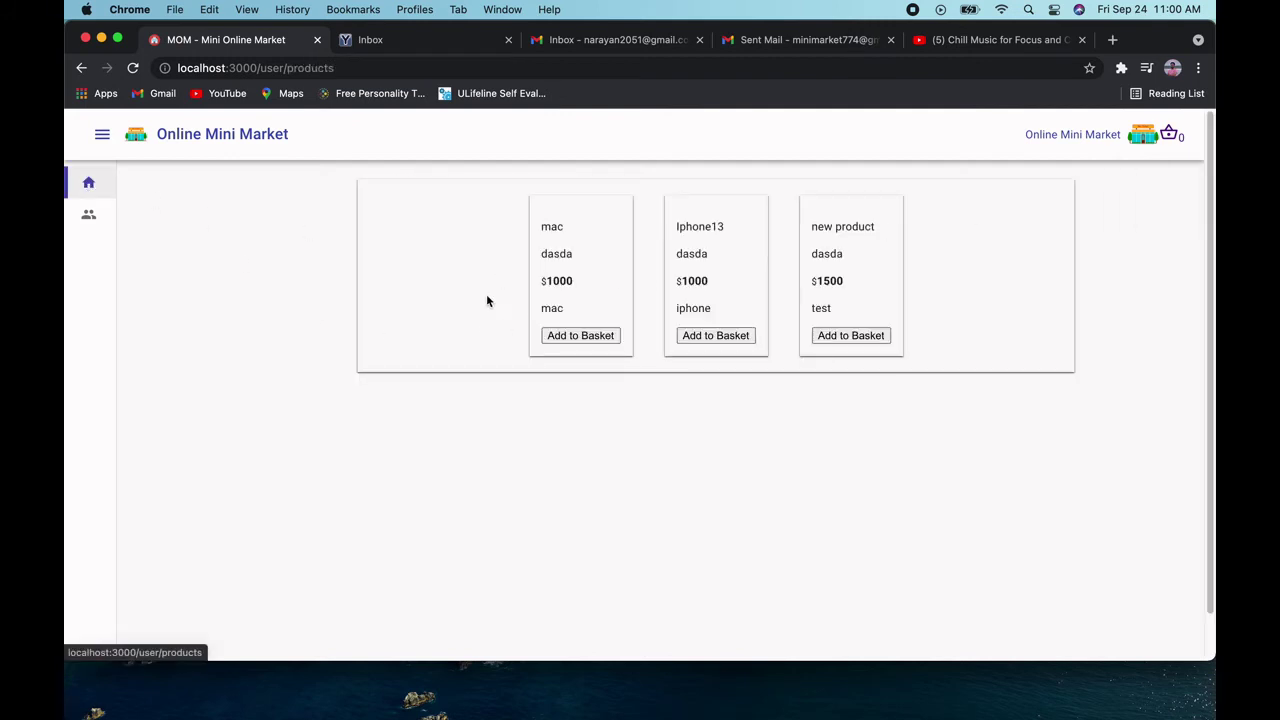
left_click(604, 340)
left_click(711, 337)
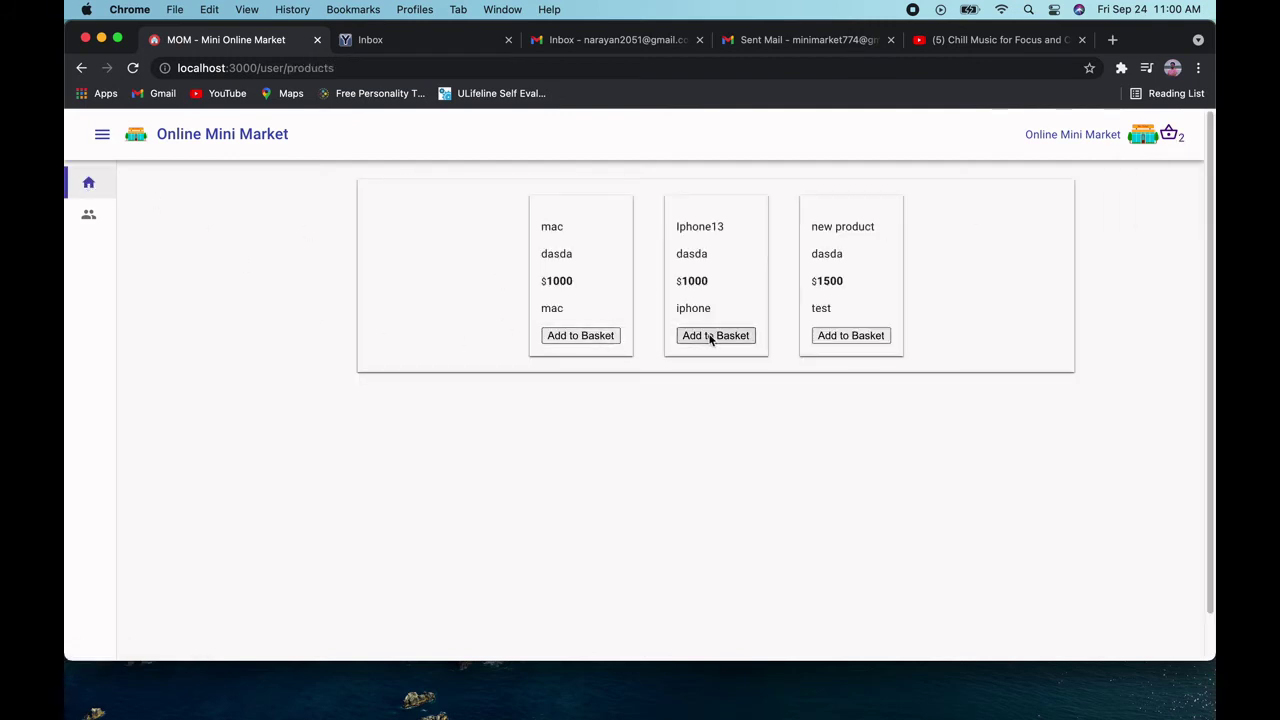
left_click(1168, 136)
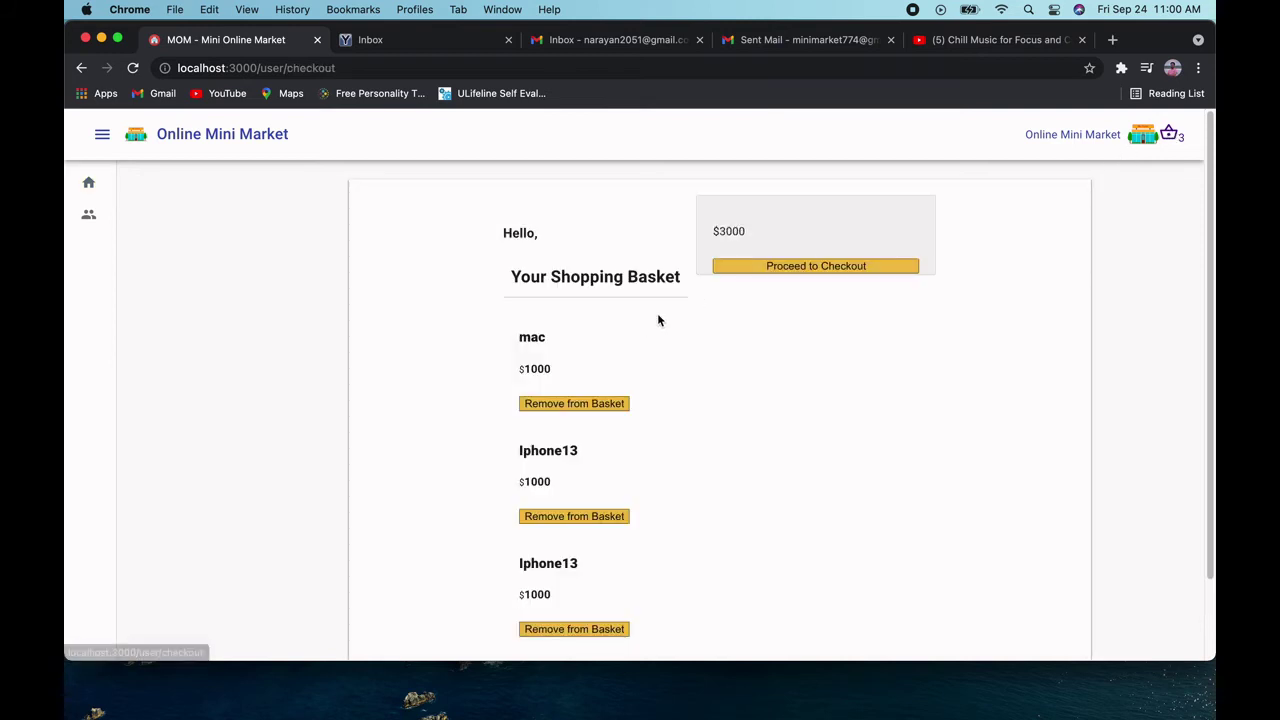
left_click(800, 267)
scroll(630, 420, "down", 5)
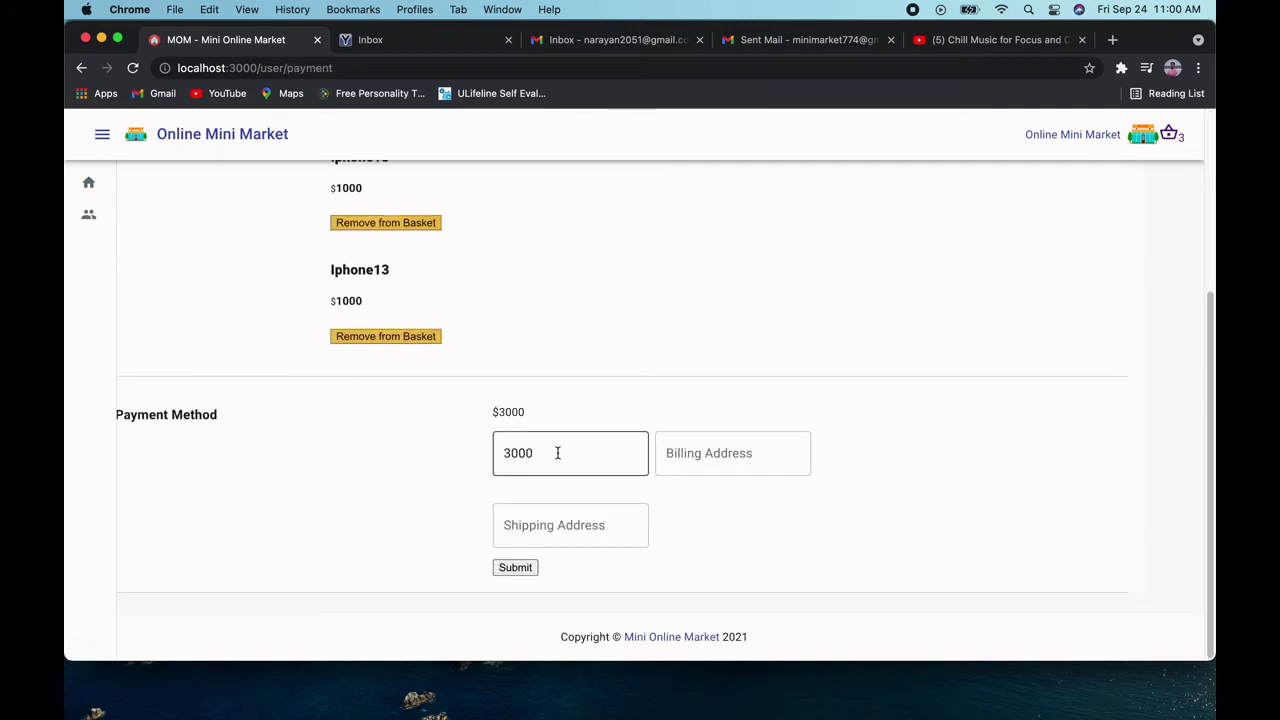
Step: Enter billing address 100N ST MUM, copy it into shipping, and submit the $3000 order
left_click(556, 453)
left_click(749, 457)
left_click(676, 380)
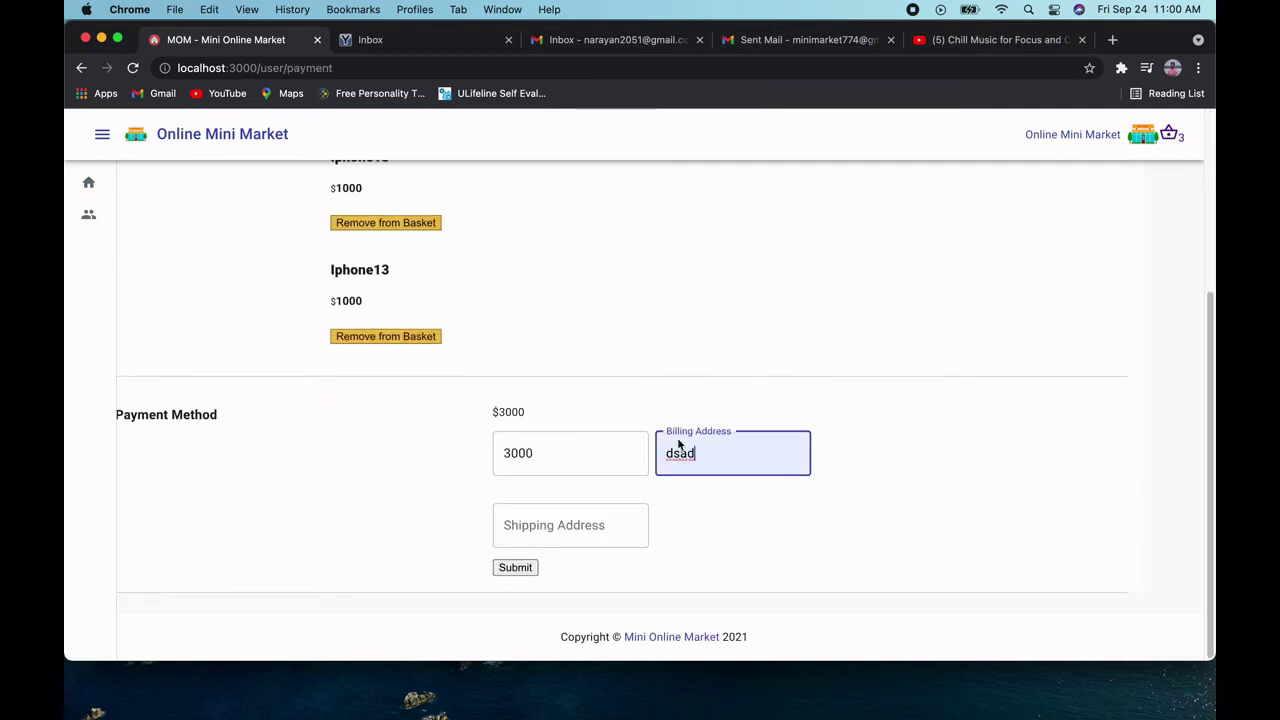
left_click(586, 531)
left_click_drag(726, 457, 655, 458)
type("100N ST MUM")
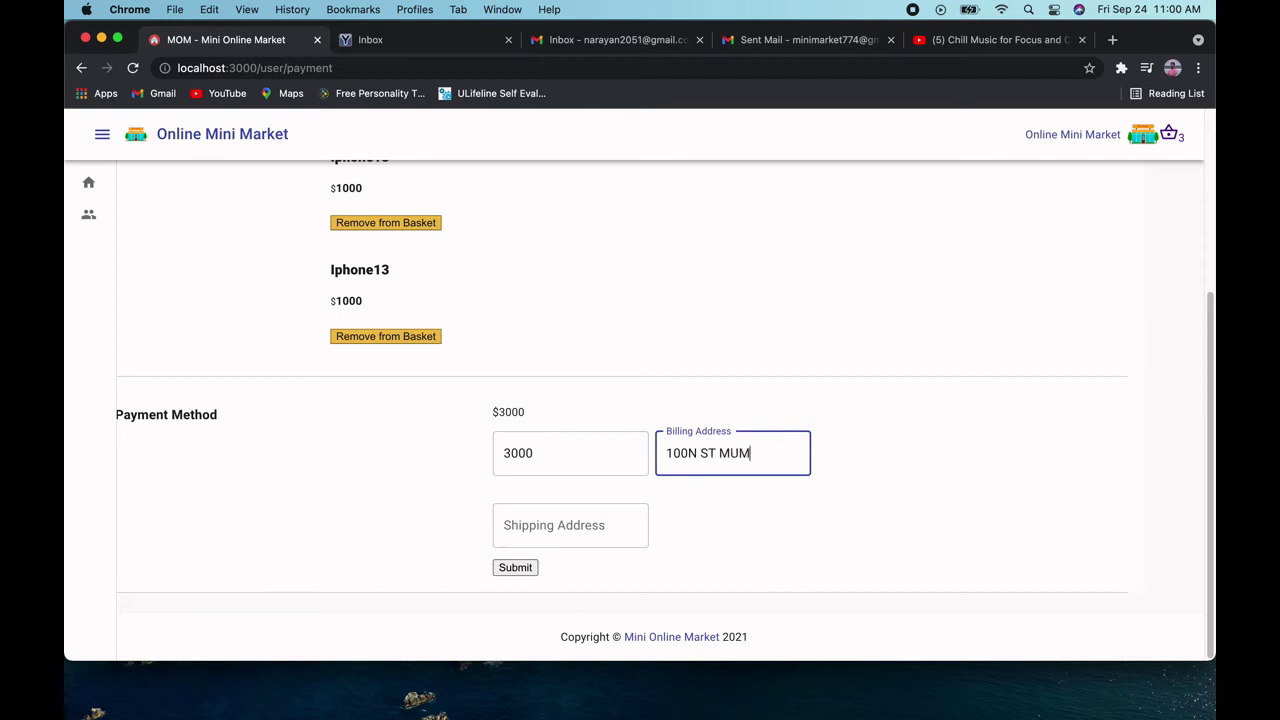
key("super+a")
key("super+c")
left_click(586, 531)
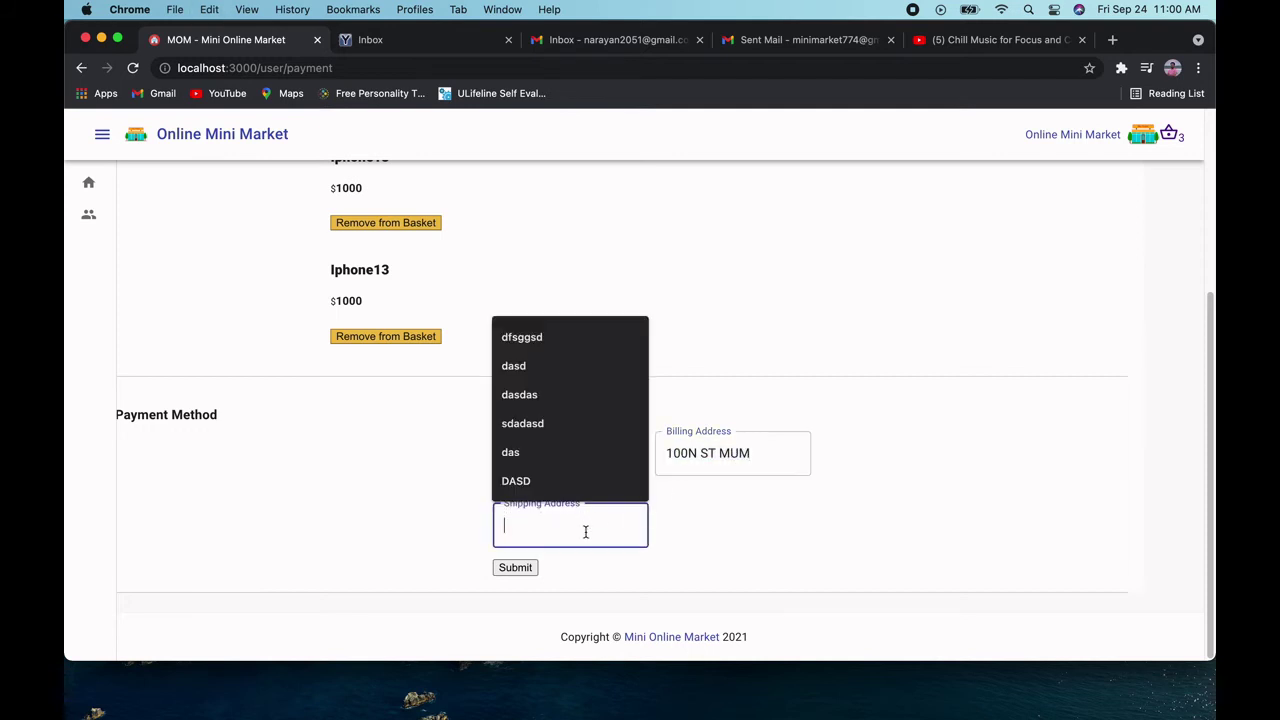
key("super+v")
left_click(515, 567)
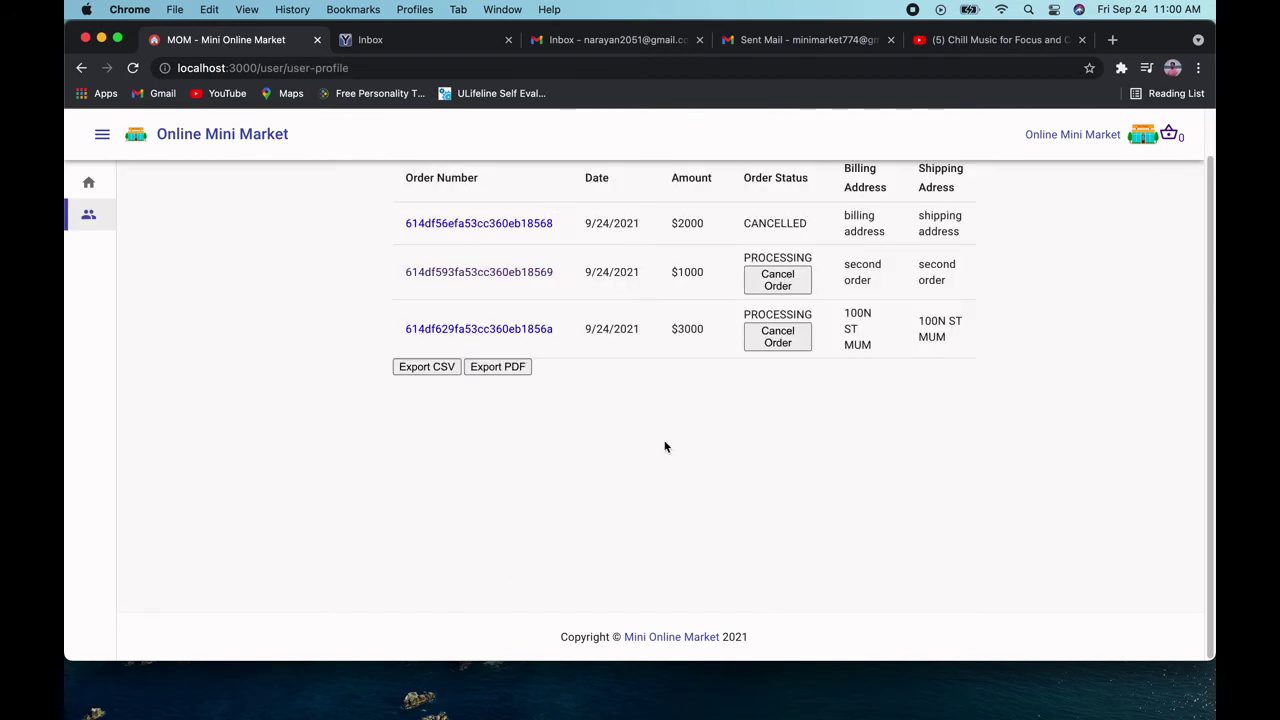
Step: From the $3000 order's details, review the Iphone13 with 'another comment', then return to products
left_click(464, 335)
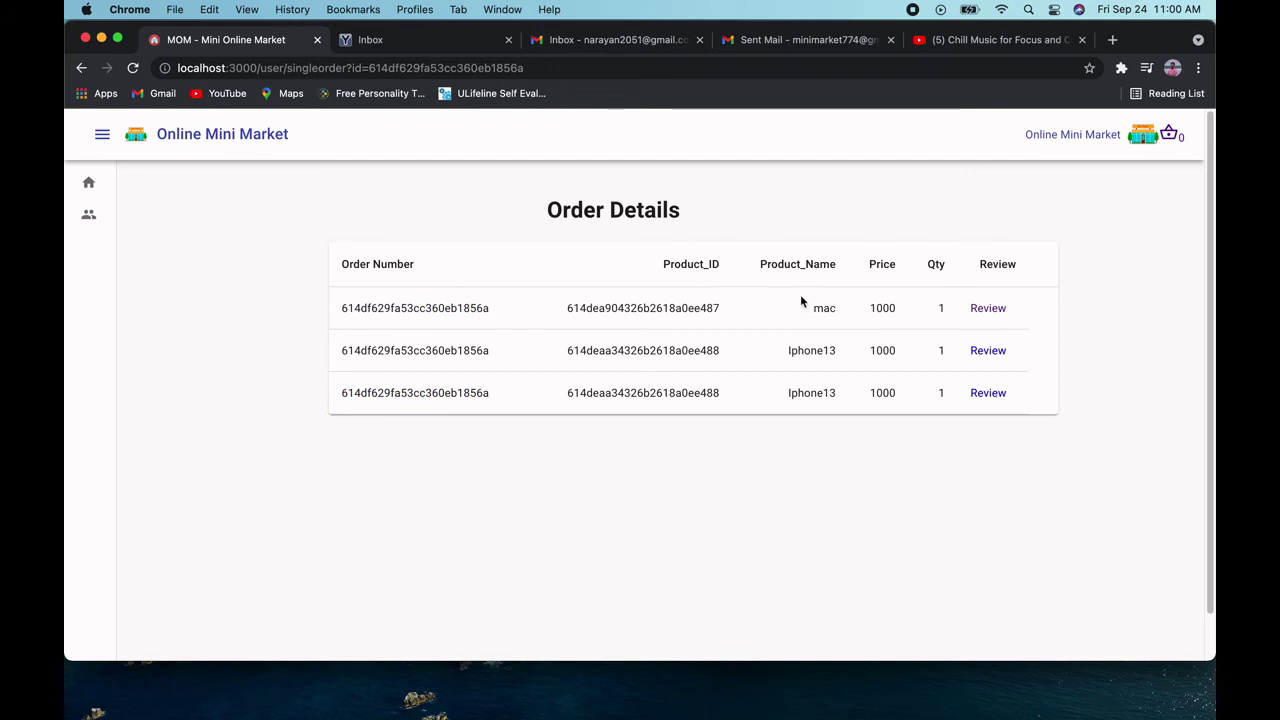
left_click_drag(800, 300, 837, 434)
left_click(857, 407)
left_click(980, 350)
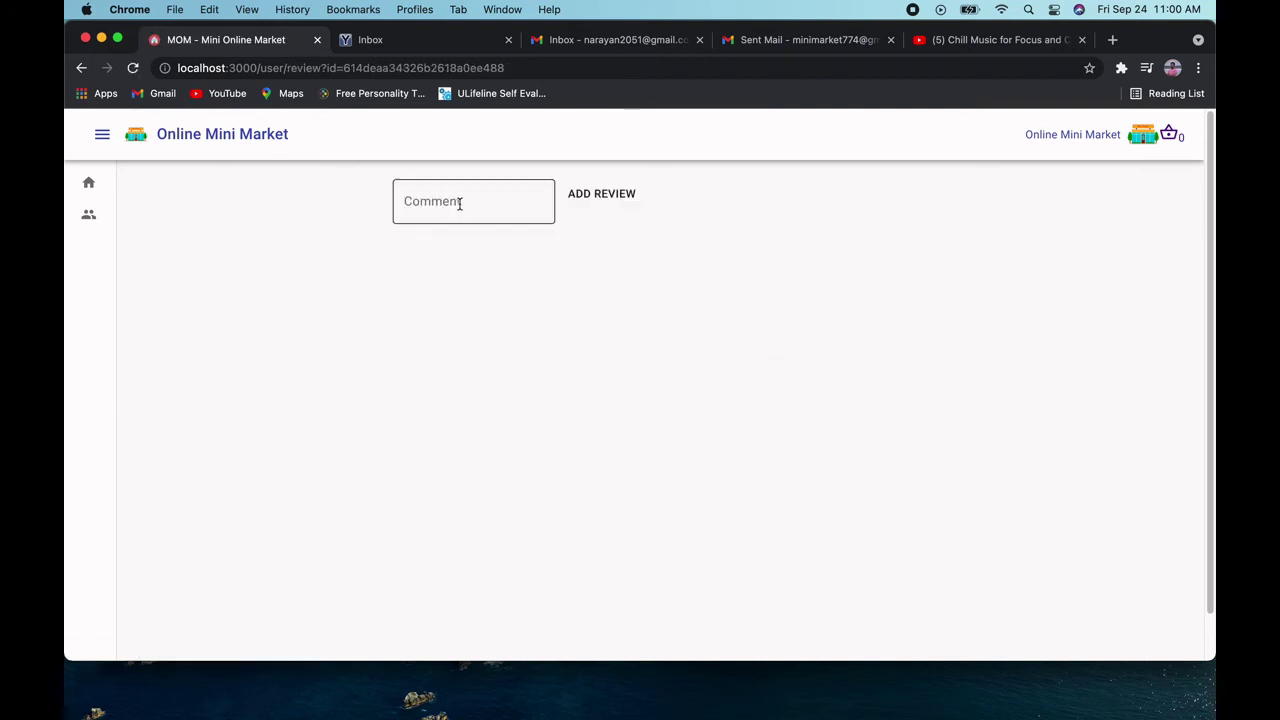
left_click(457, 203)
type("another comment")
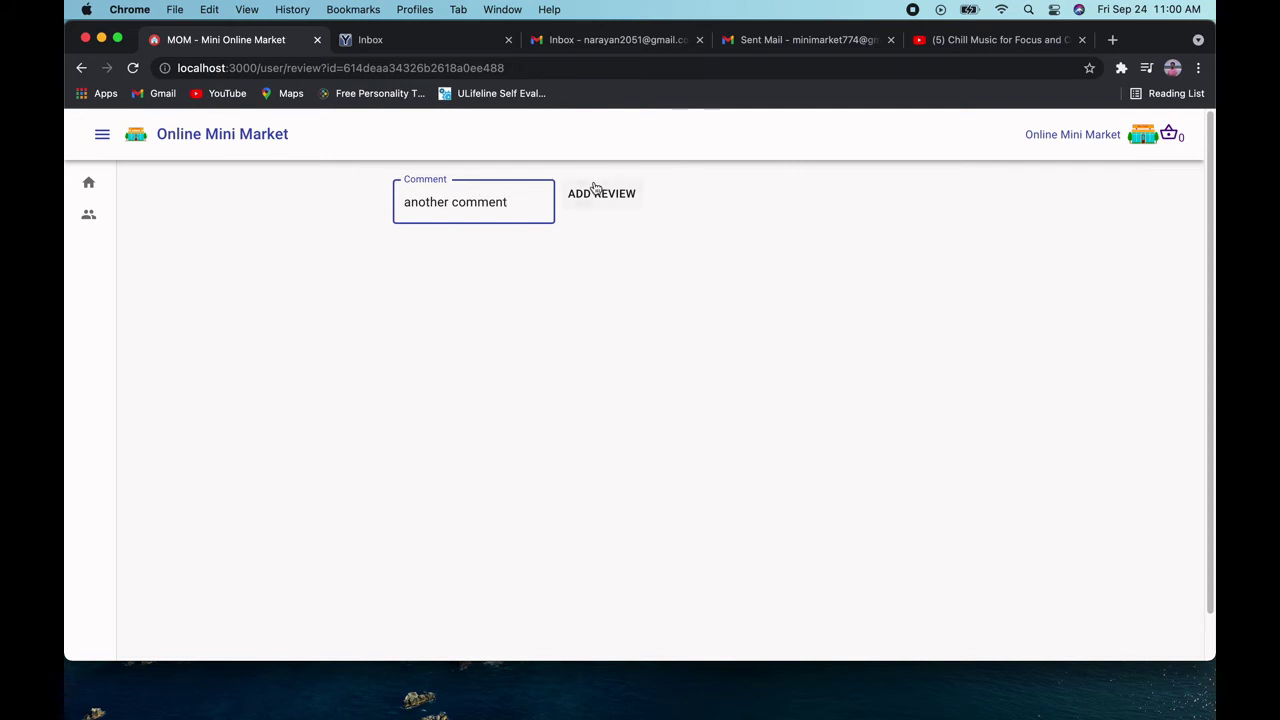
left_click(596, 193)
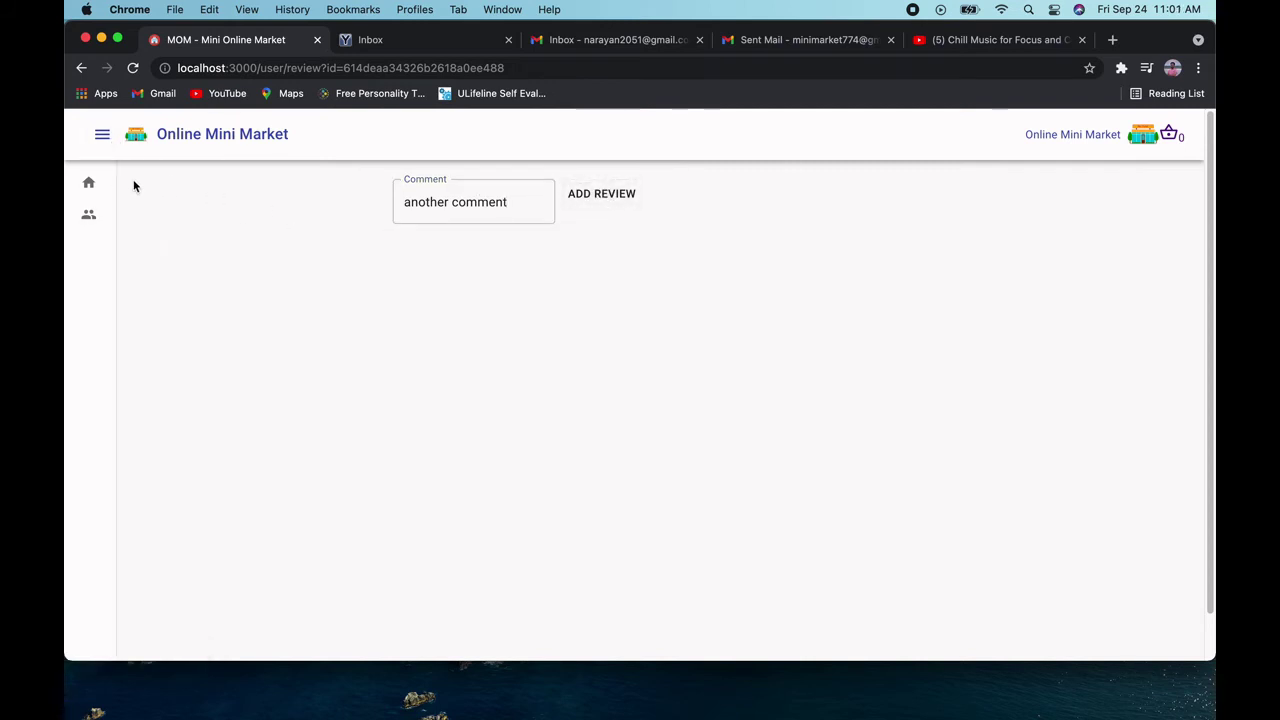
left_click(88, 182)
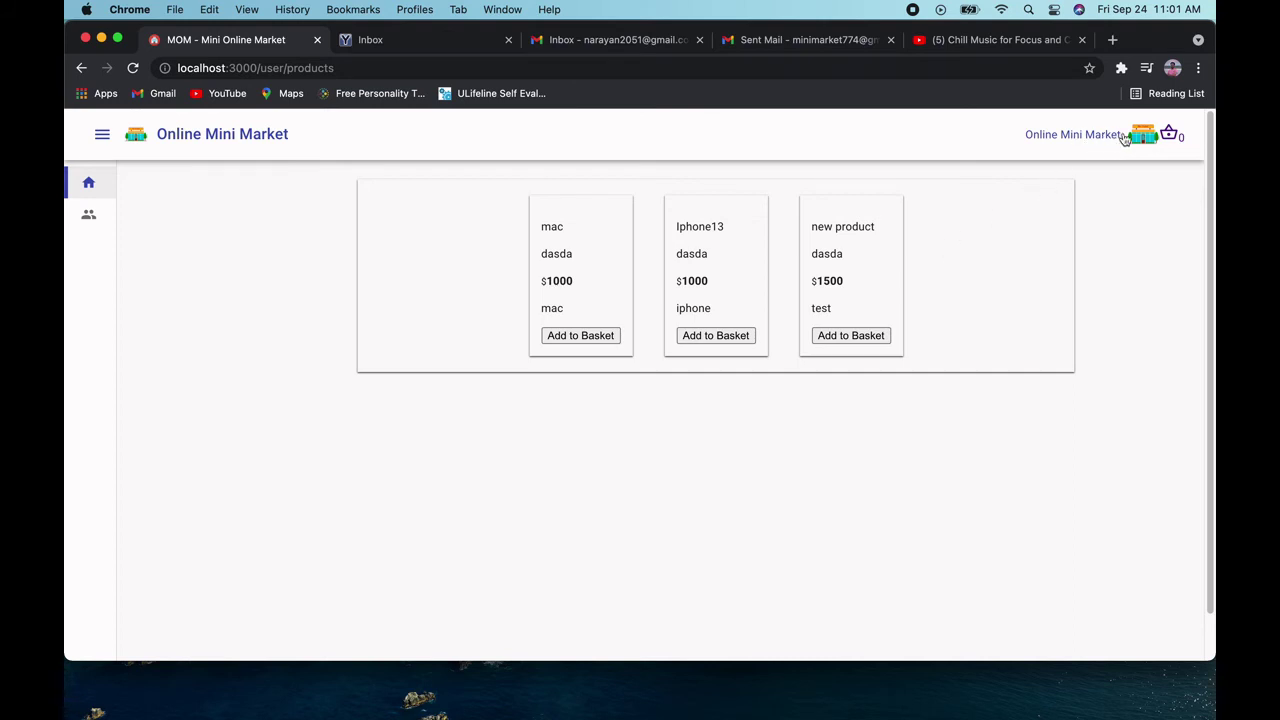
Step: Log out of the buyer account from the header account menu
left_click(101, 224)
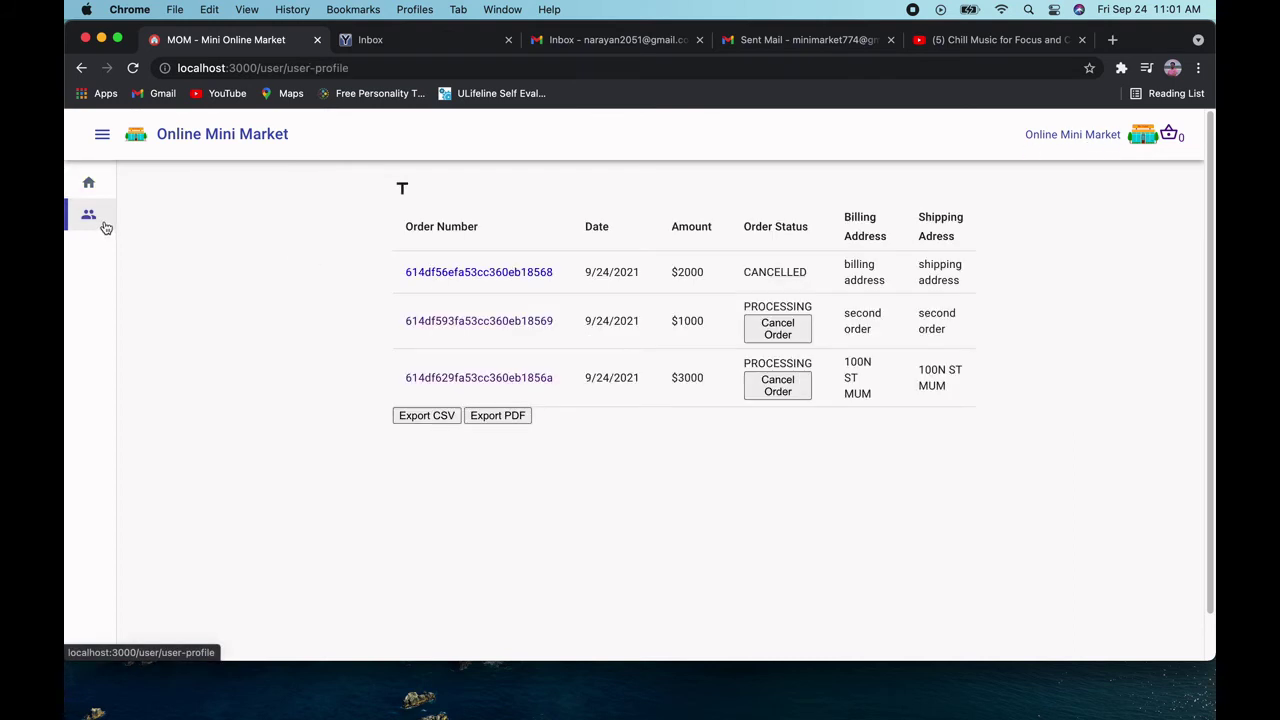
left_click(102, 134)
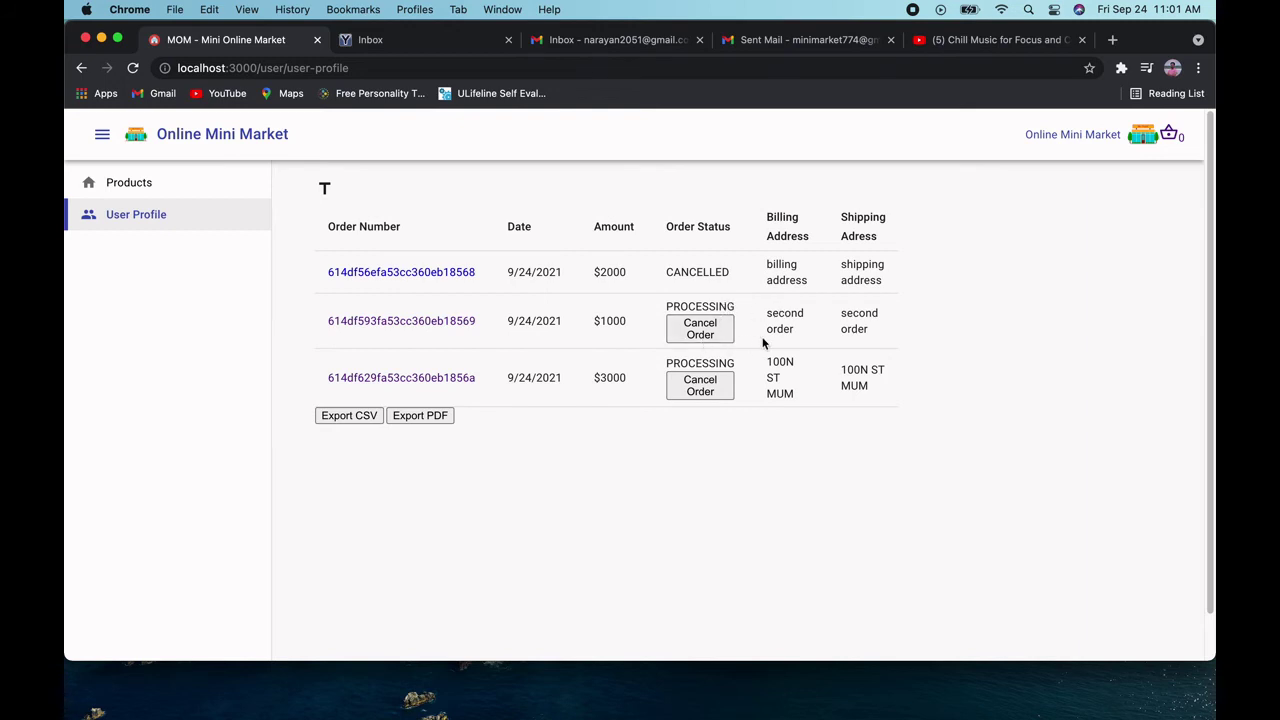
left_click(1067, 140)
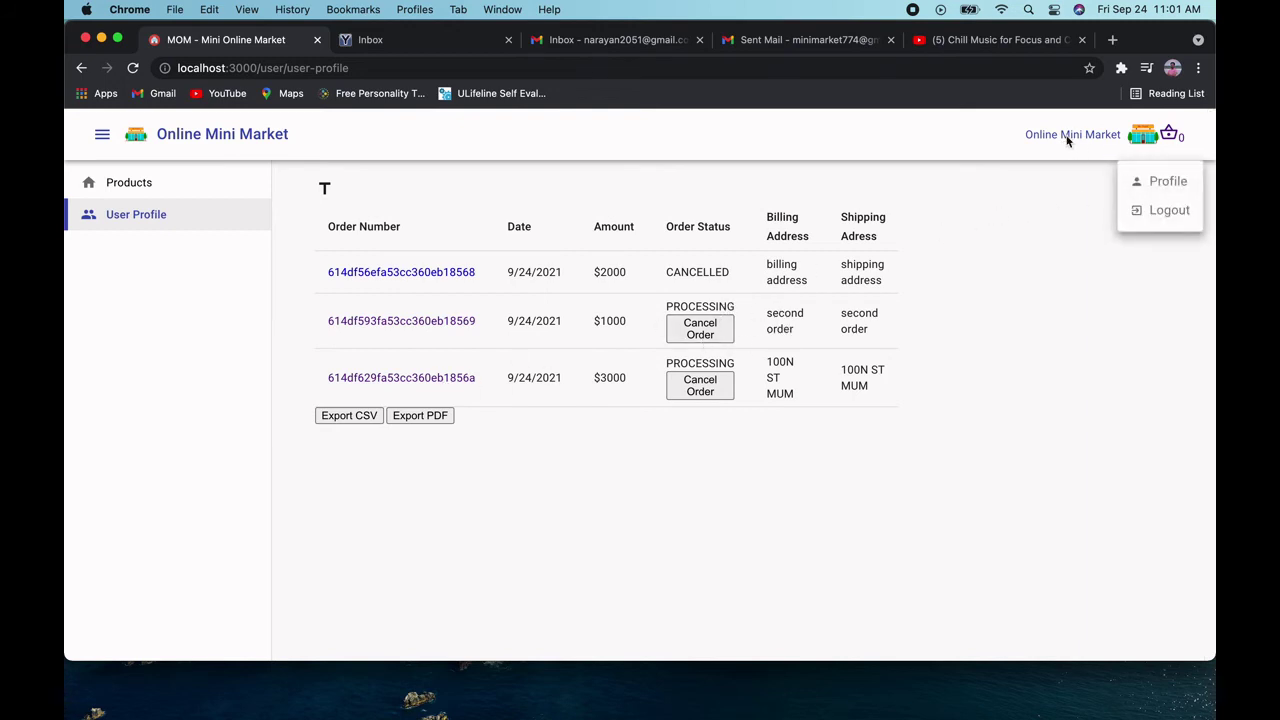
left_click(1153, 212)
Step: Log in with the saved administrator credentials and dismiss the browser's password notice
left_click(560, 336)
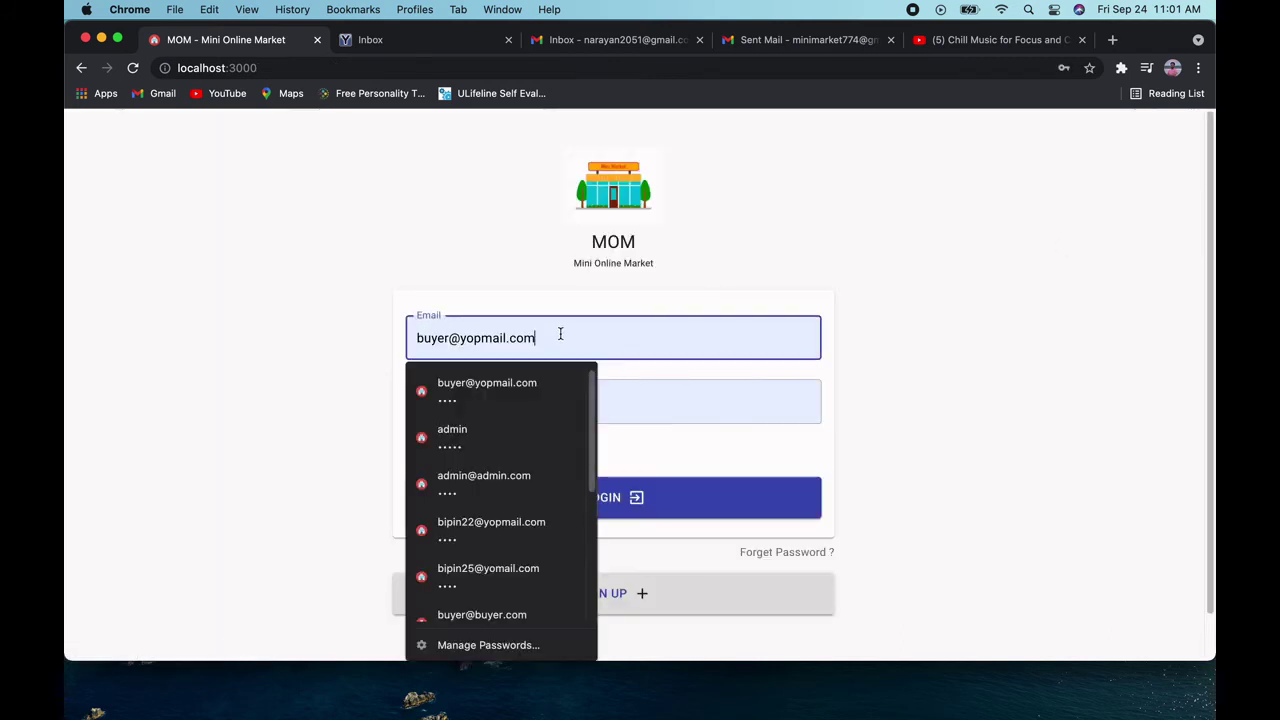
key("super+a")
type("a")
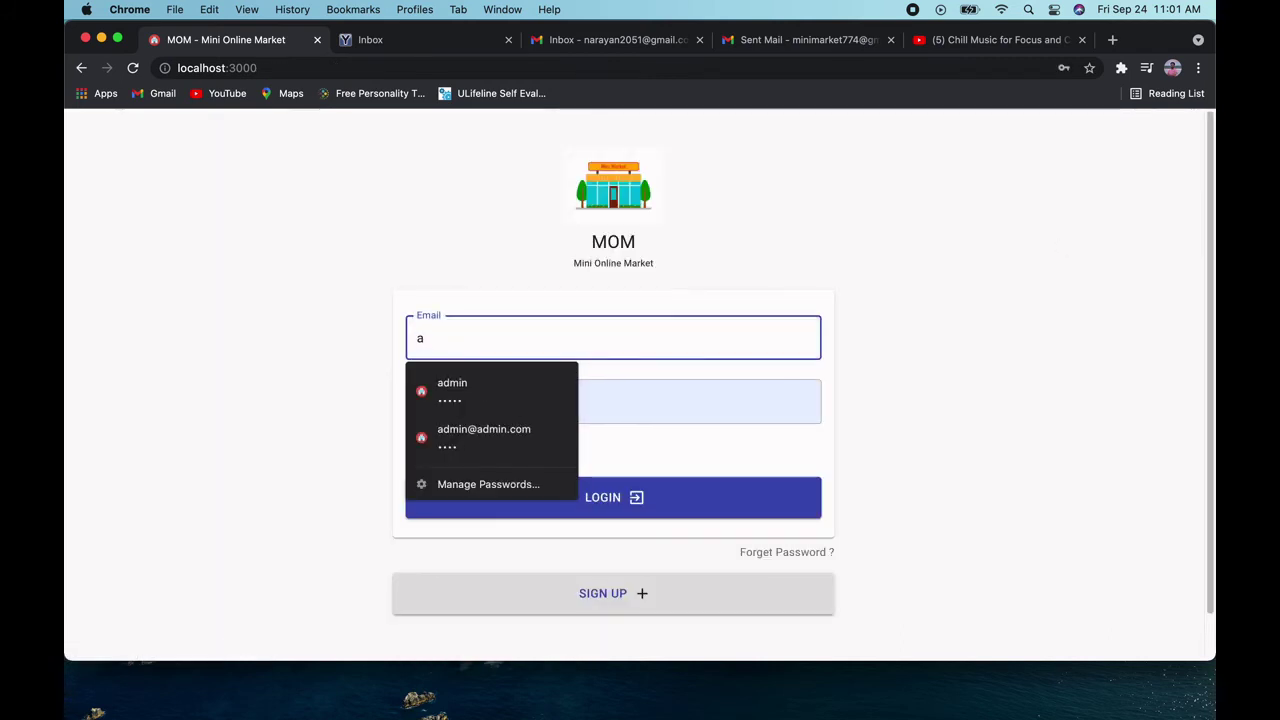
left_click(518, 432)
left_click(600, 497)
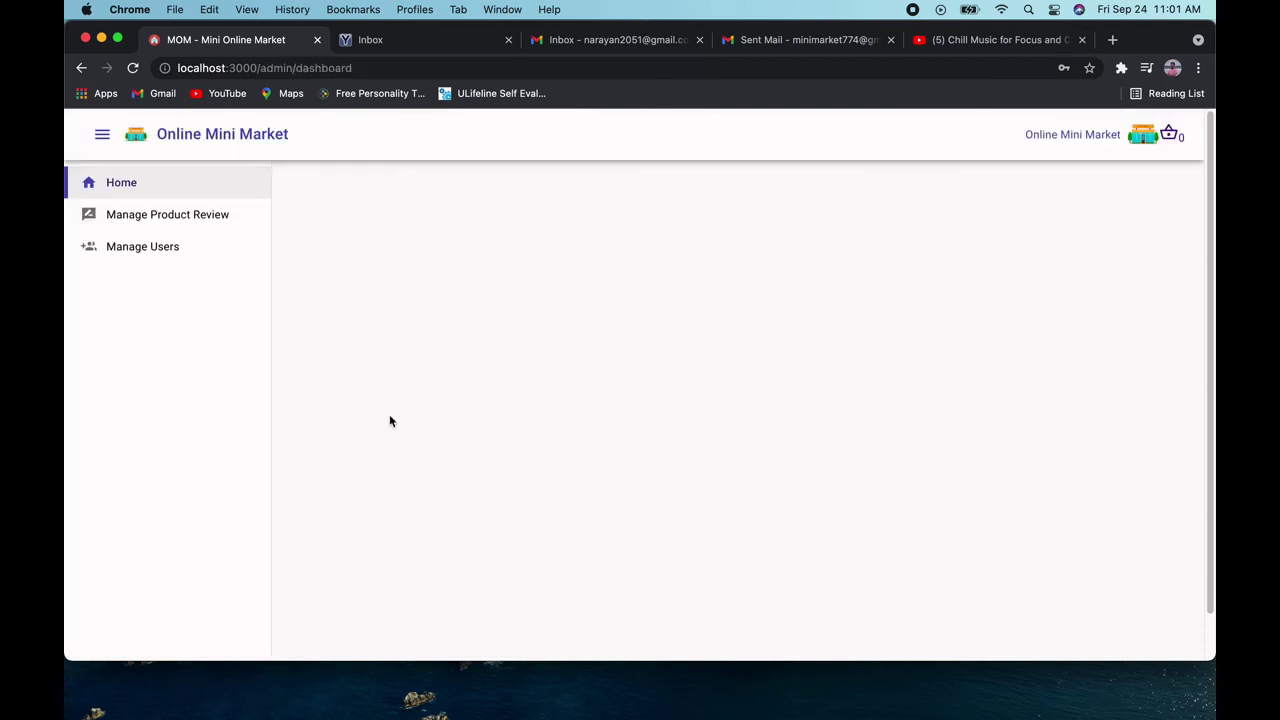
left_click(670, 287)
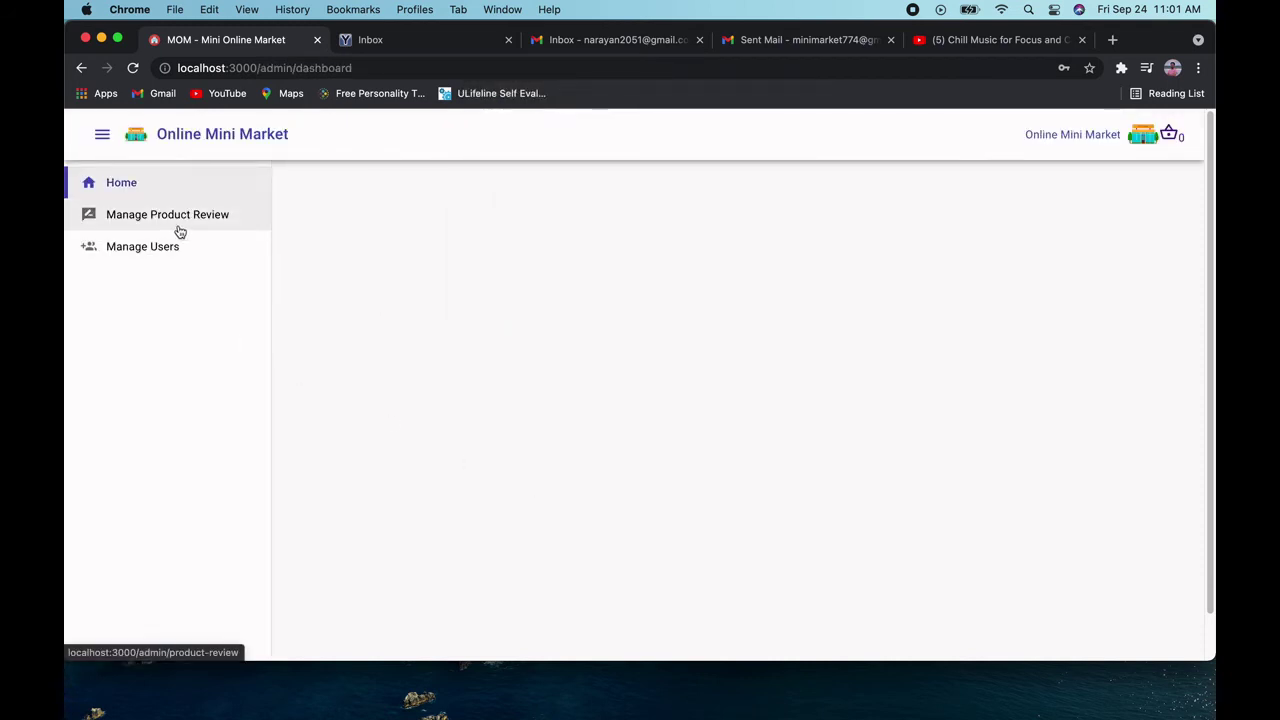
Step: In Manage Product Review, approve the mac review 'this was nice'
left_click(180, 230)
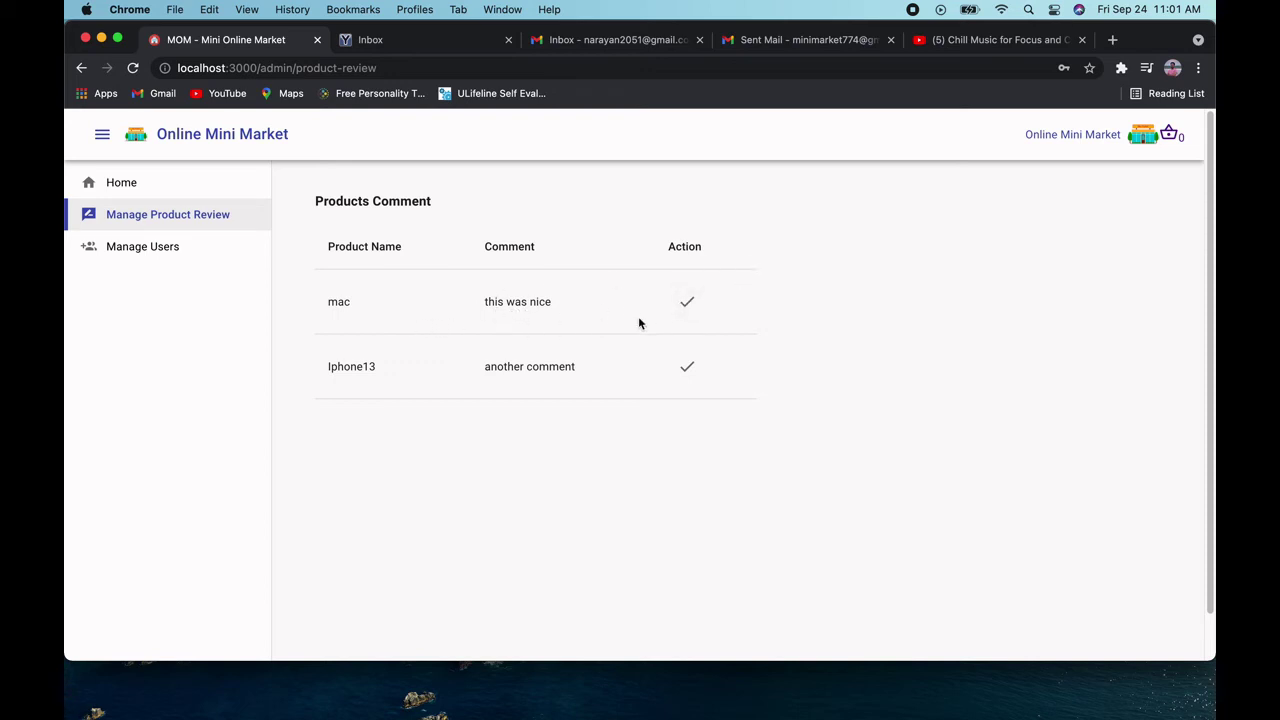
left_click(687, 302)
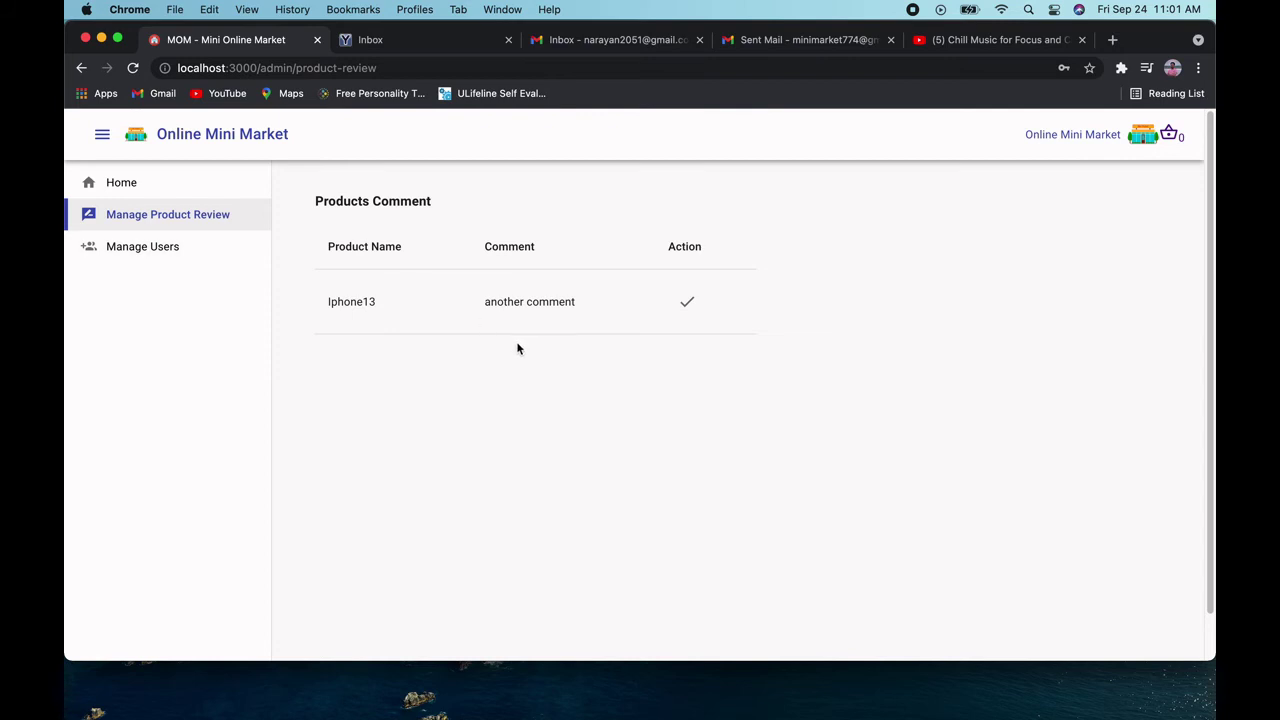
Step: In Manage Users, approve one User-role account and one Seller account
left_click(148, 259)
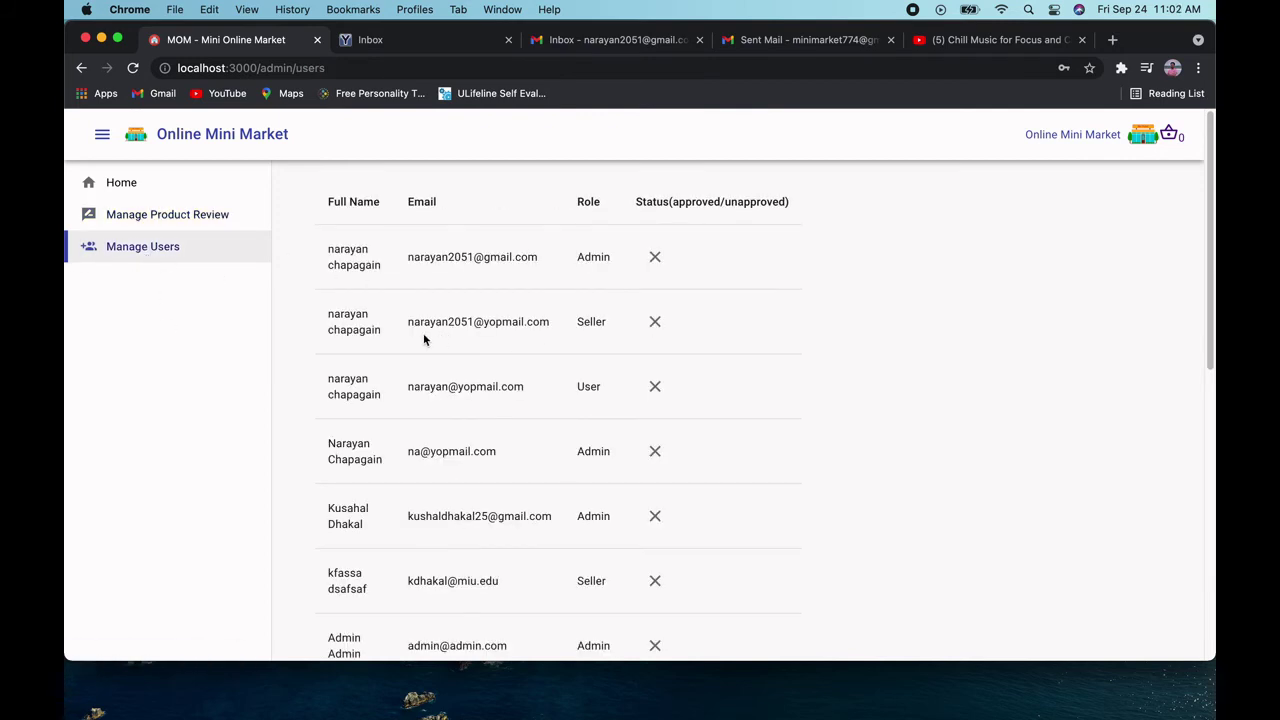
scroll(423, 335, "down", 5)
scroll(520, 440, "down", 2)
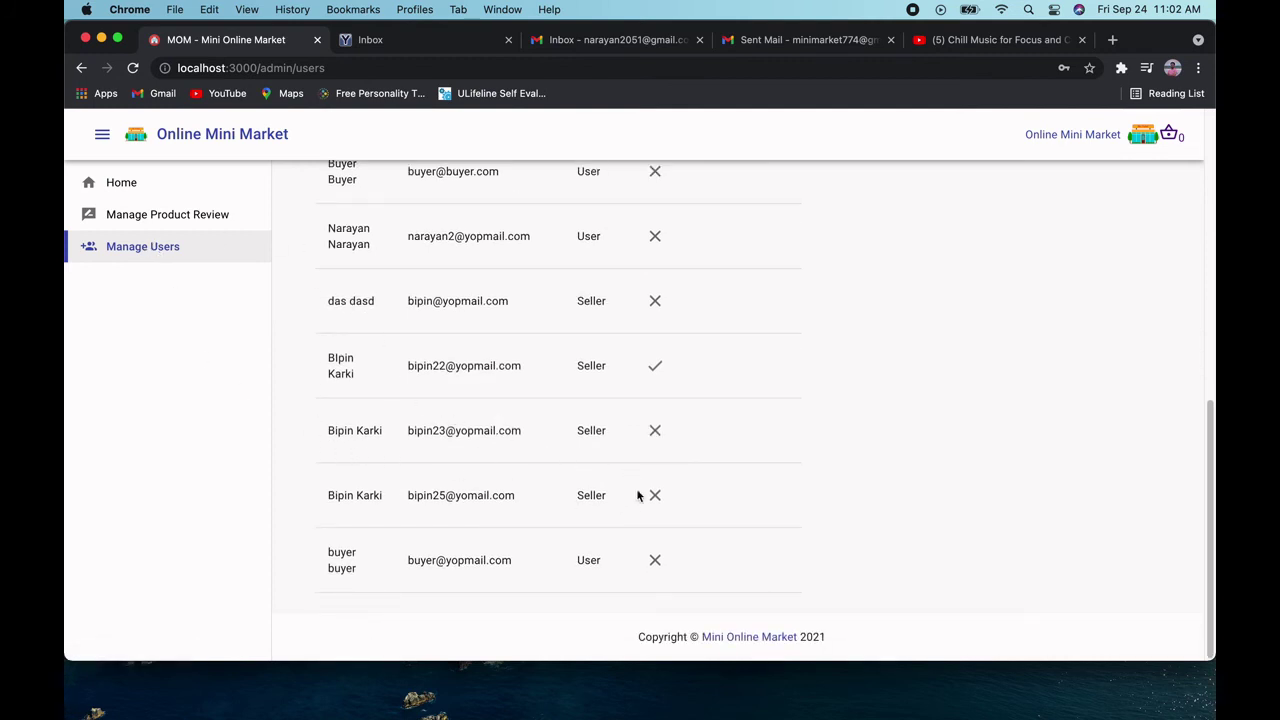
scroll(508, 368, "up", 7)
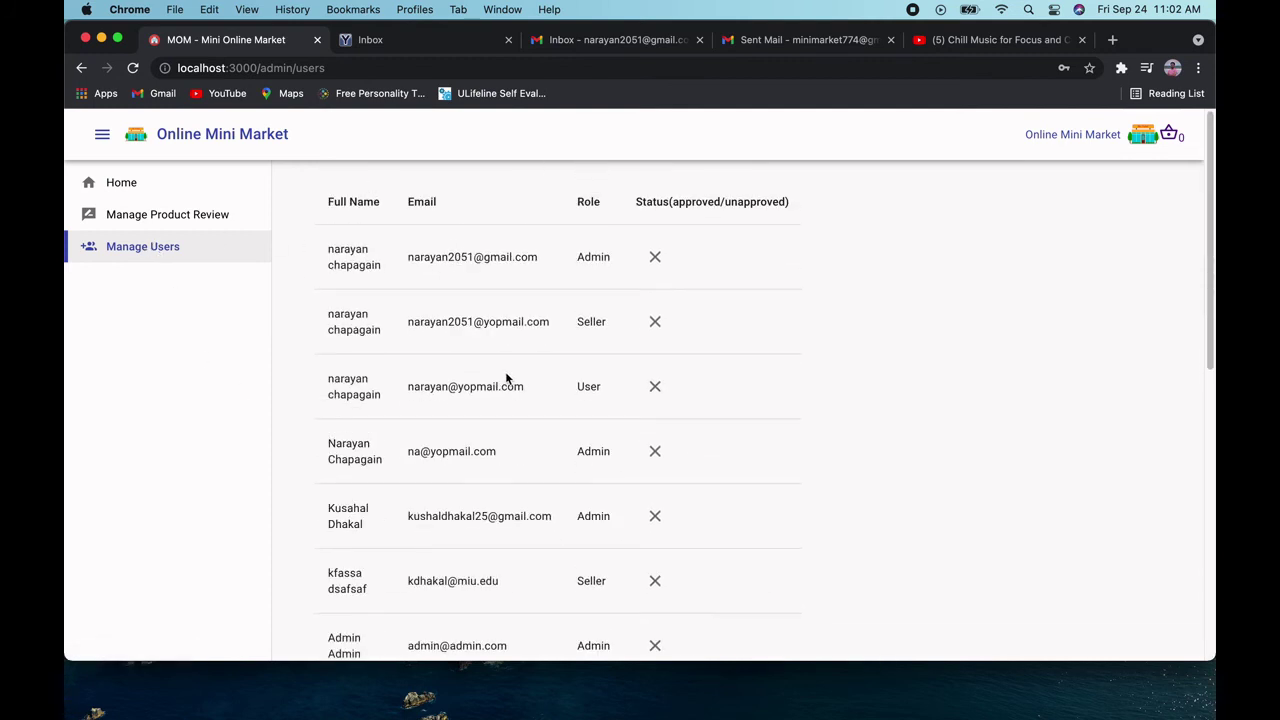
left_click(655, 388)
left_click(655, 321)
Step: Go to the Manage Product Review page of pending reviews
left_click(140, 214)
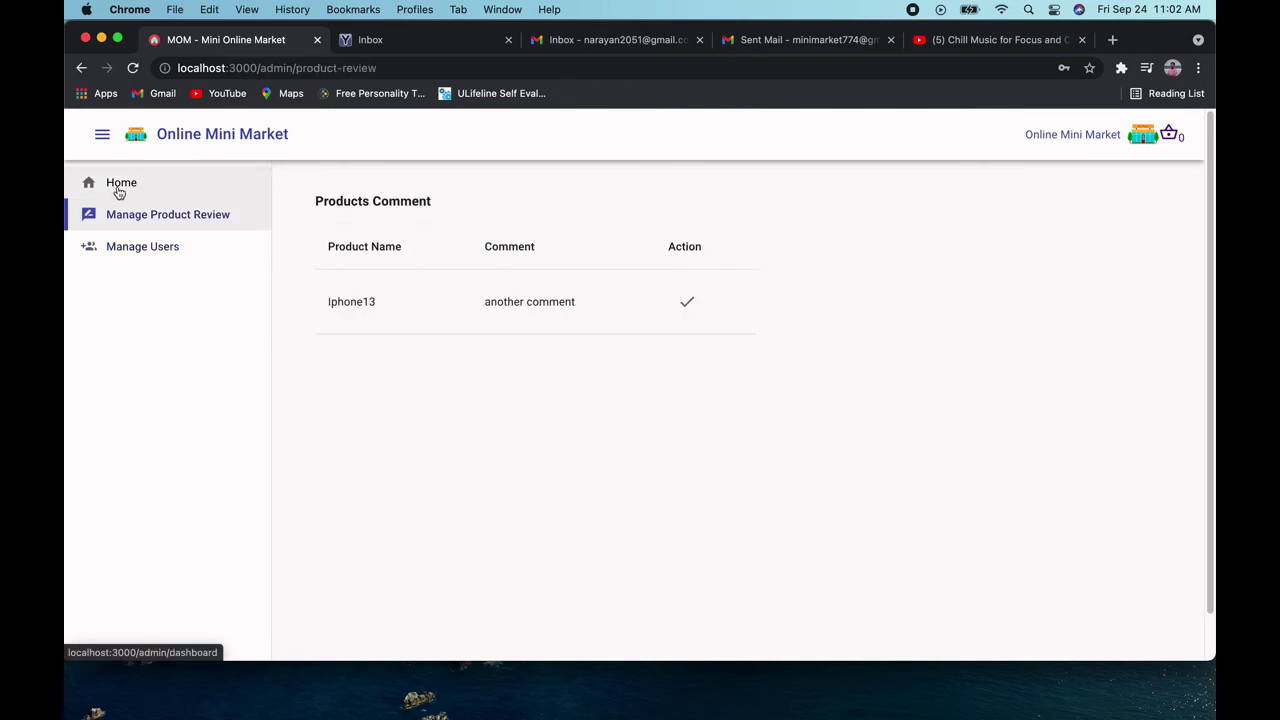
left_click(117, 186)
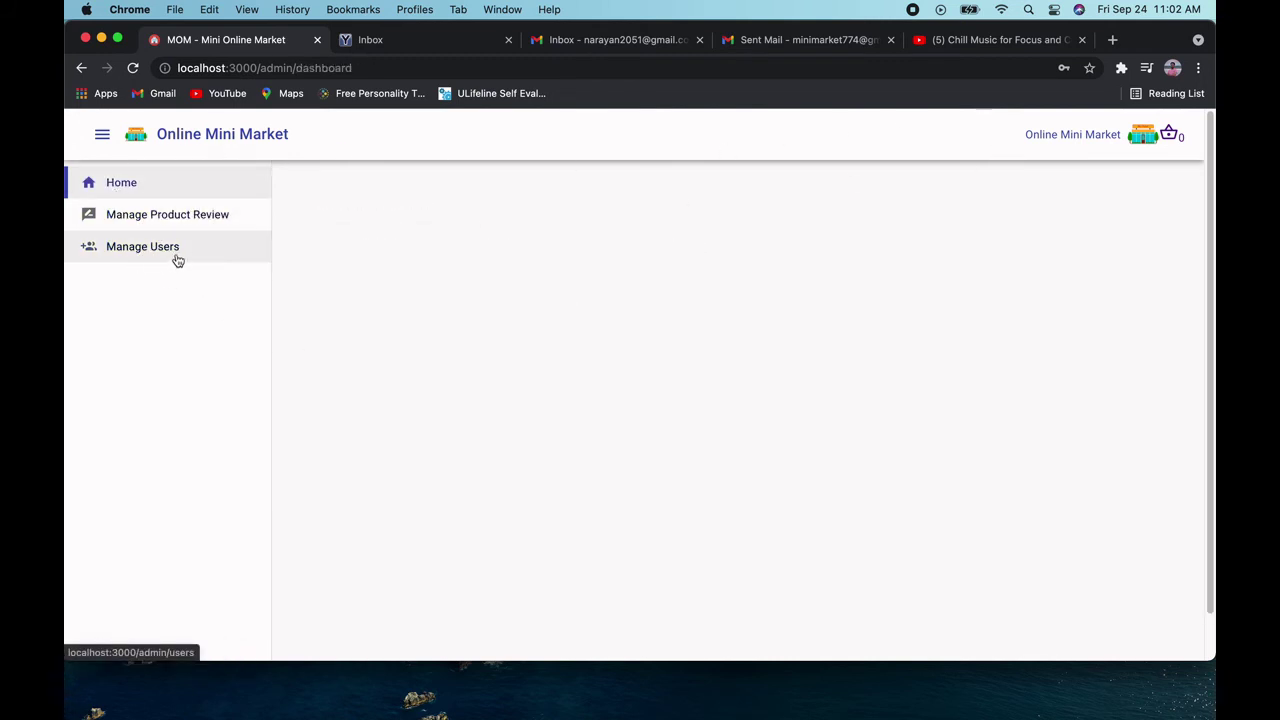
left_click(156, 222)
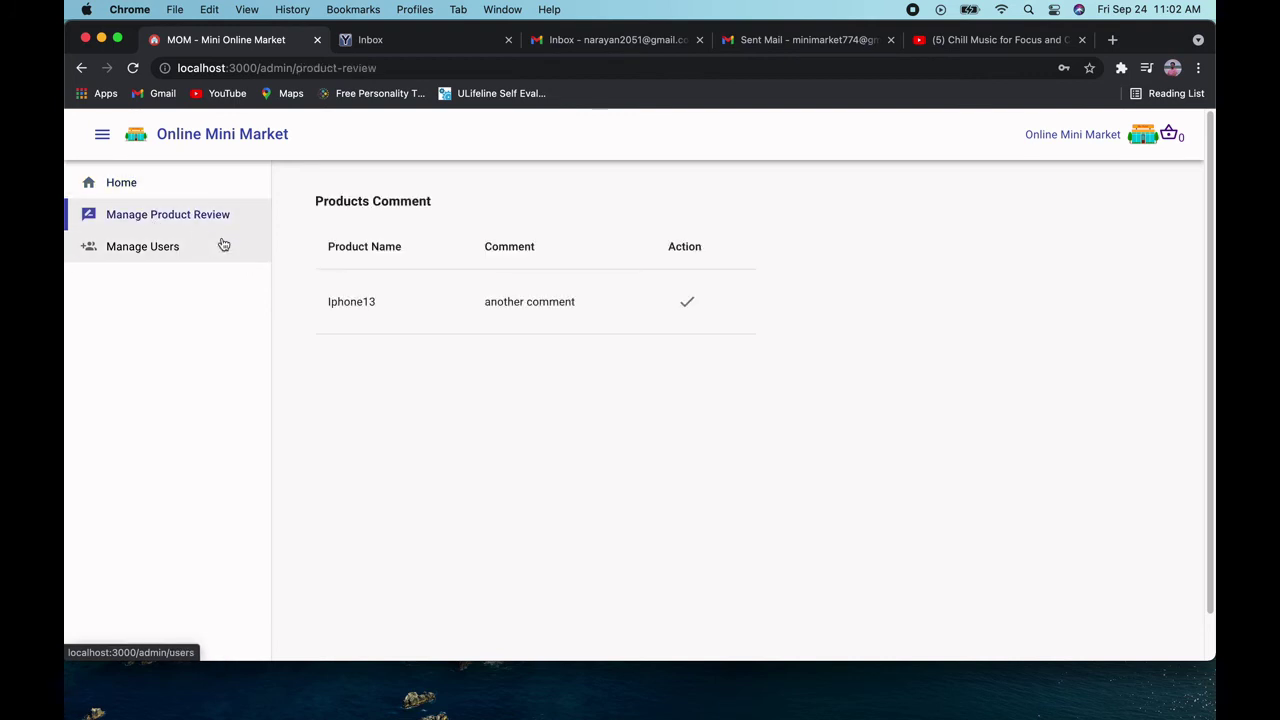
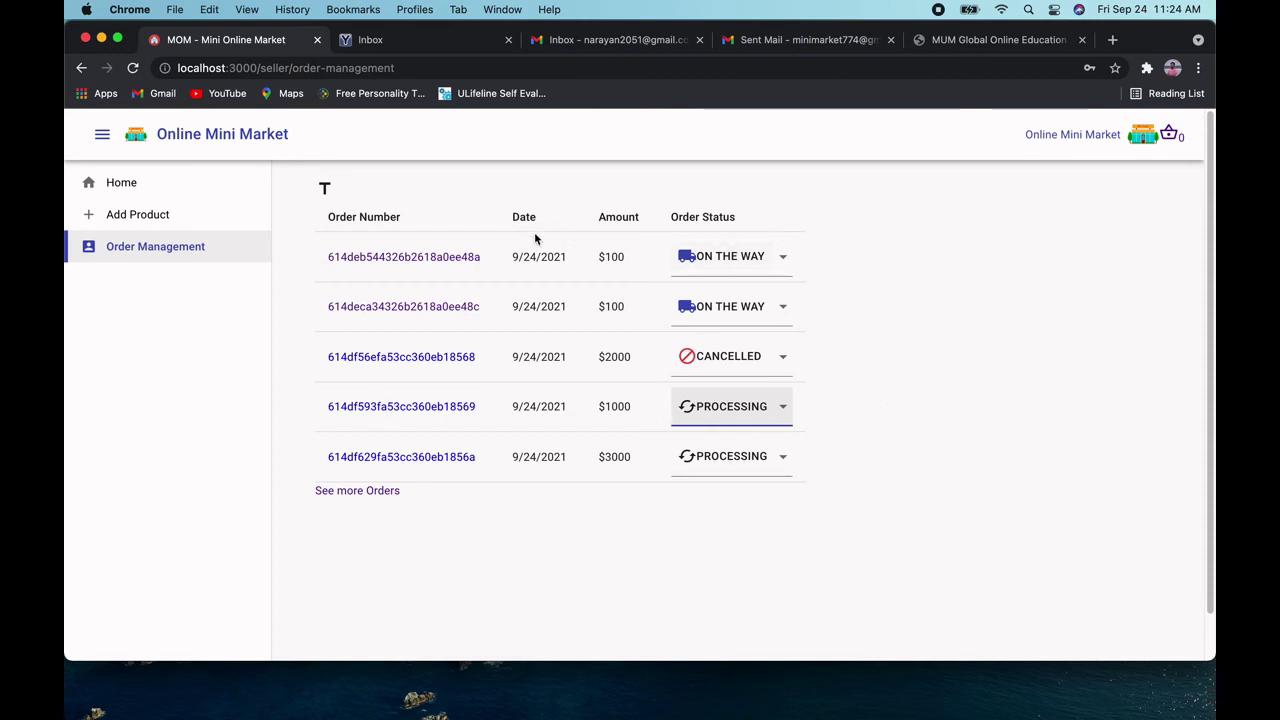
Step: Set the fourth order to SHIPPED and open its SHIPPED email in the buyer's Yopmail inbox
left_click(408, 46)
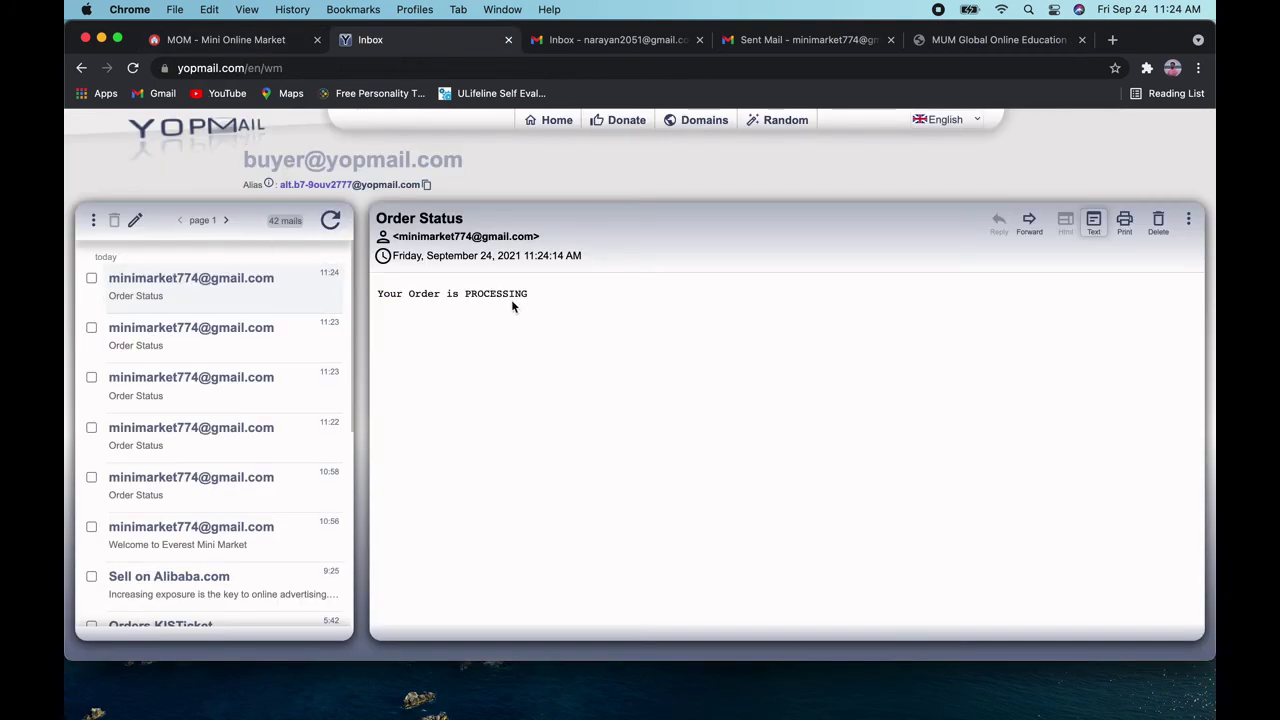
left_click(257, 44)
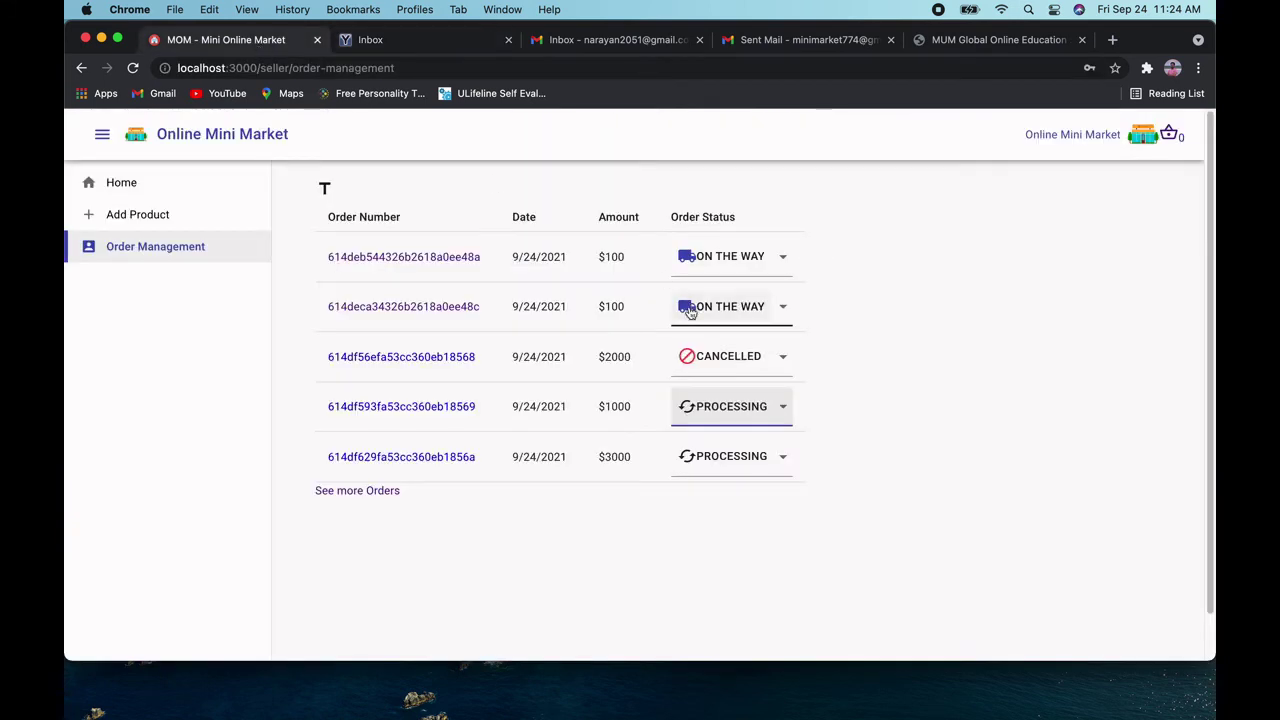
left_click(778, 415)
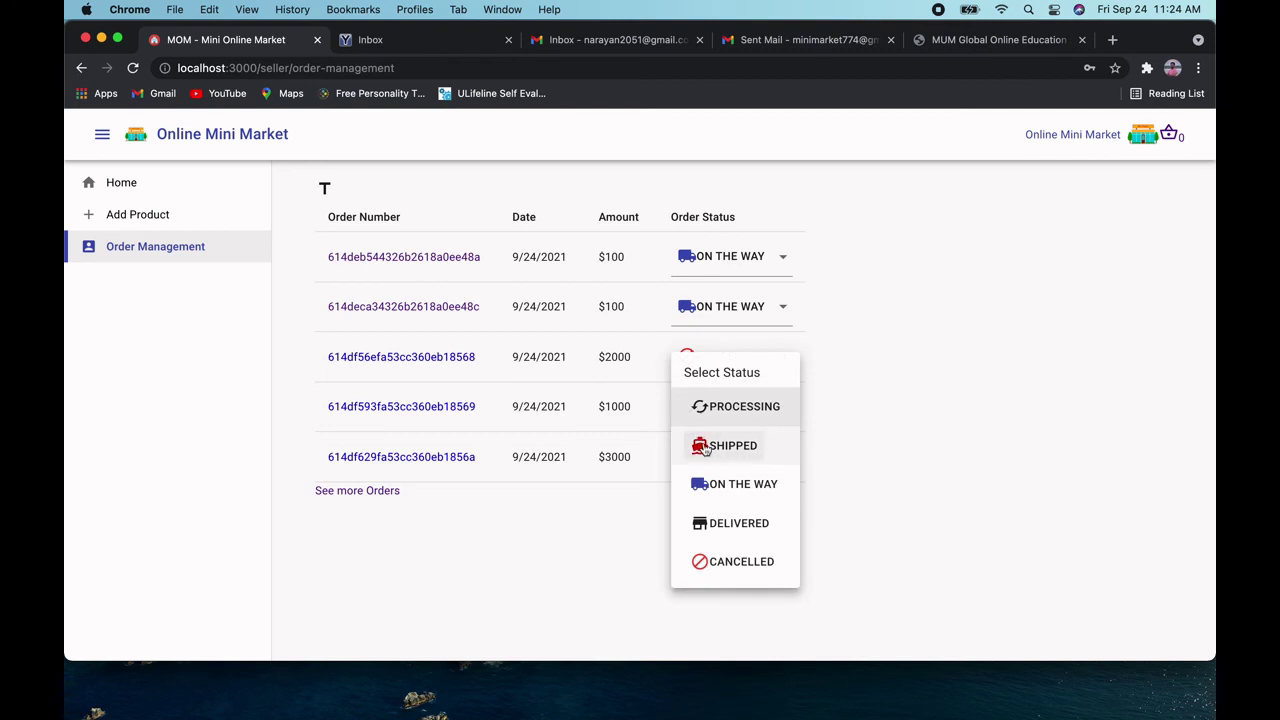
left_click(726, 448)
left_click(770, 420)
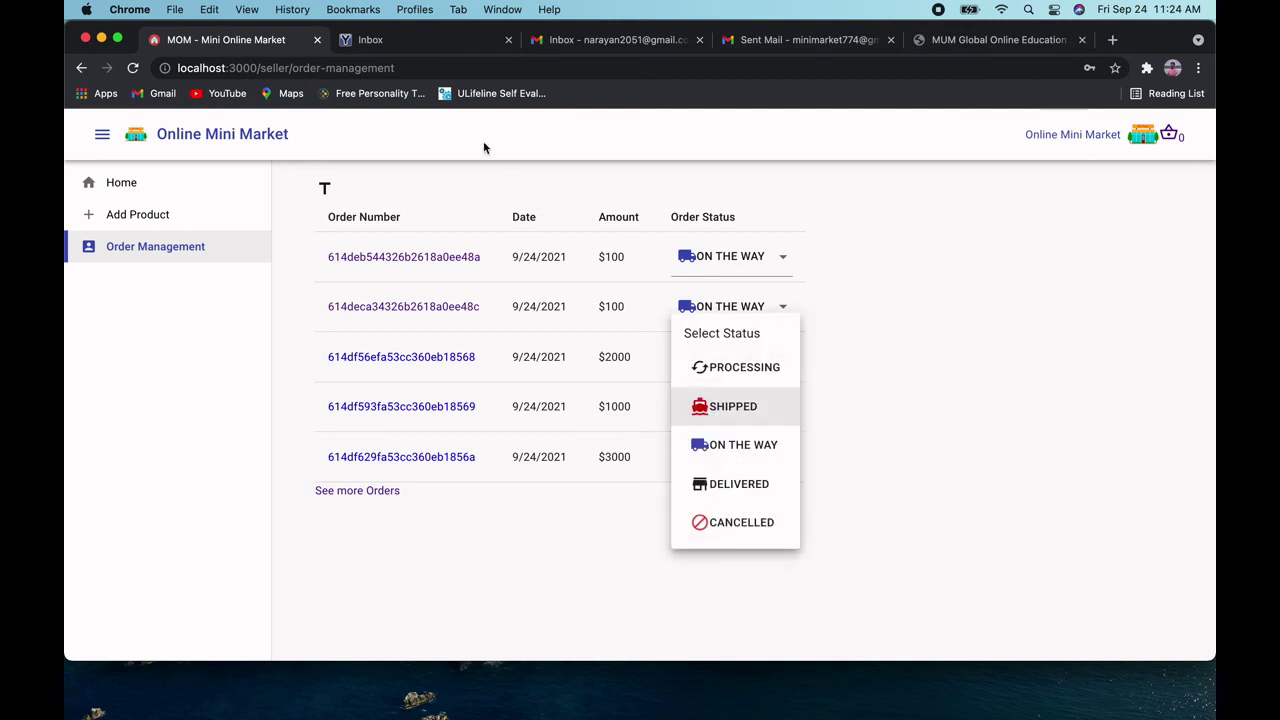
left_click(418, 9)
left_click(492, 48)
left_click(415, 40)
left_click(195, 340)
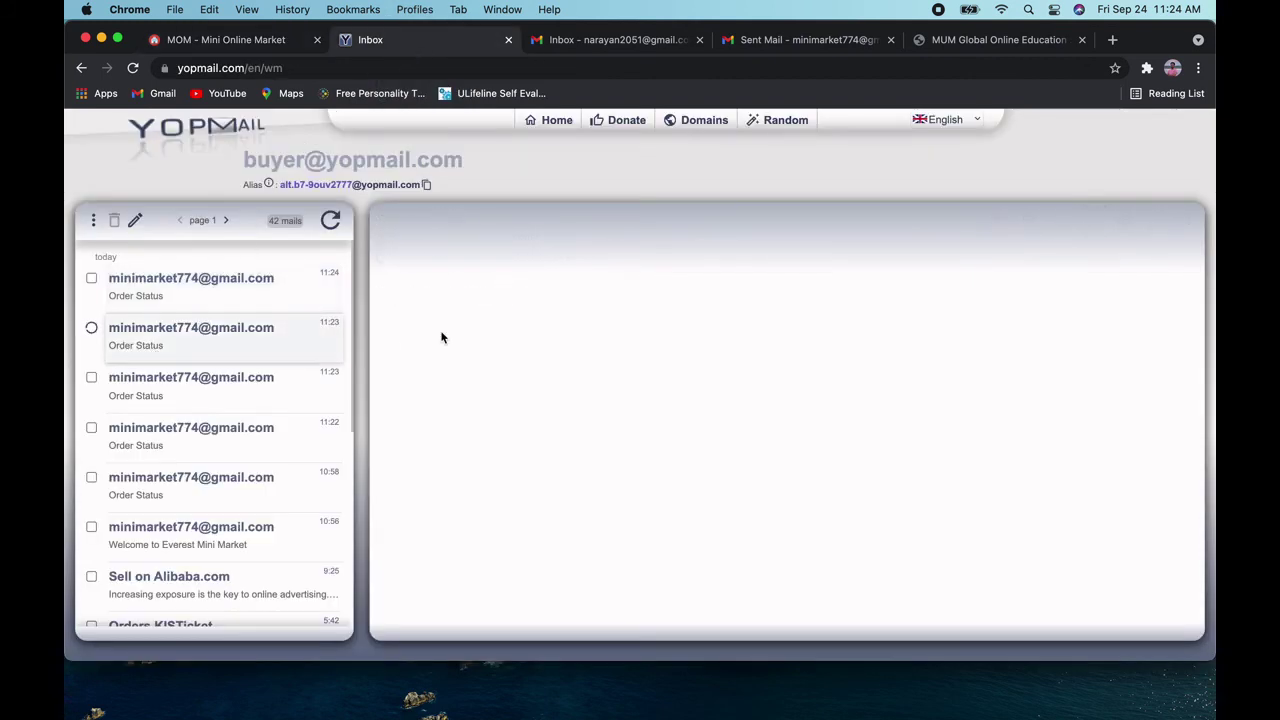
Step: Change the fourth order to ON THE WAY and view the ON_THE_WAY email in Yopmail
left_click(242, 45)
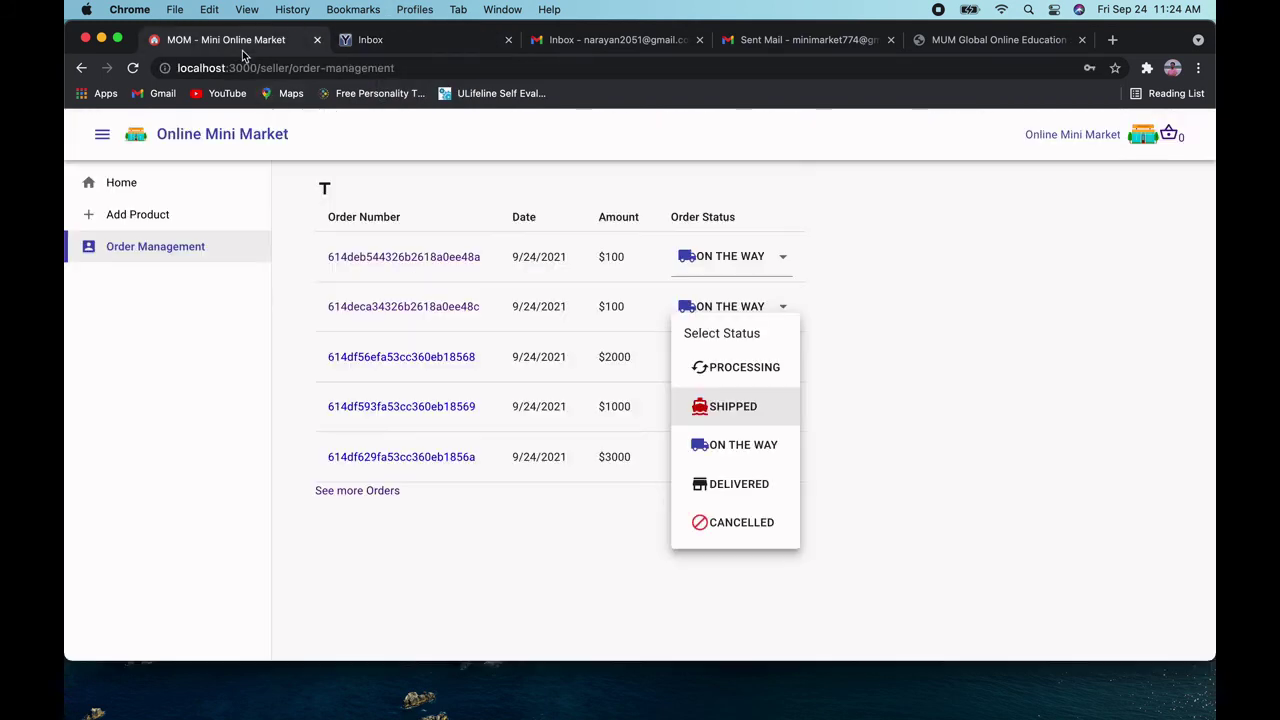
left_click(733, 450)
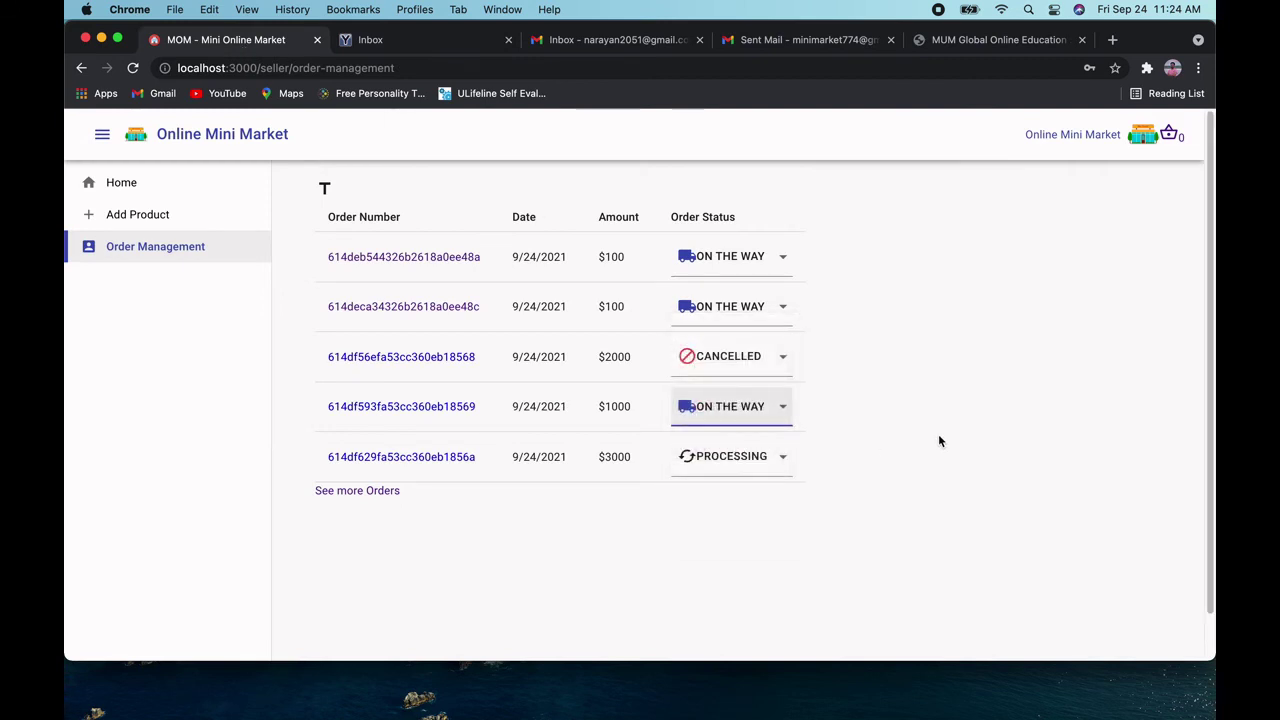
left_click(375, 40)
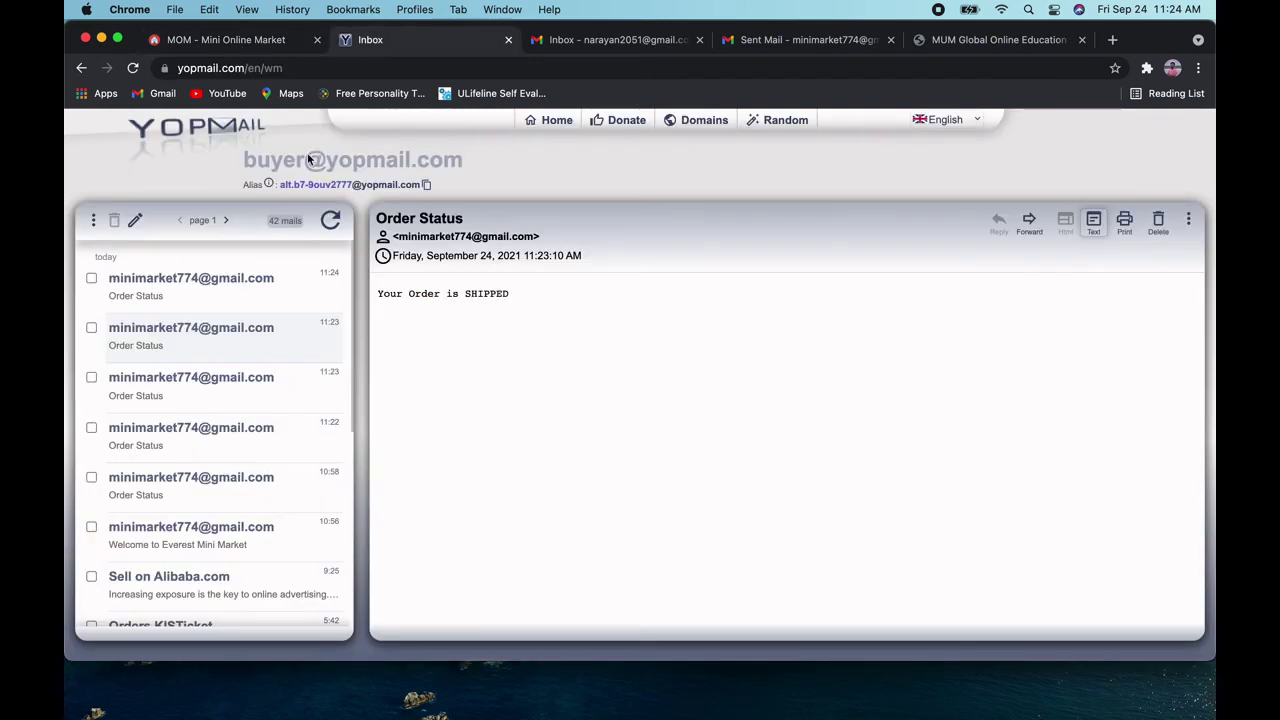
left_click(162, 400)
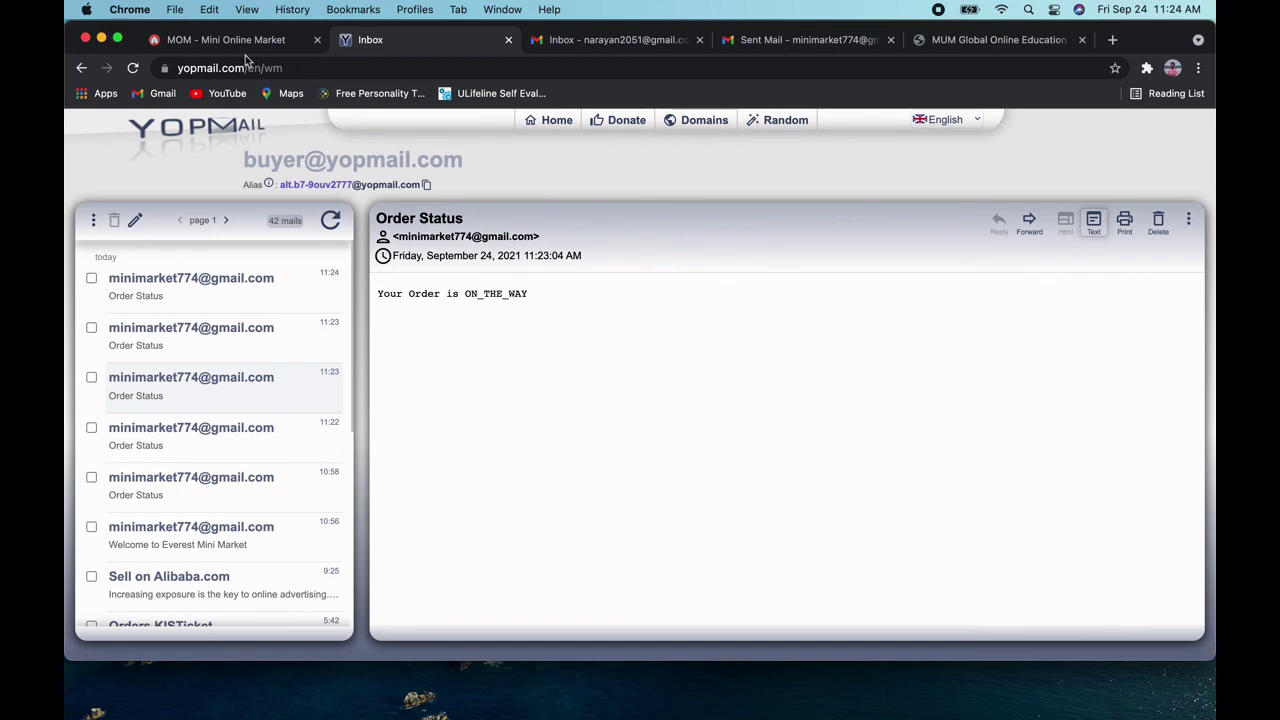
left_click(232, 42)
Step: Mark the fourth order DELIVERED and check the DELIVERED email in Yopmail
left_click(734, 418)
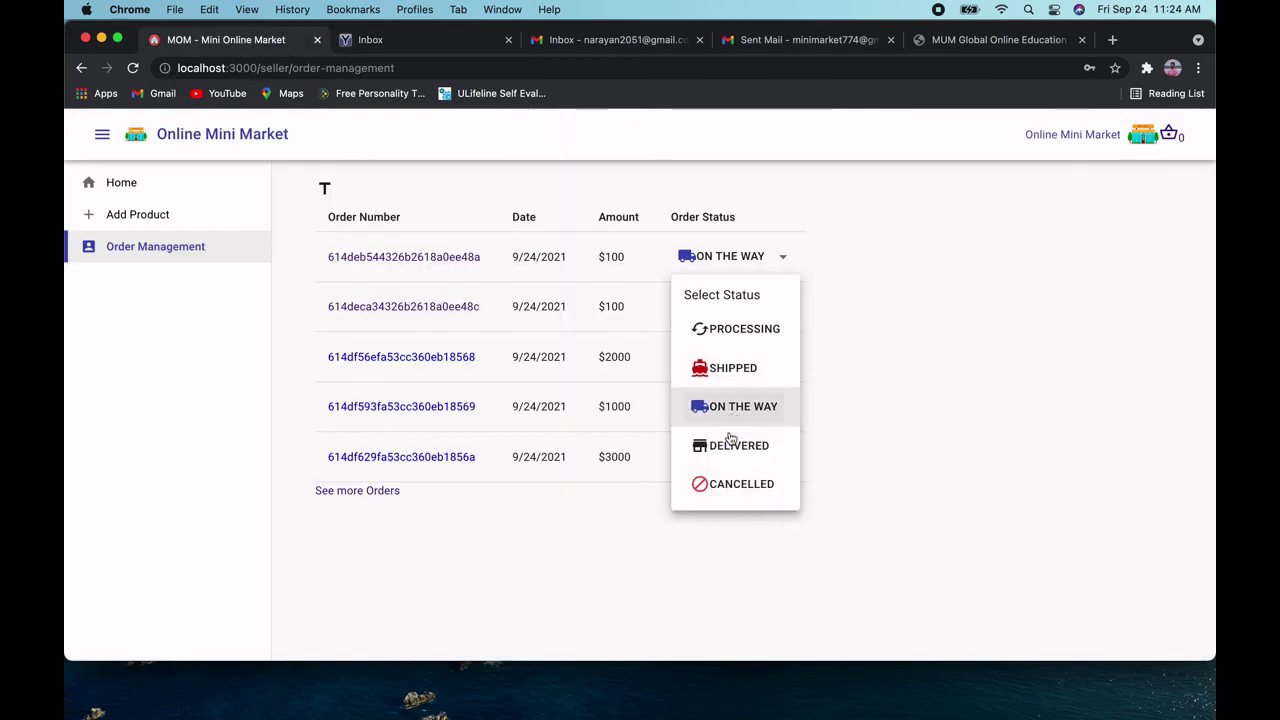
left_click(726, 446)
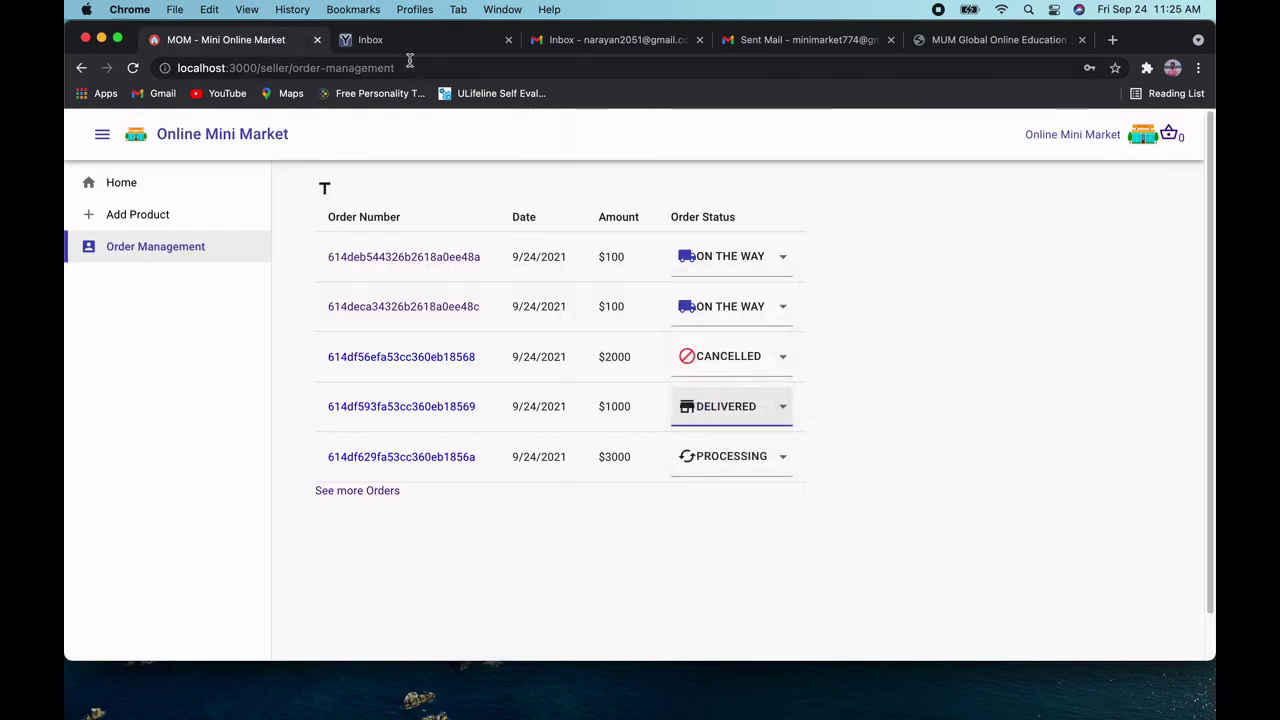
left_click(394, 42)
left_click(175, 460)
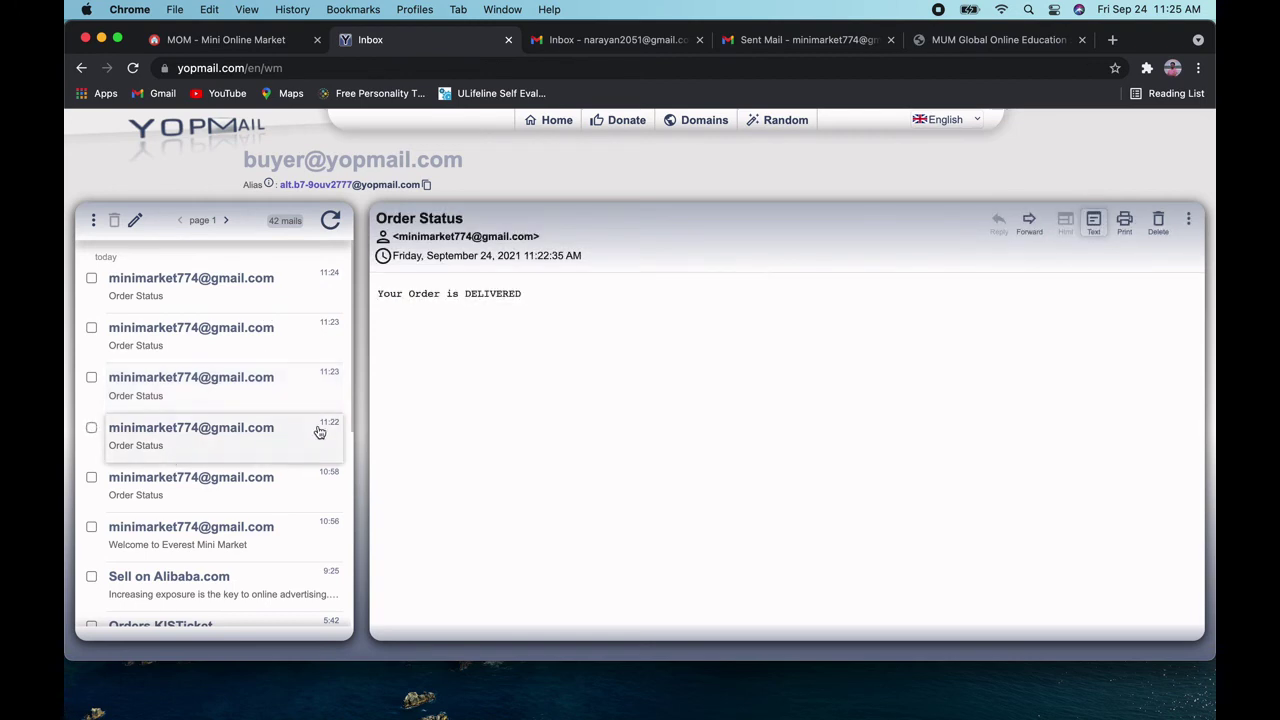
left_click(239, 44)
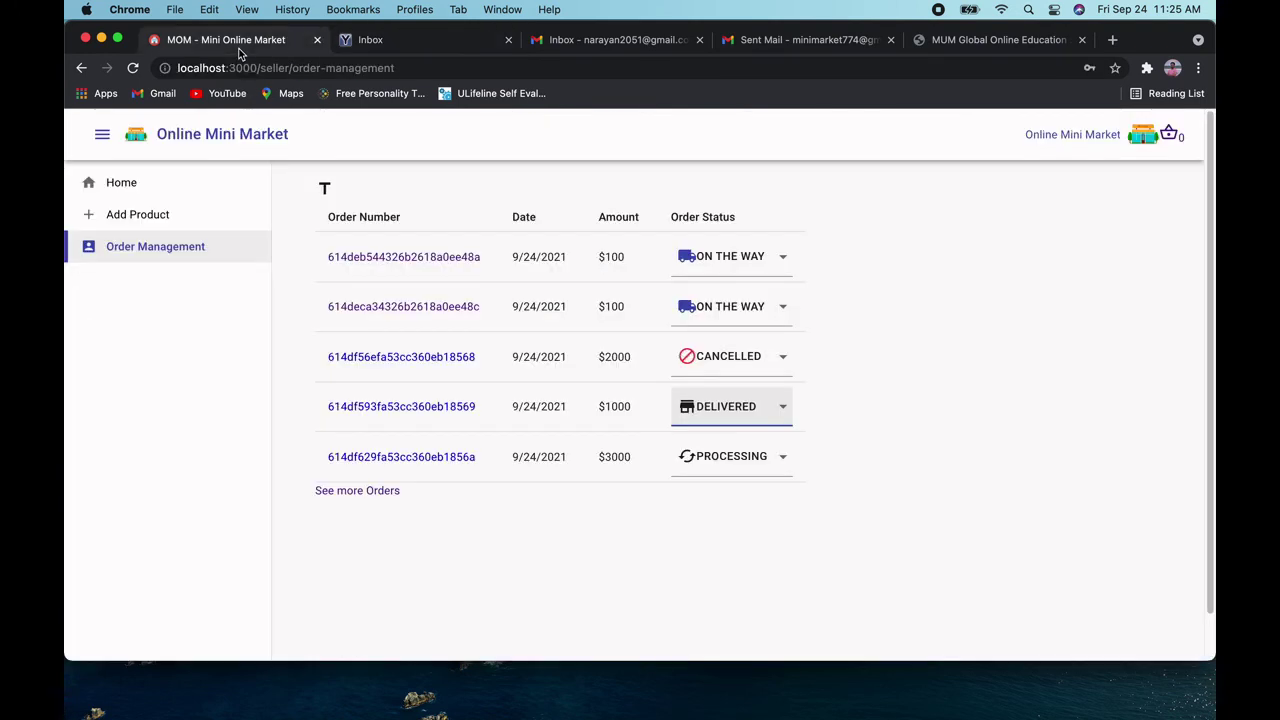
left_click(742, 417)
Step: Set the fourth order to CANCELLED and confirm the 'Your Order is CANCELLED' email in Yopmail
left_click(740, 445)
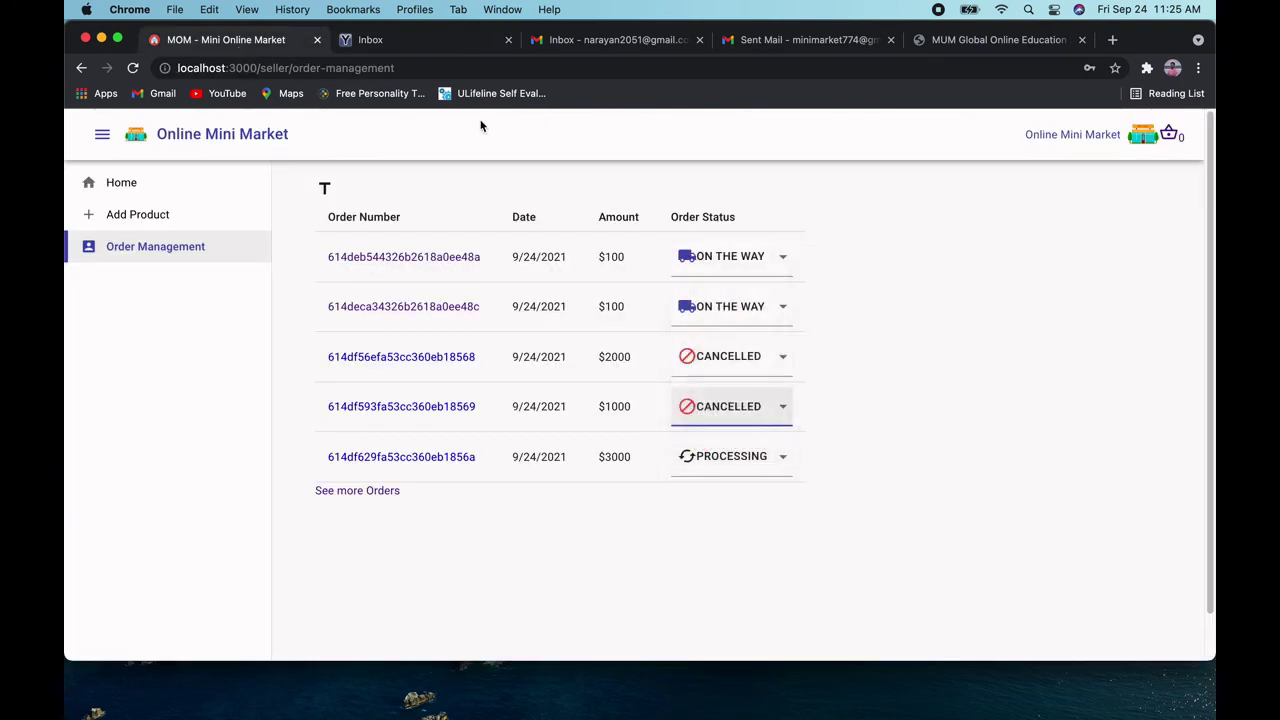
left_click(380, 40)
left_click_drag(375, 303, 521, 311)
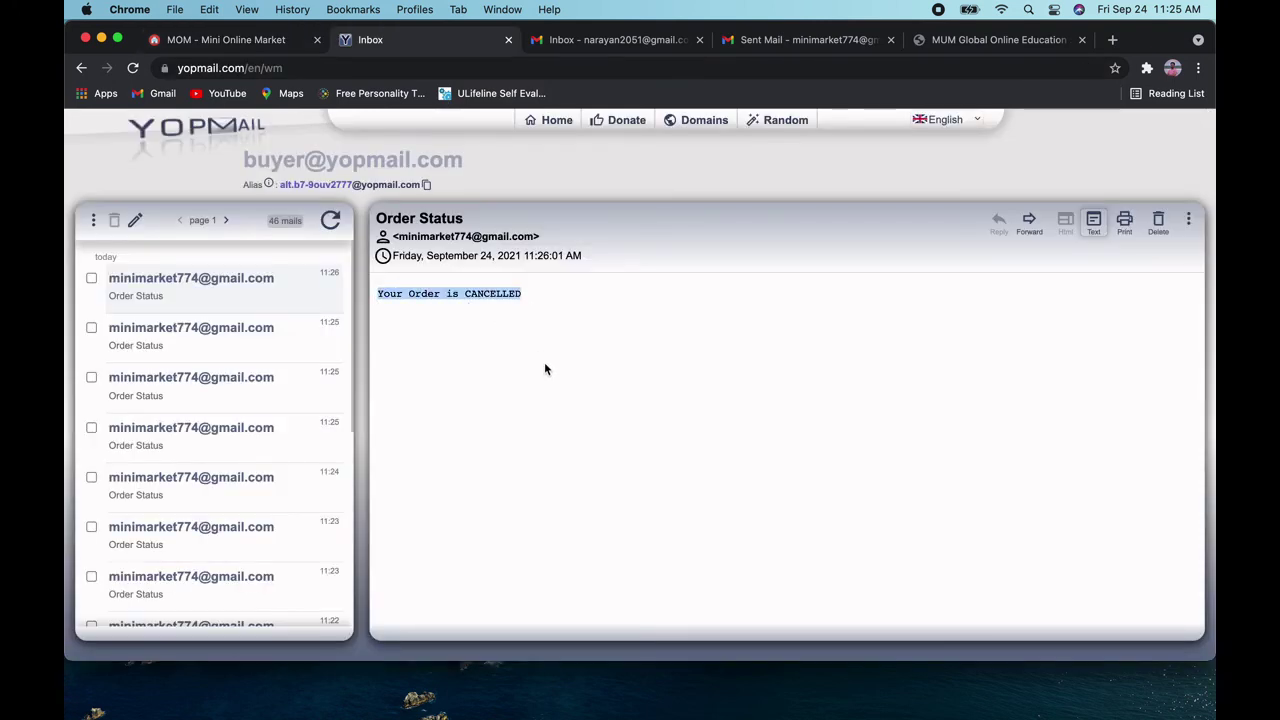
Step: Back on order management, change the last order's status to SHIPPED
left_click(273, 40)
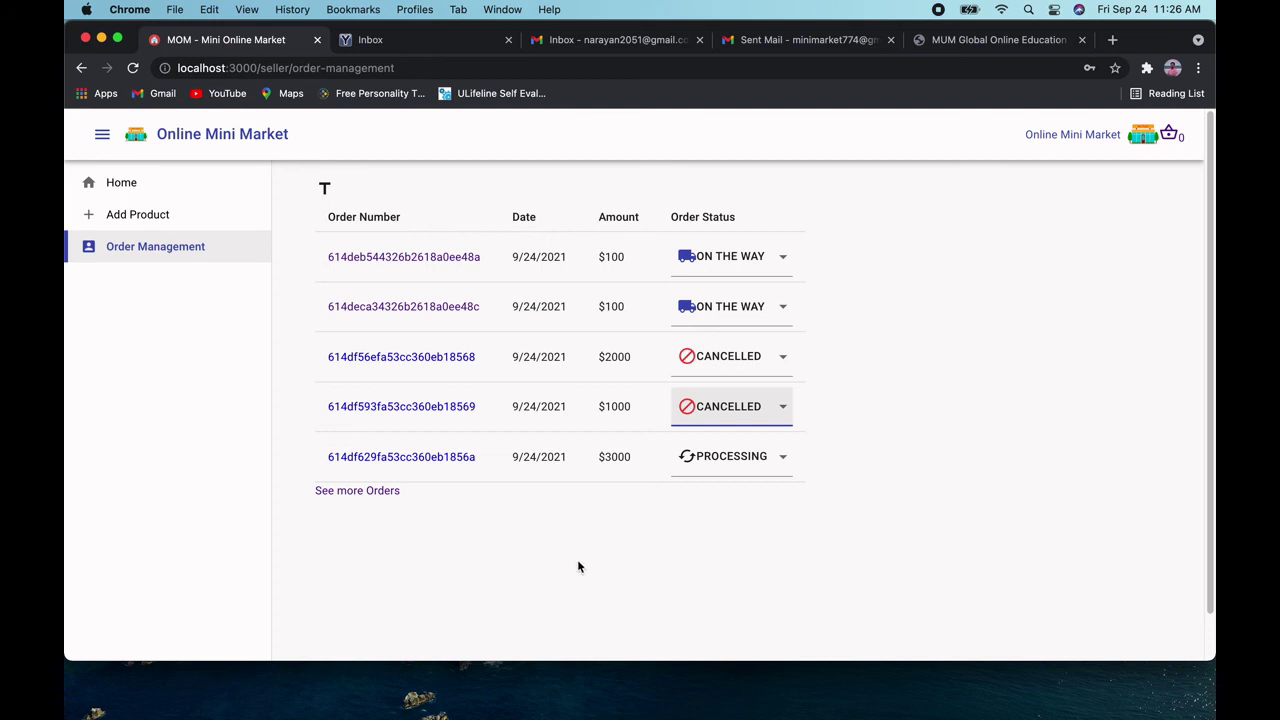
left_click(782, 470)
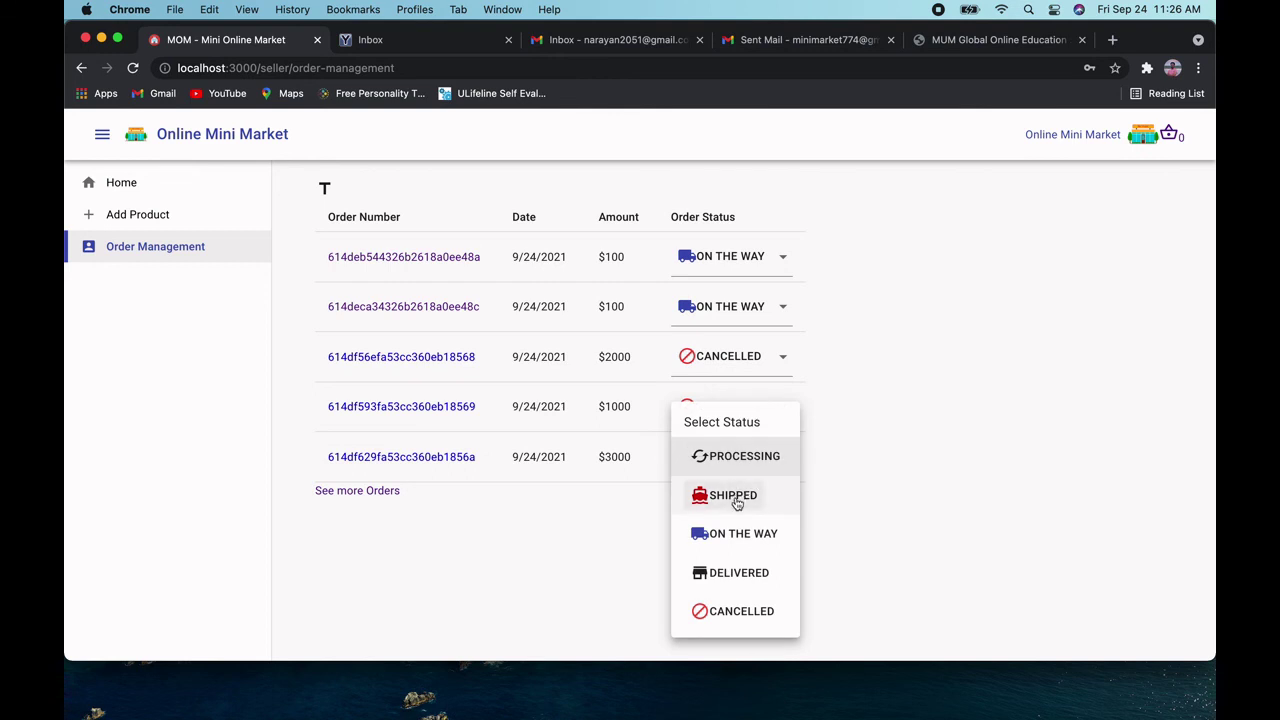
left_click(735, 496)
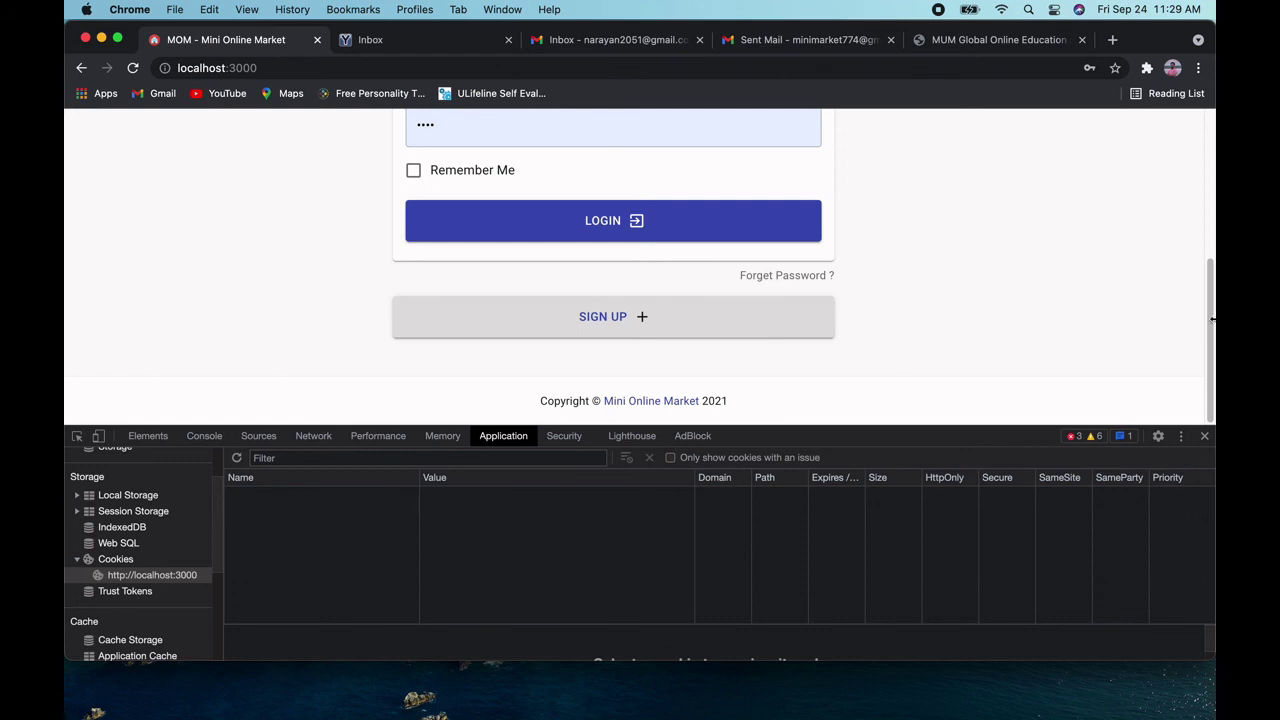
Step: Scroll the login page up and back down while reviewing the form and empty cookie list
scroll(1213, 320, "up", 3)
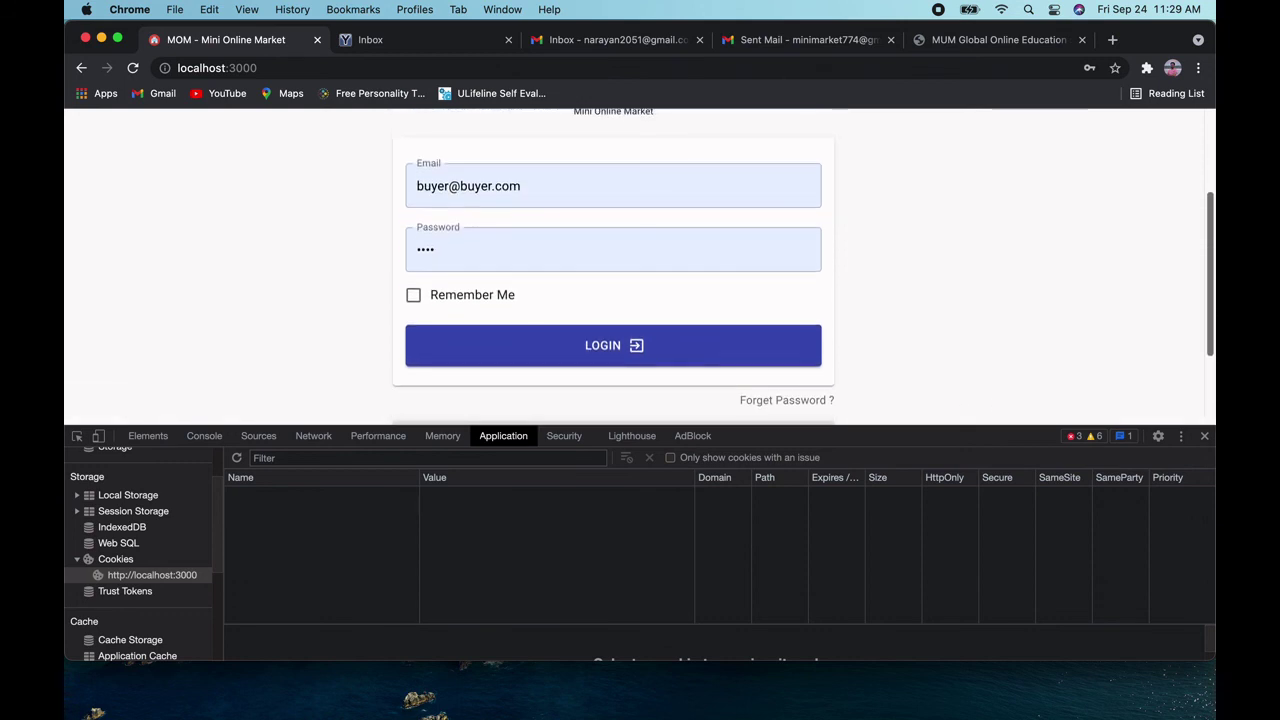
scroll(1000, 300, "down", 2)
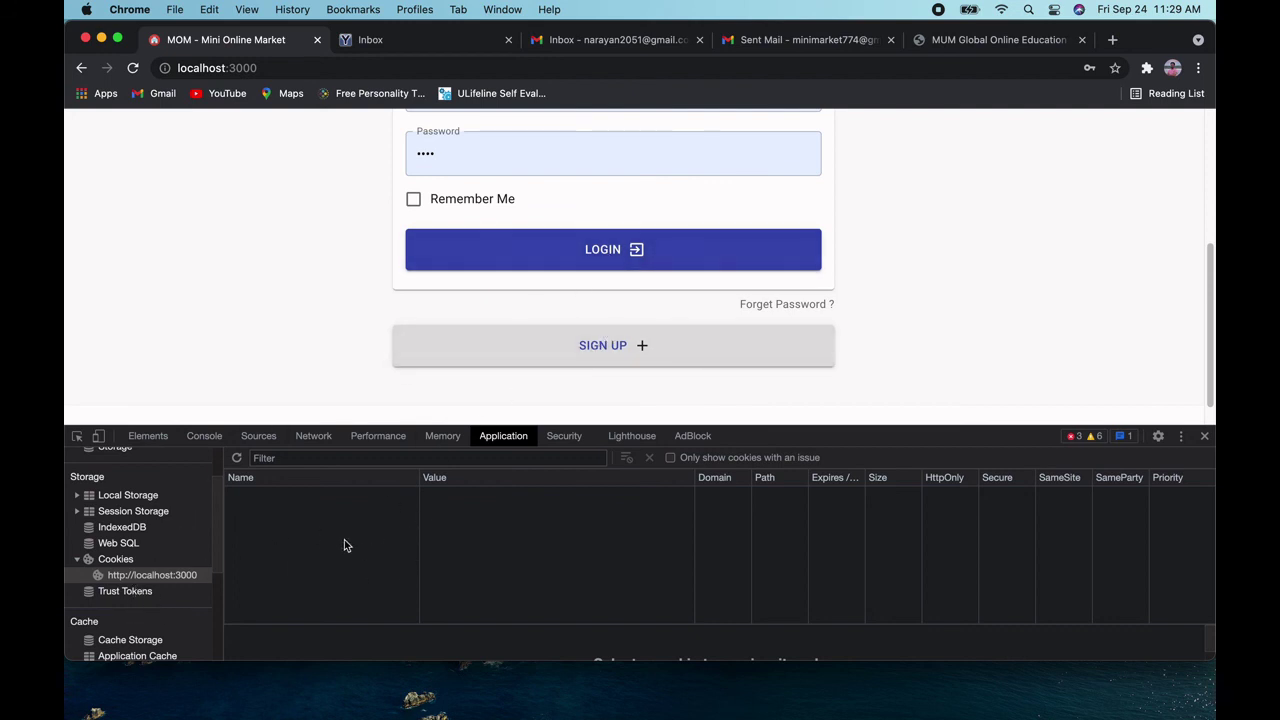
Step: Log in as the buyer and inspect the role USER and bearer-token auth cookies
left_click(575, 261)
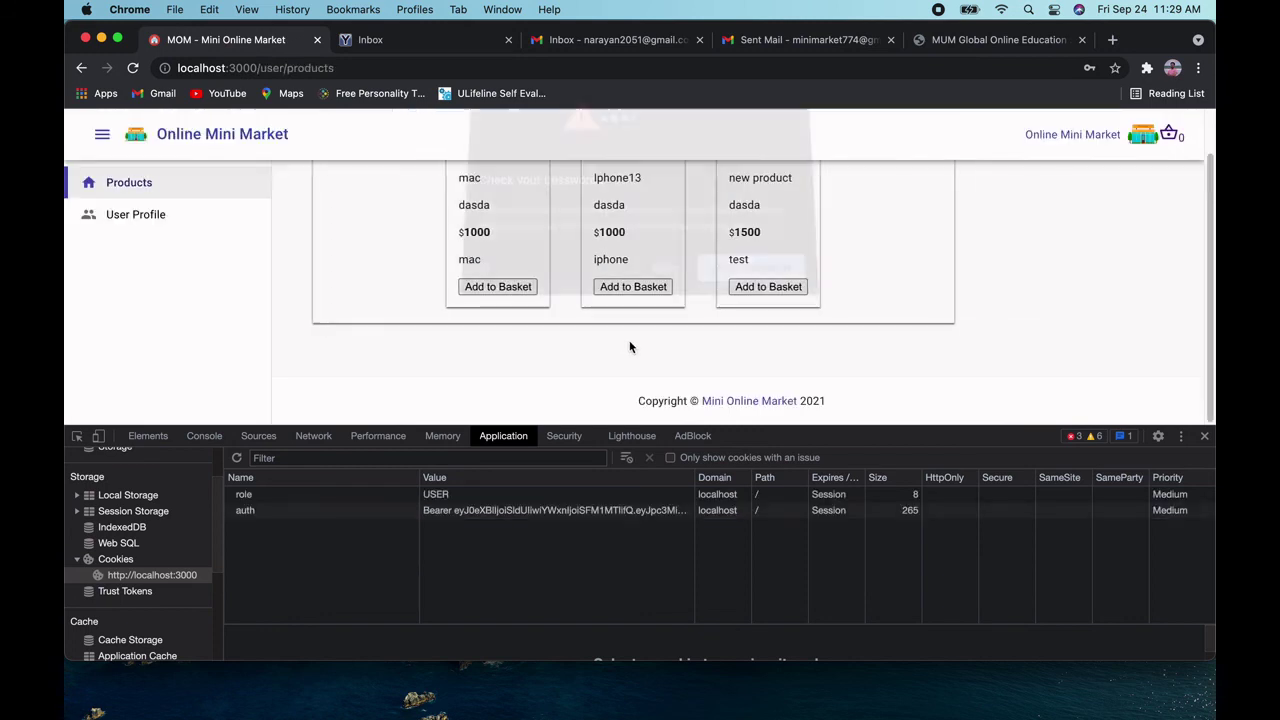
left_click(664, 282)
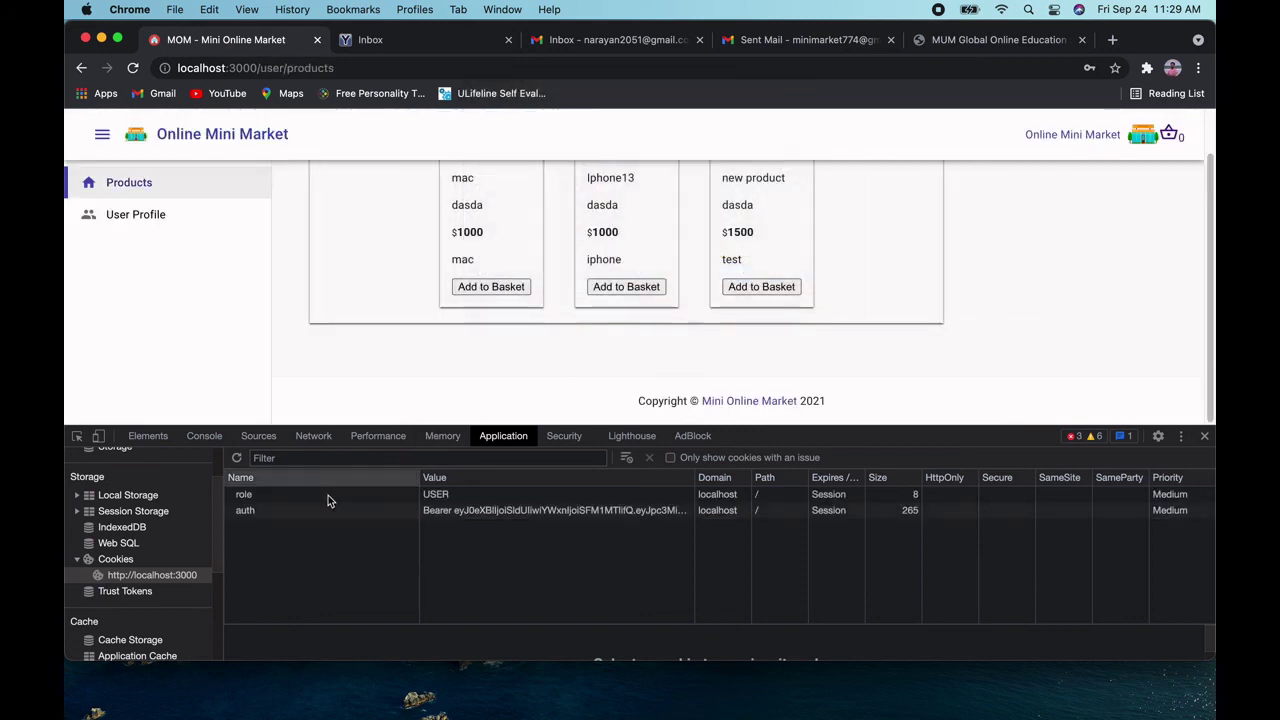
left_click(268, 496)
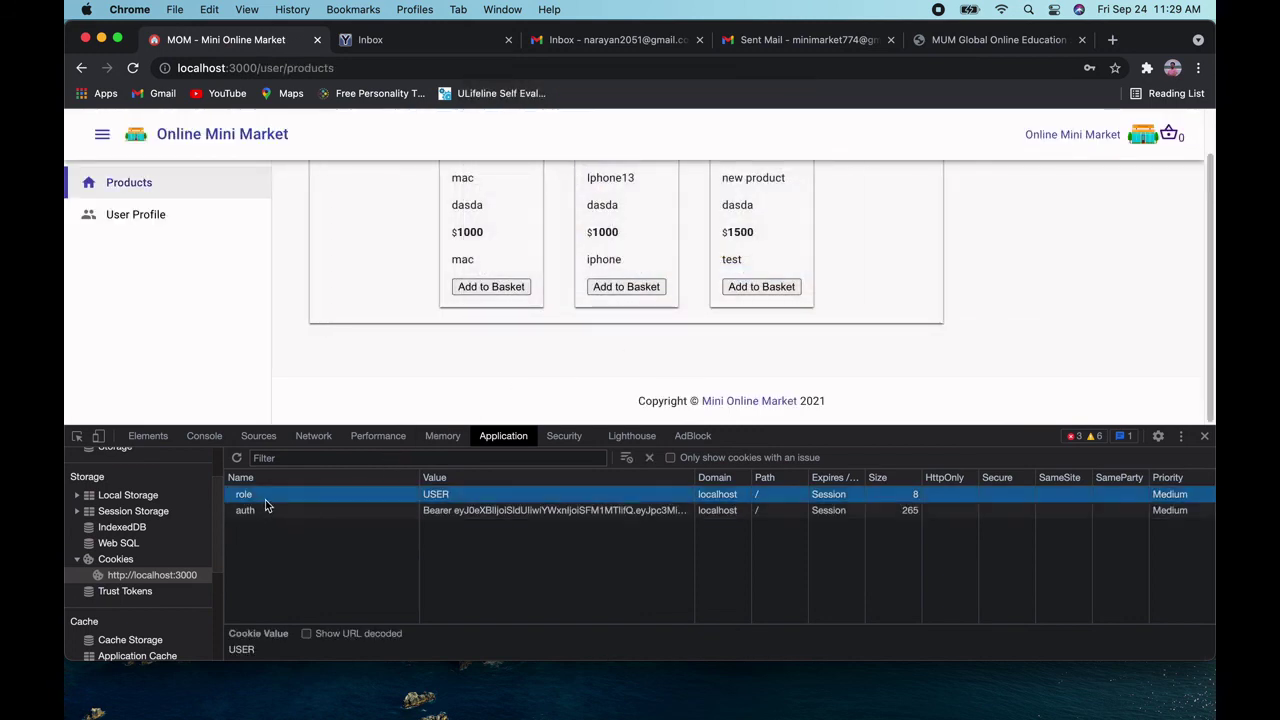
left_click(272, 512)
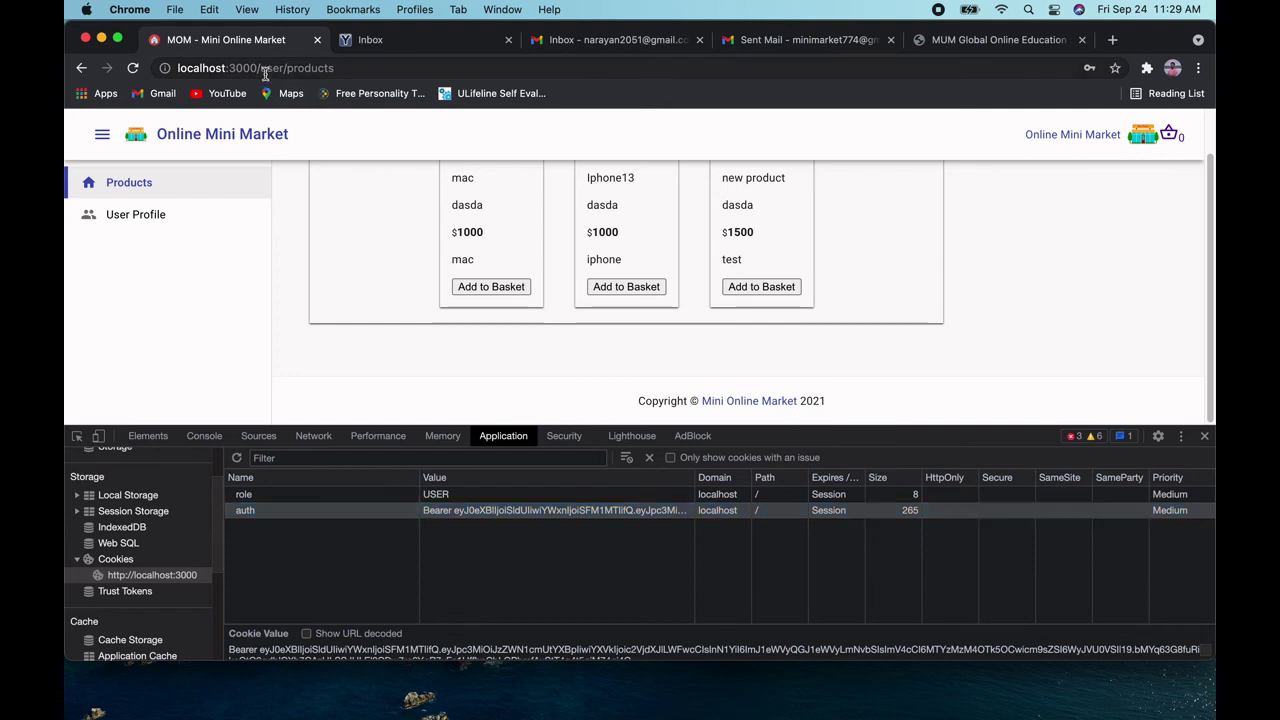
left_click_drag(266, 68, 378, 70)
Step: Load localhost:3000/admin/dashboard as the buyer and read the not-authorized message
type("admin")
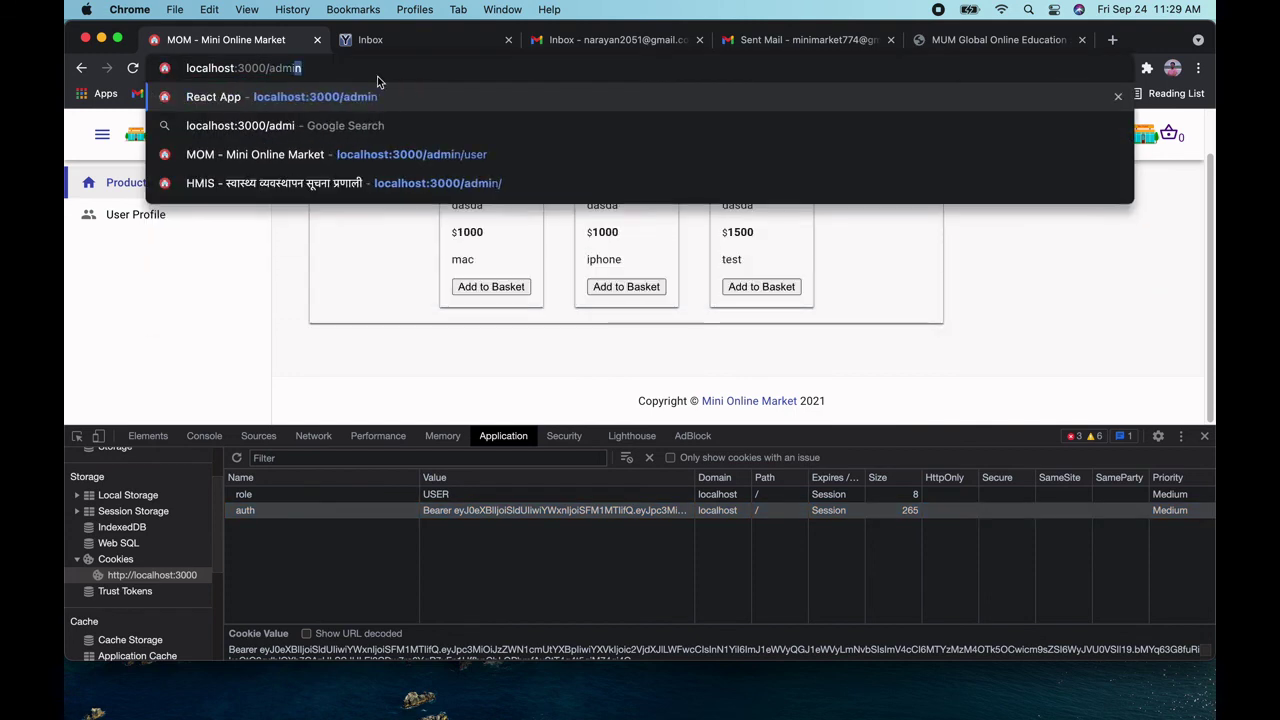
key("Down")
key("Down")
key("Down")
key("Down")
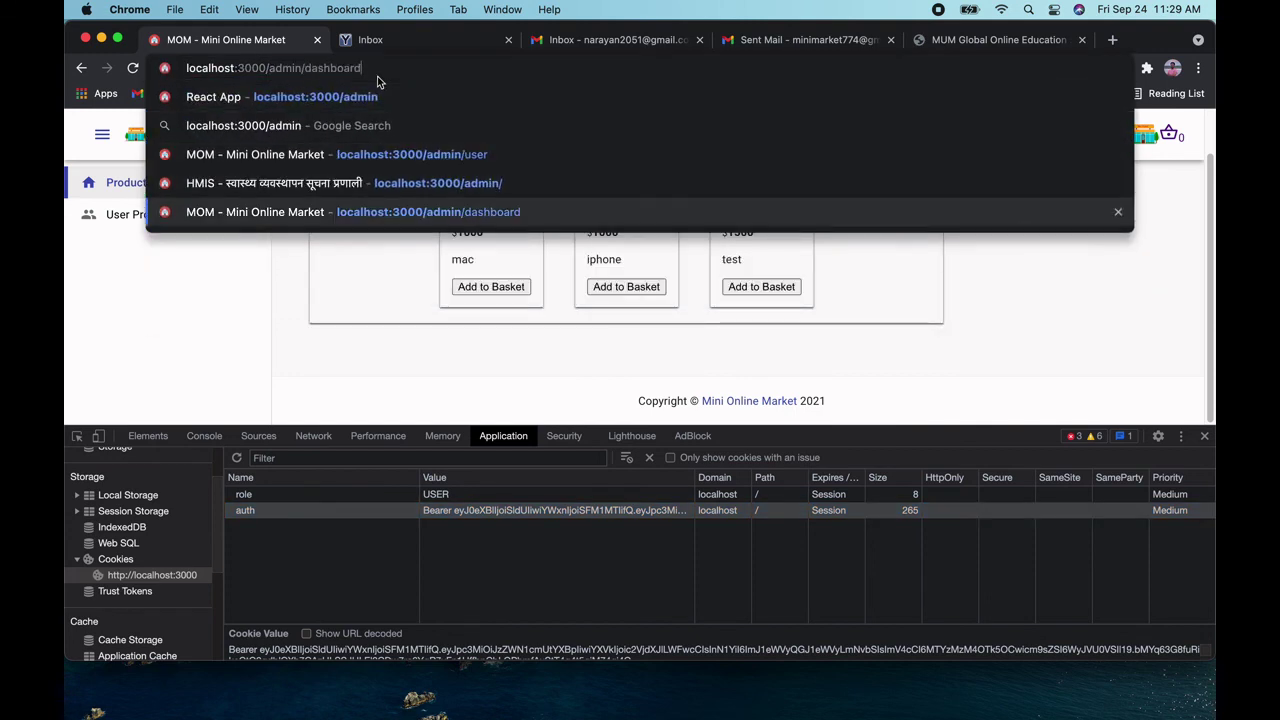
key("Return")
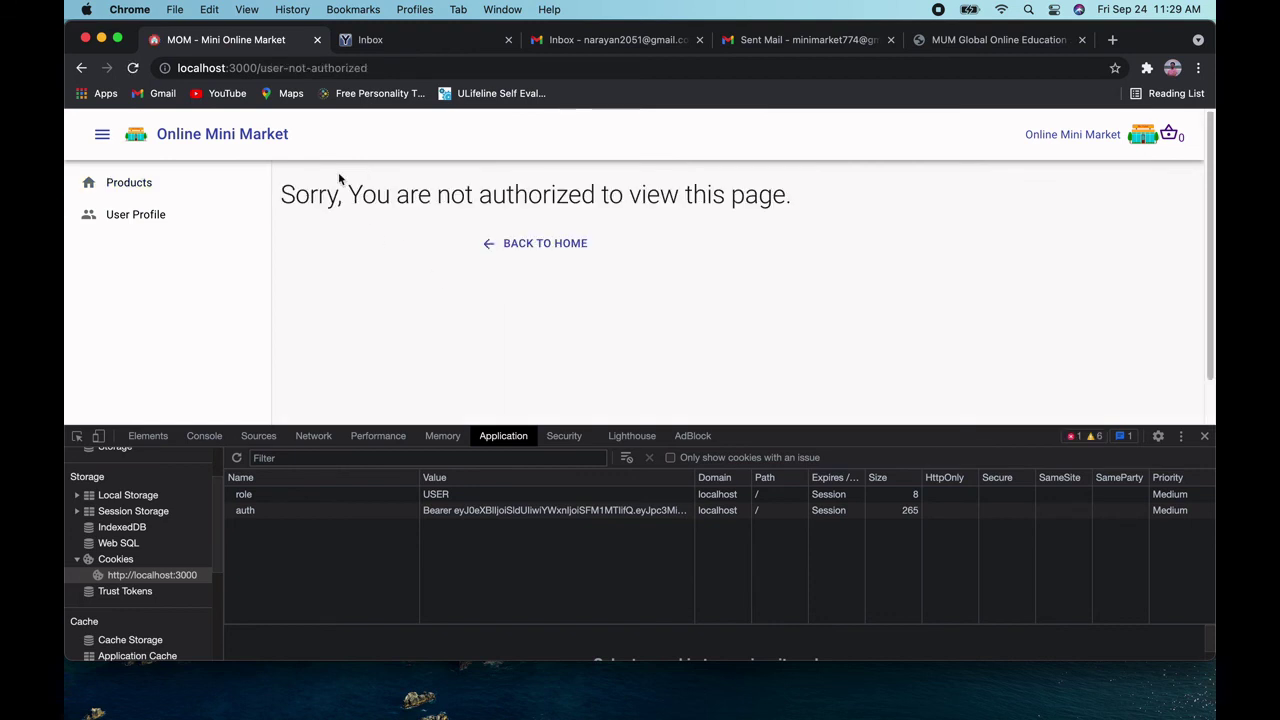
left_click_drag(299, 197, 827, 209)
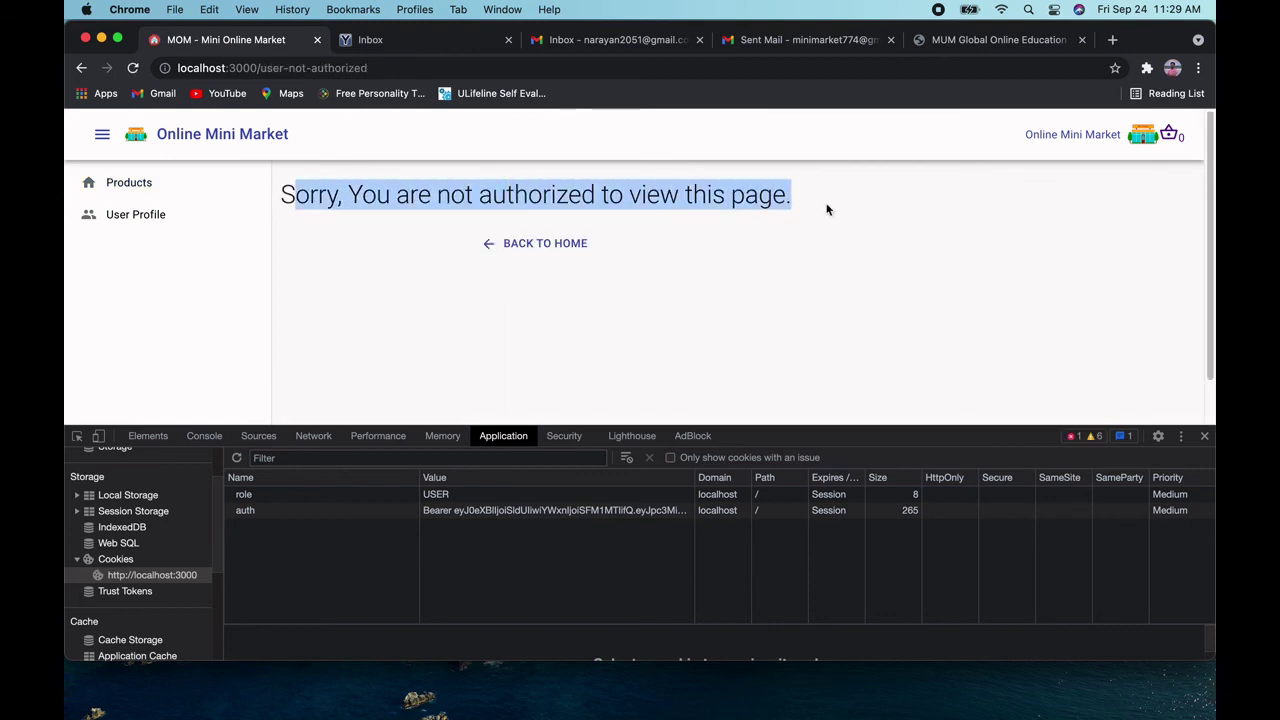
left_click(699, 268)
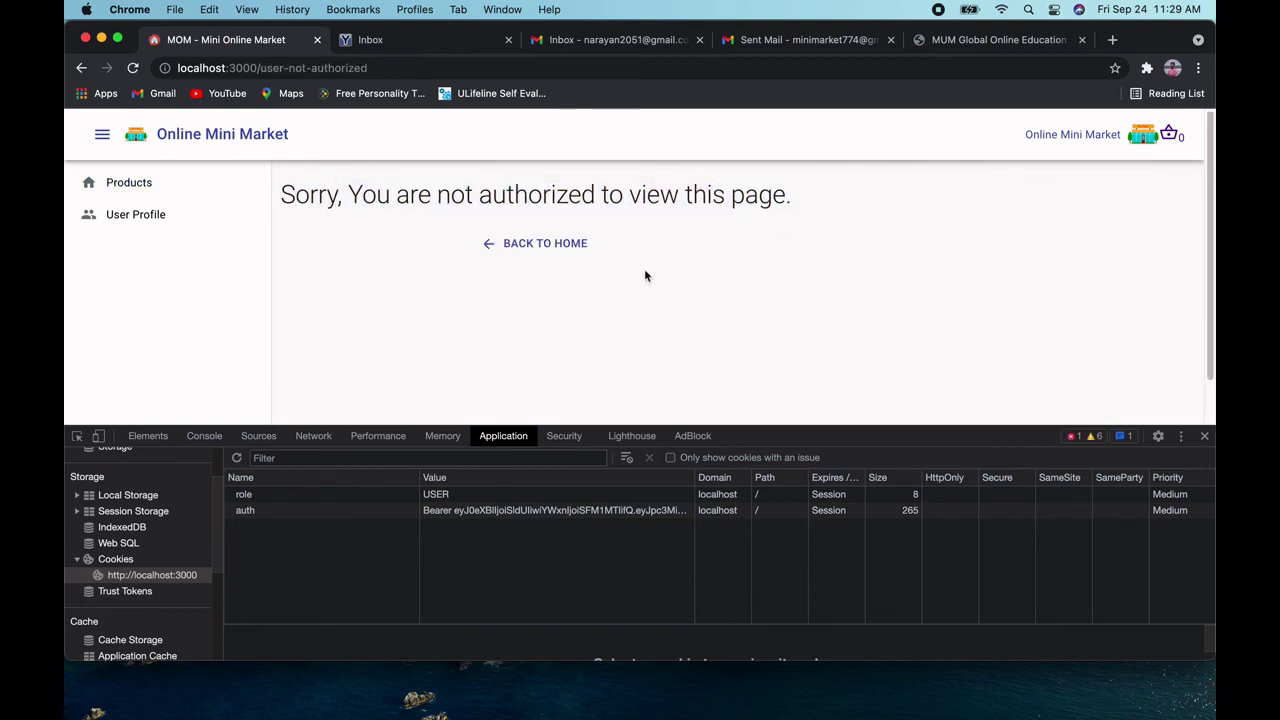
Step: Return to the buyer's products home page and glance at the account menu
left_click(524, 252)
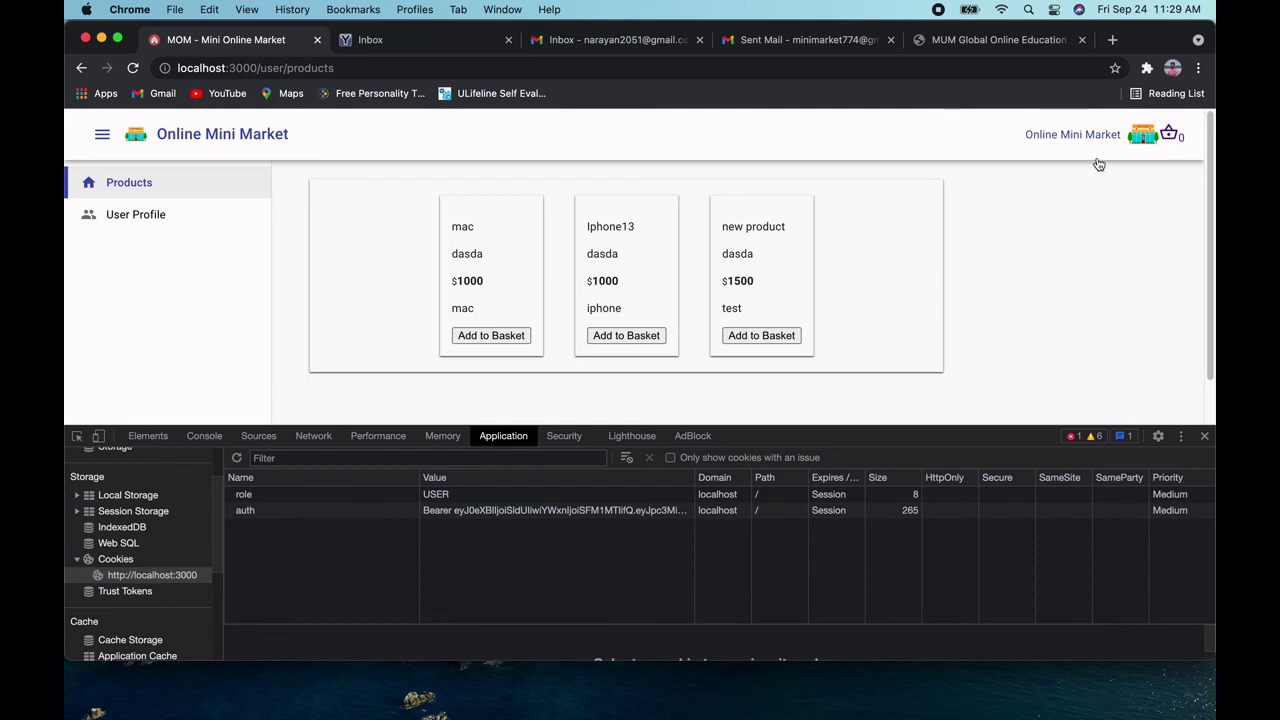
left_click(1058, 134)
left_click(1007, 221)
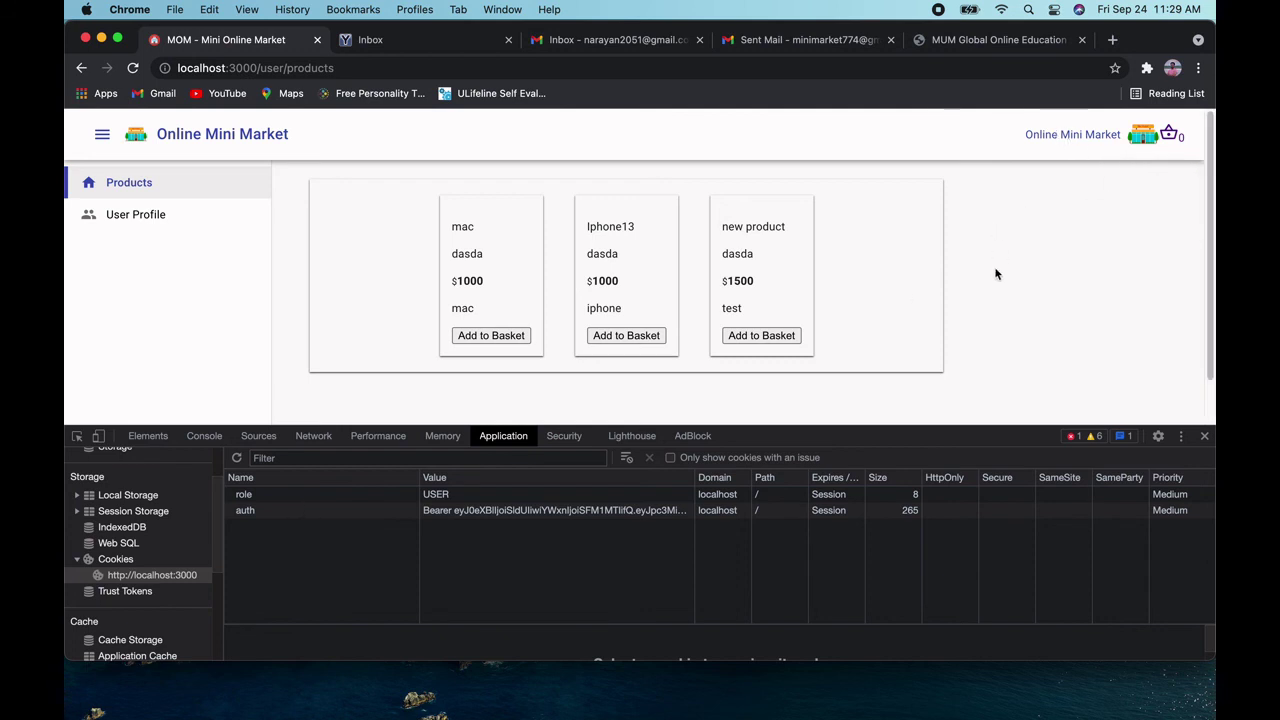